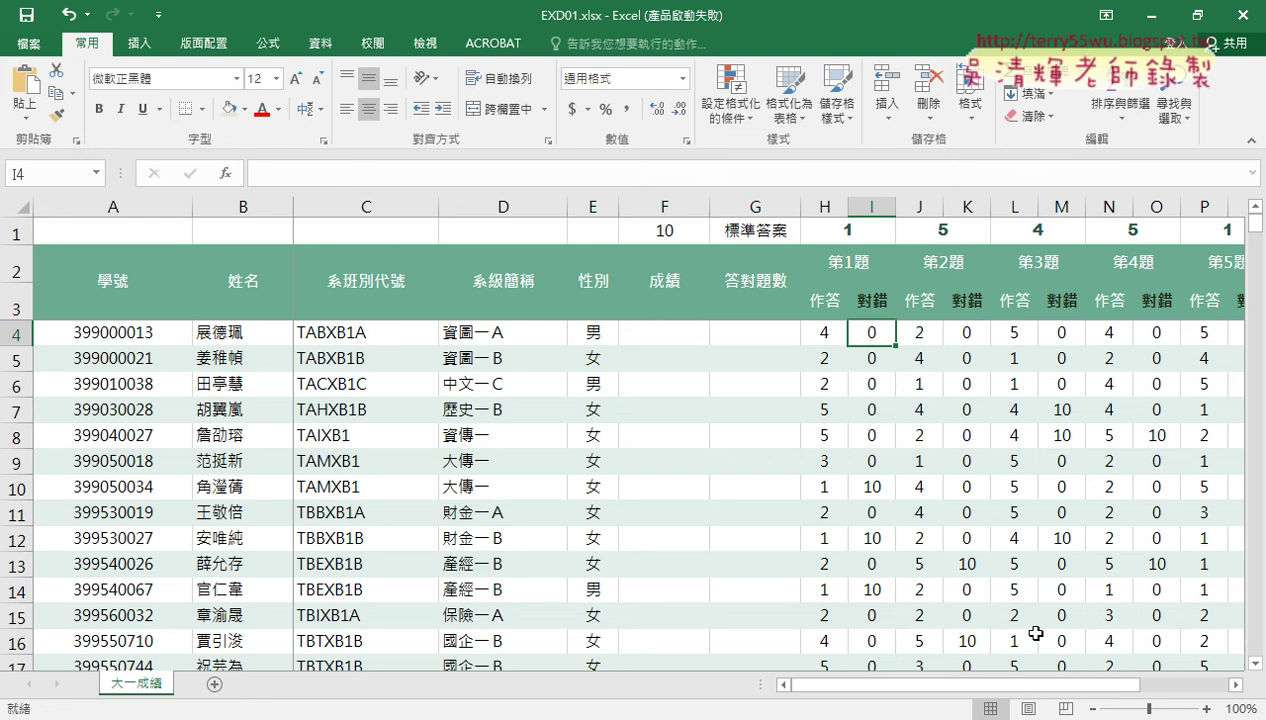
# Inspect I4's scoring formula =IF(H$1=H4,$F$1,0) in its function arguments
pyautogui.click(864, 330)
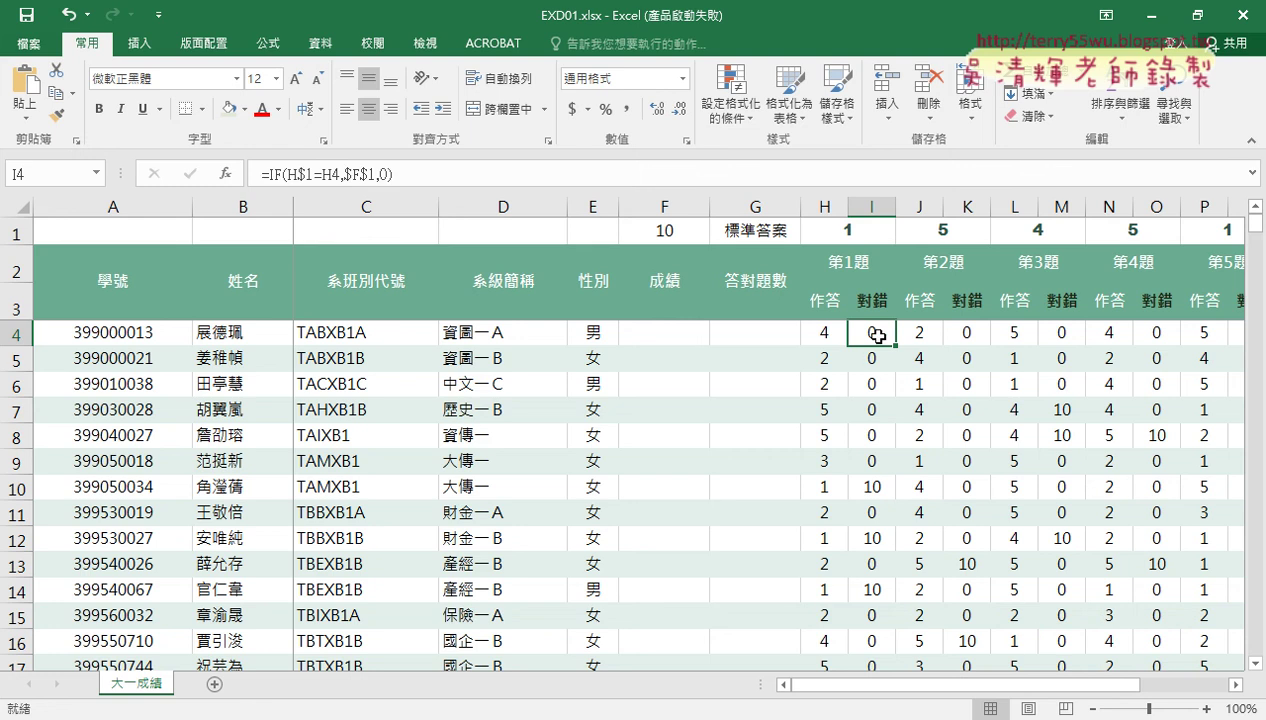
pyautogui.click(284, 172)
pyautogui.click(227, 173)
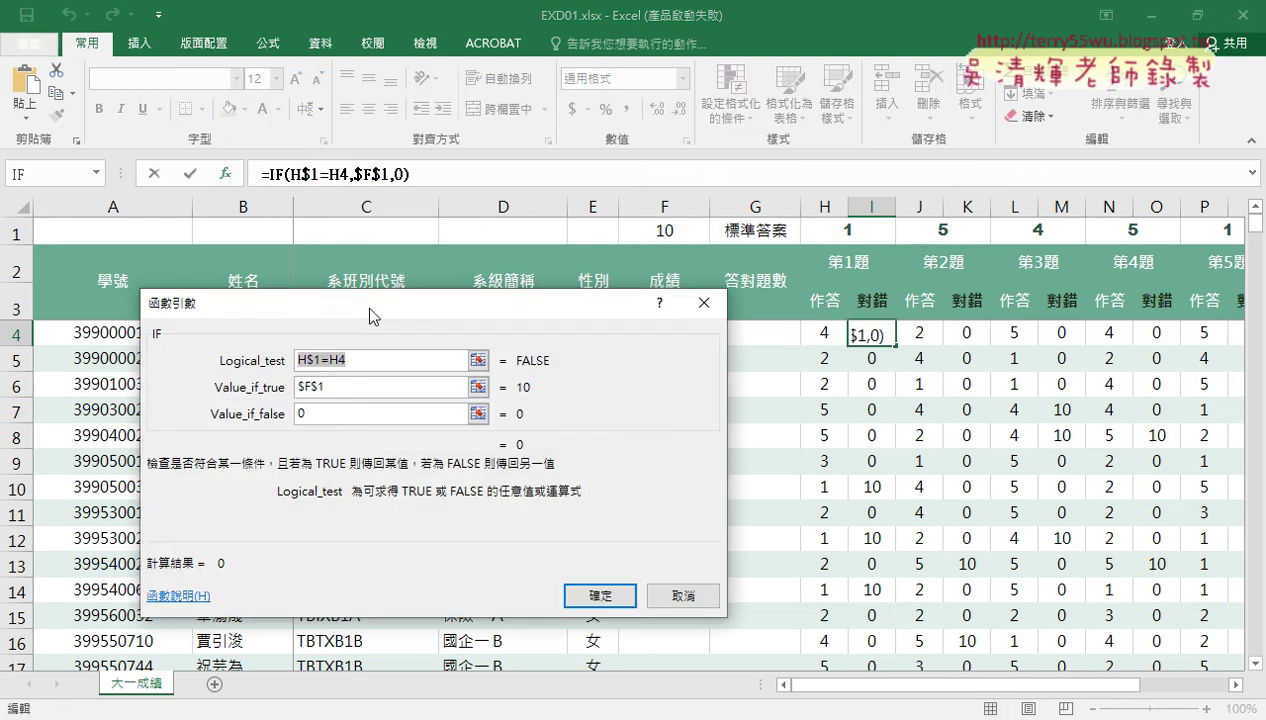
pyautogui.moveTo(370, 315); pyautogui.dragTo(322, 275)
pyautogui.click(284, 321)
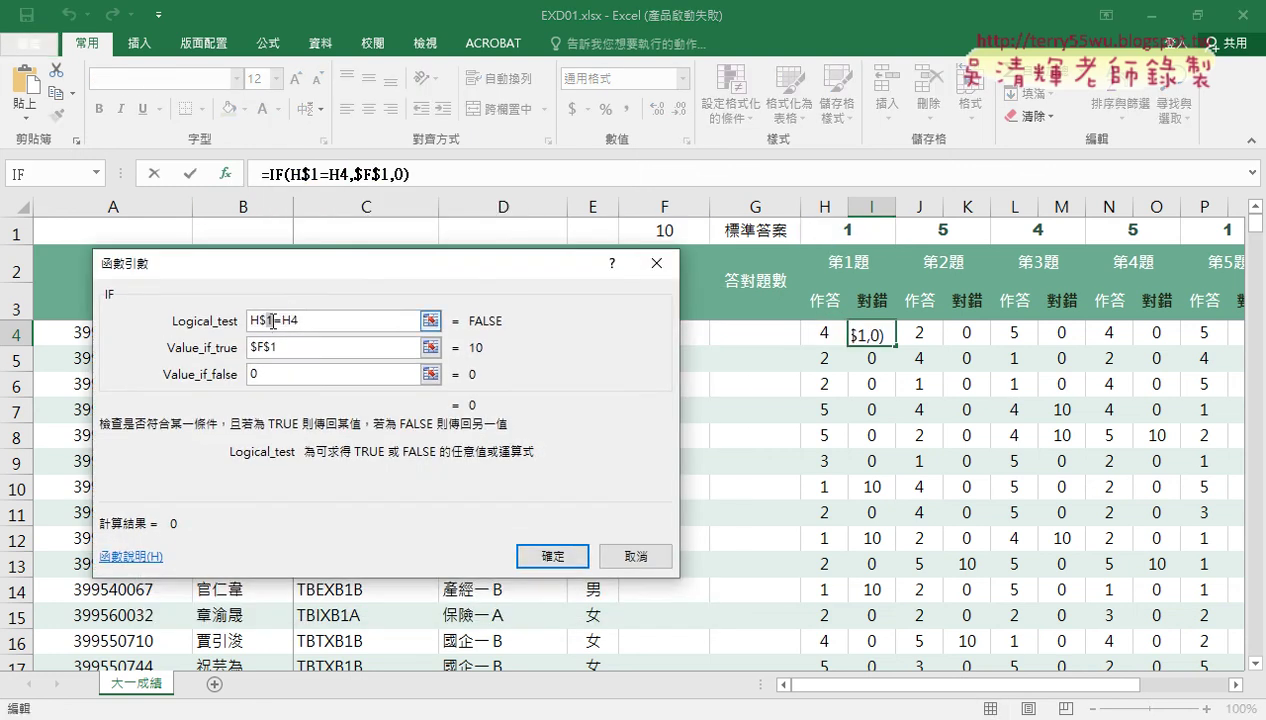
pyautogui.doubleClick(273, 321)
pyautogui.click(314, 321)
pyautogui.click(304, 346)
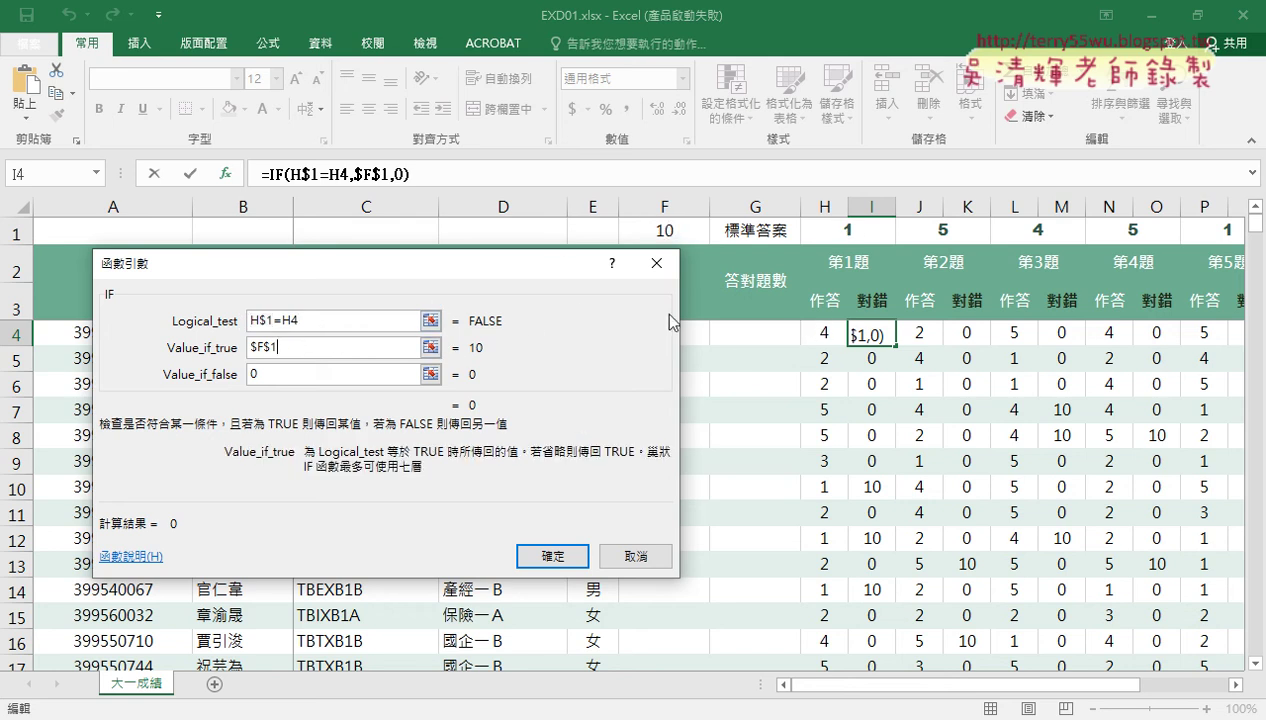
pyautogui.moveTo(334, 347); pyautogui.dragTo(205, 355)
pyautogui.click(259, 321)
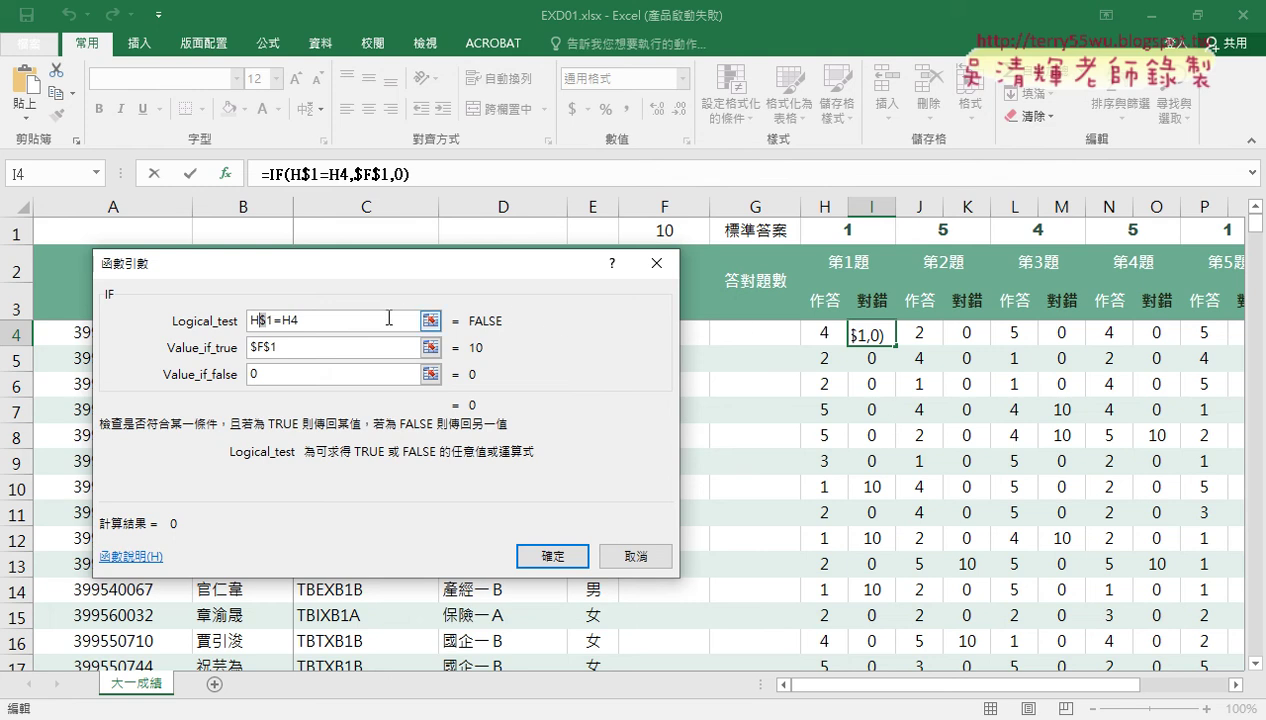
pyautogui.click(553, 555)
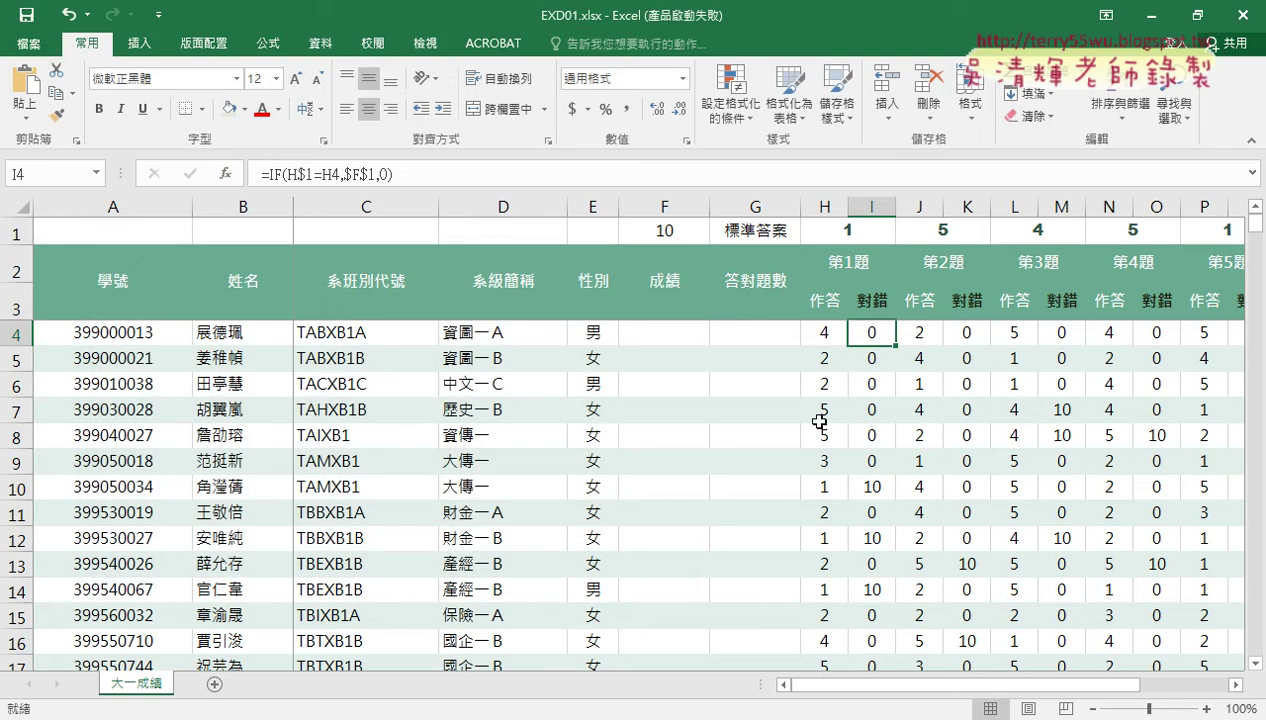
# Close the finished-sheet preview and select I4 down to I300
pyautogui.moveTo(997, 686); pyautogui.dragTo(1112, 686)
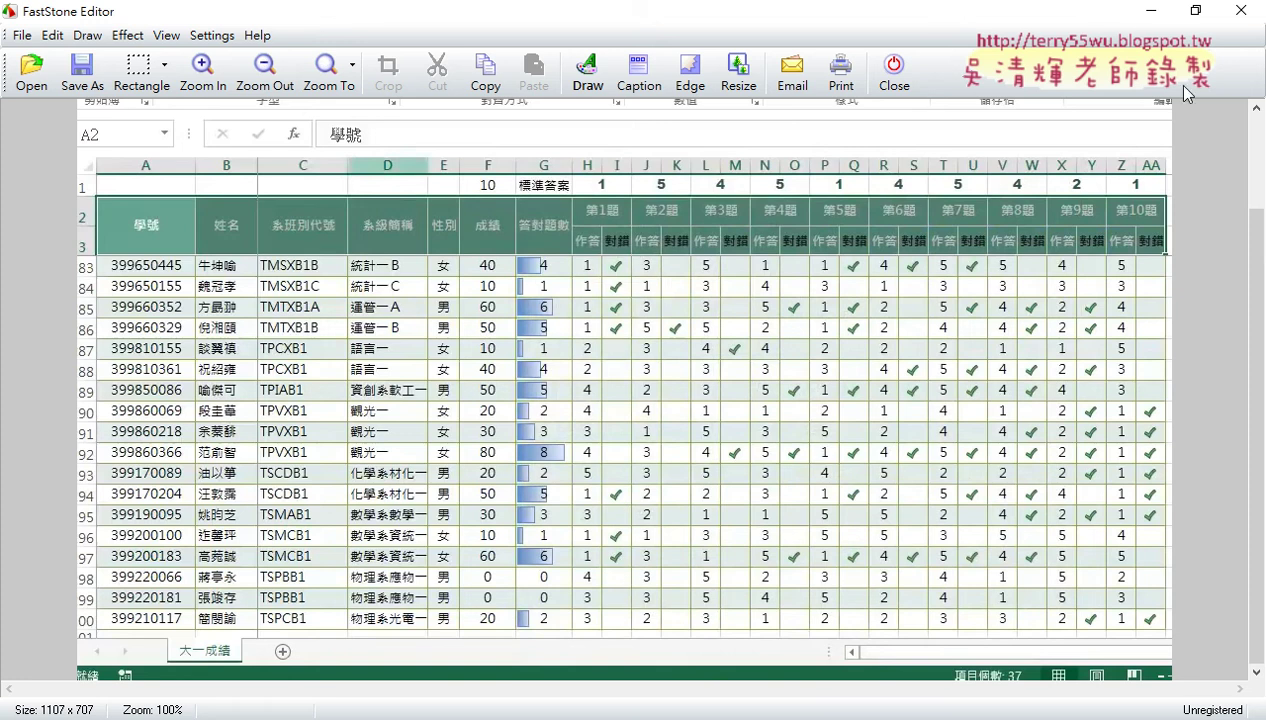
pyautogui.click(1145, 12)
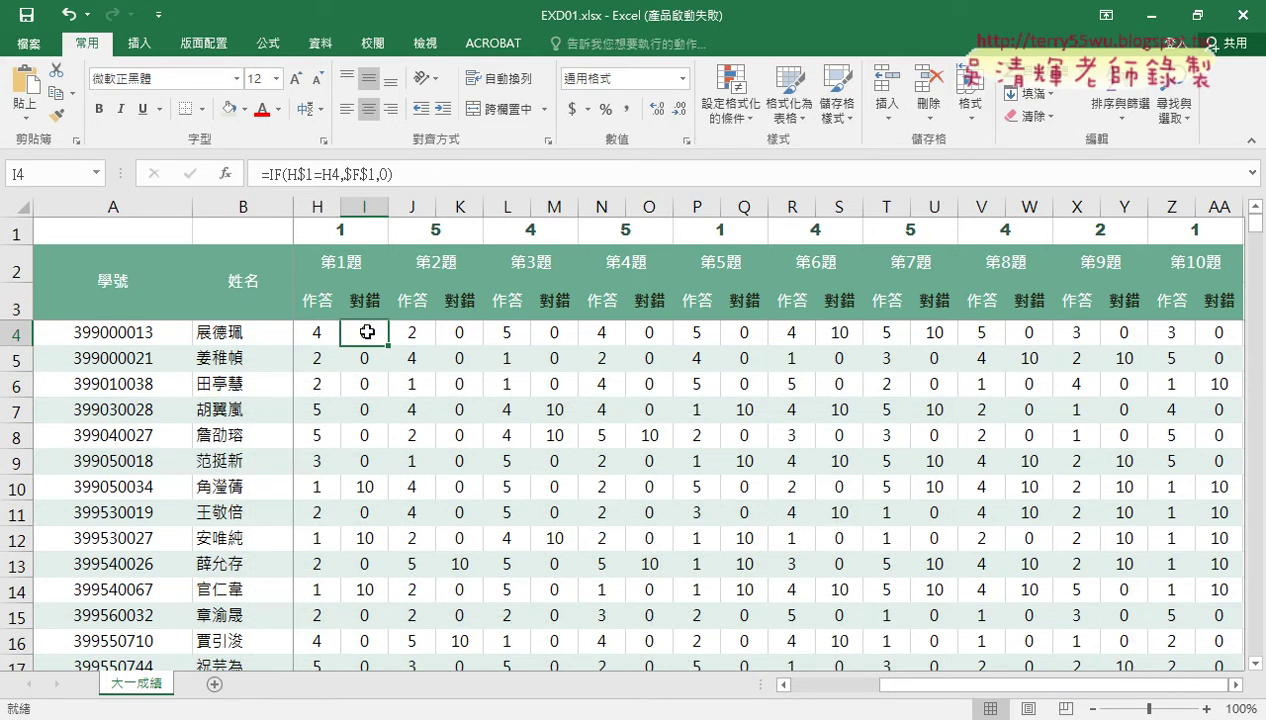
pyautogui.hotkey('shift', 'Right')
pyautogui.hotkey('shift', 'Right')
pyautogui.hotkey('shift', 'Right')
pyautogui.hotkey('shift', 'Right')
pyautogui.hotkey('shift', 'Right')
pyautogui.hotkey('shift', 'Right')
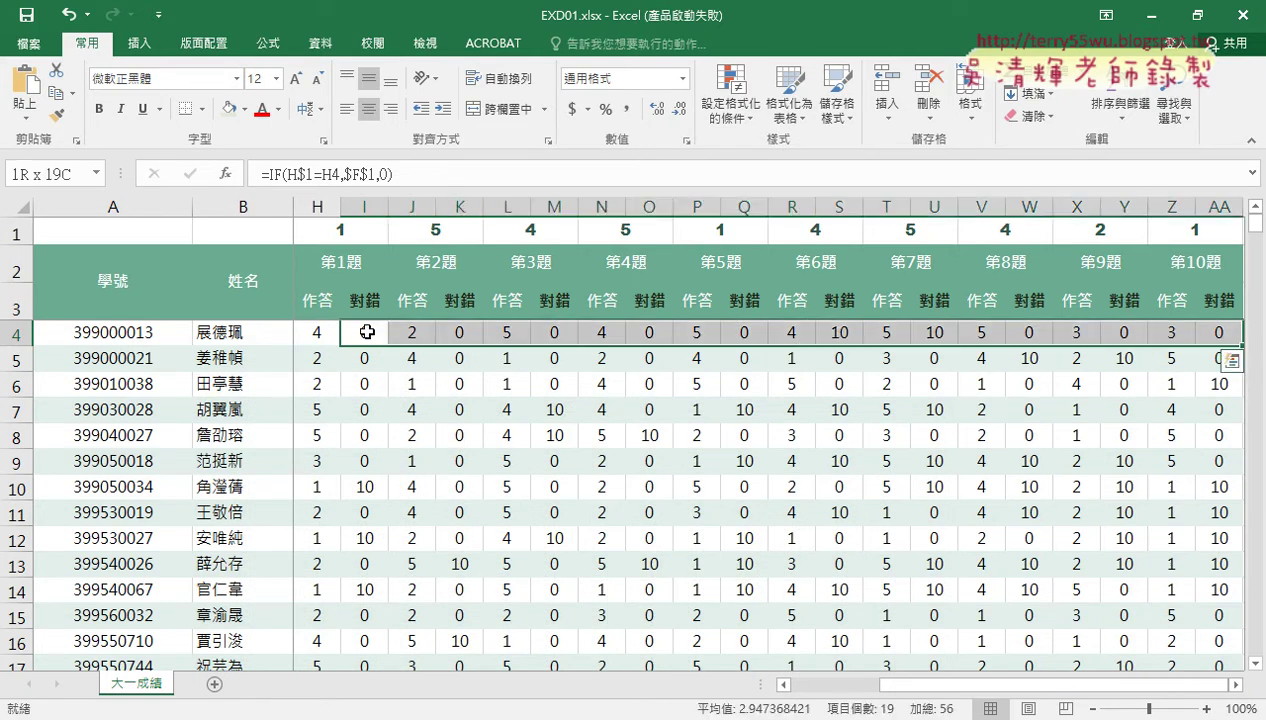
pyautogui.hotkey('shift', 'Left')
pyautogui.hotkey('shift', 'Left')
pyautogui.hotkey('shift', 'Left')
pyautogui.hotkey('shift', 'Right')
pyautogui.hotkey('shift', 'Right')
pyautogui.hotkey('shift', 'Left')
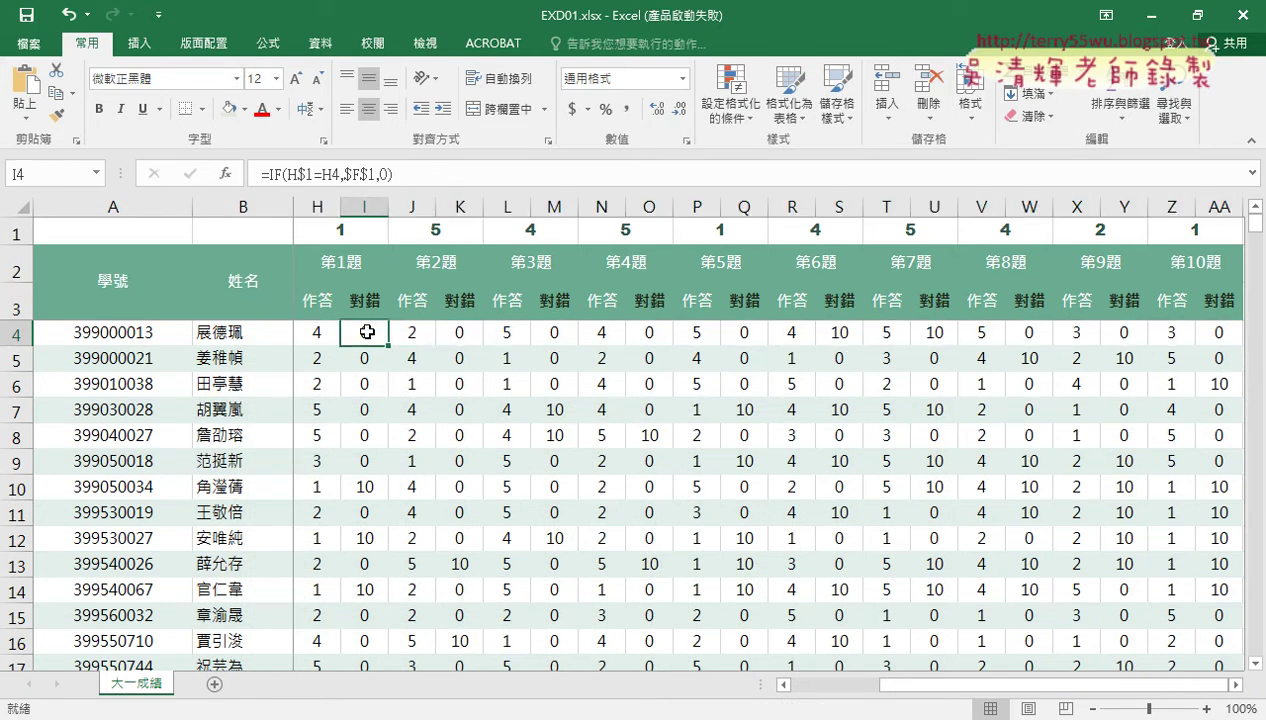
pyautogui.hotkey('ctrl', 'shift', 'Down')
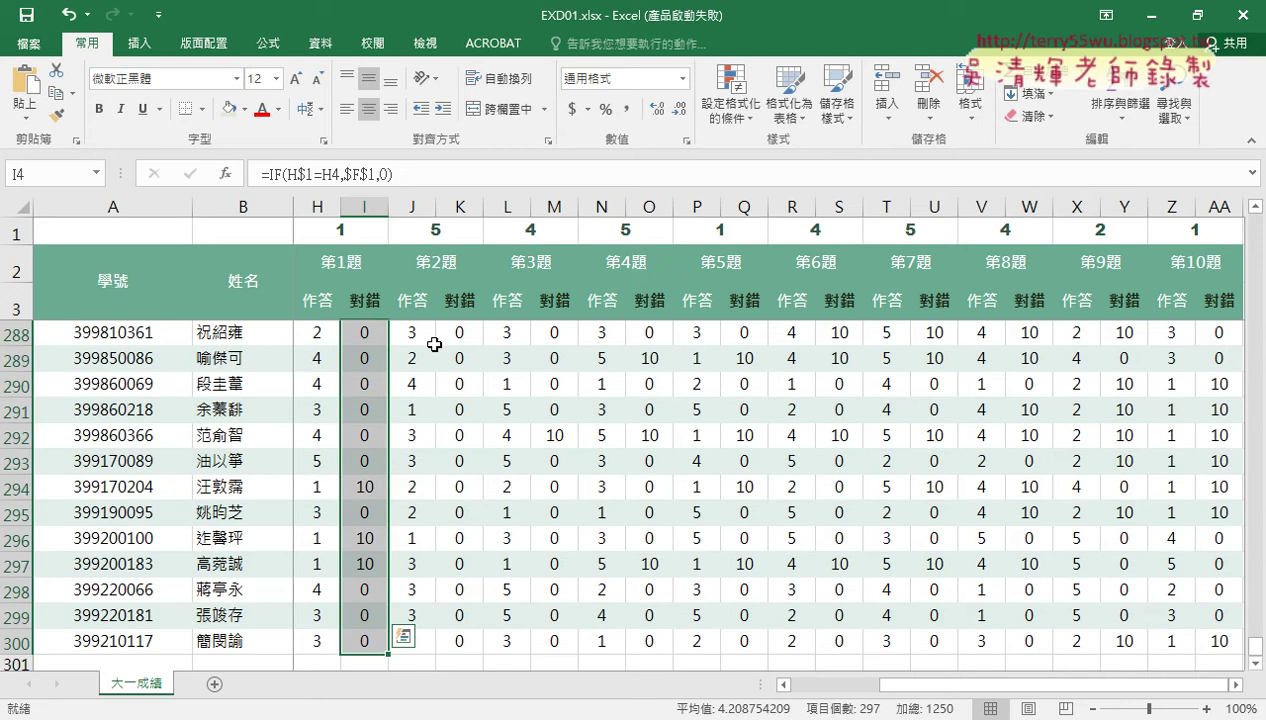
# Add K4:K300, M4:M300 and O4:O300 to the selection
pyautogui.scroll(5, 475, 353)
pyautogui.scroll(10, 470, 355)
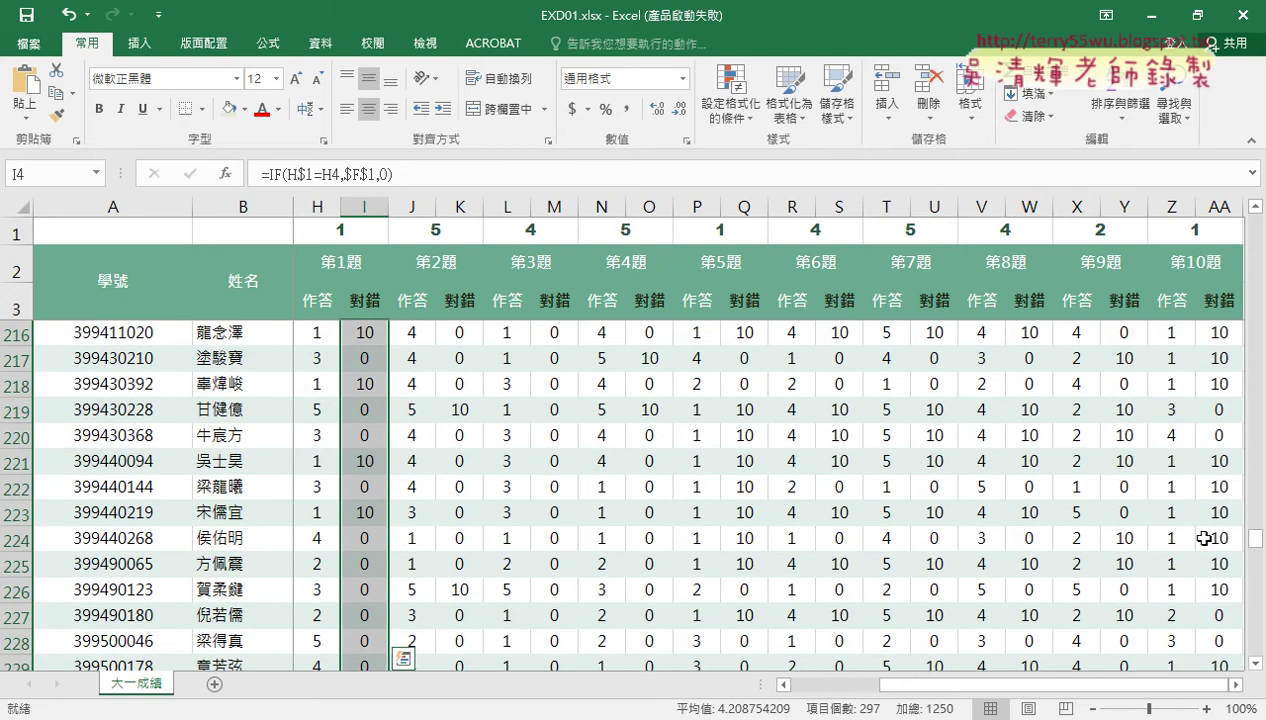
pyautogui.moveTo(1254, 540); pyautogui.dragTo(1254, 224)
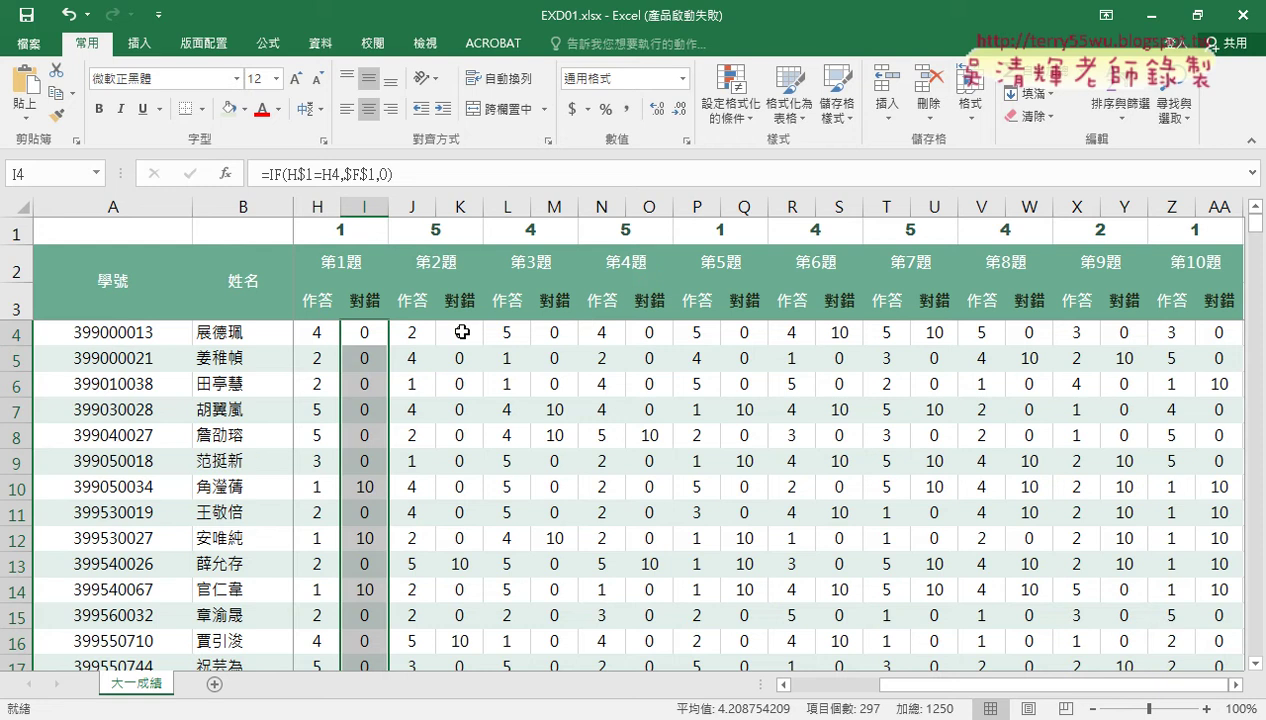
pyautogui.click(462, 332)
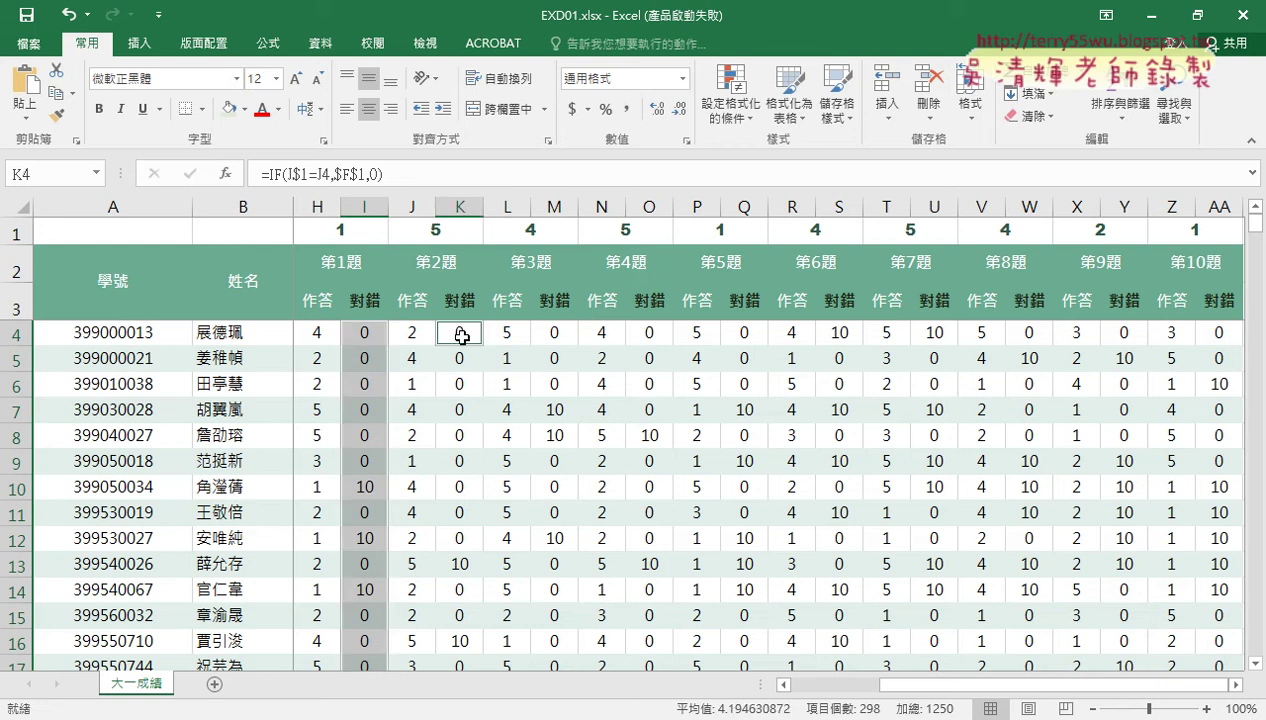
pyautogui.hotkey('ctrl', 'shift', 'Down')
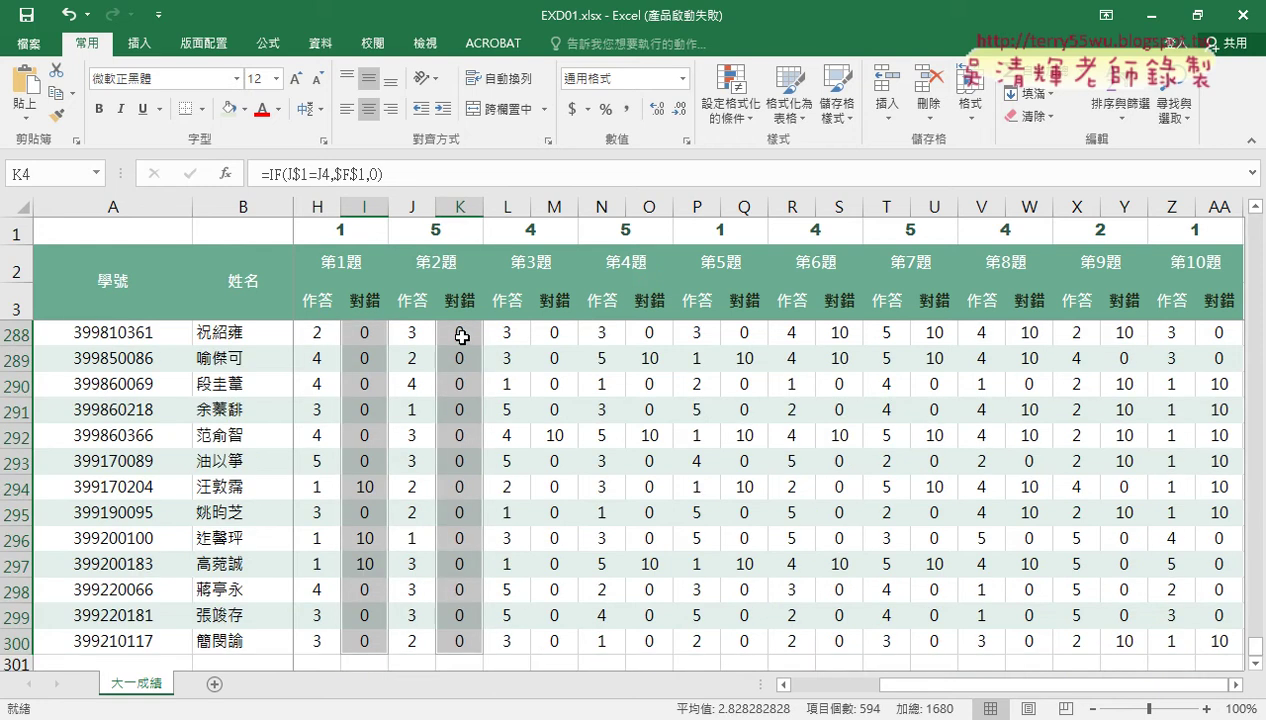
pyautogui.moveTo(1254, 645); pyautogui.dragTo(1257, 222)
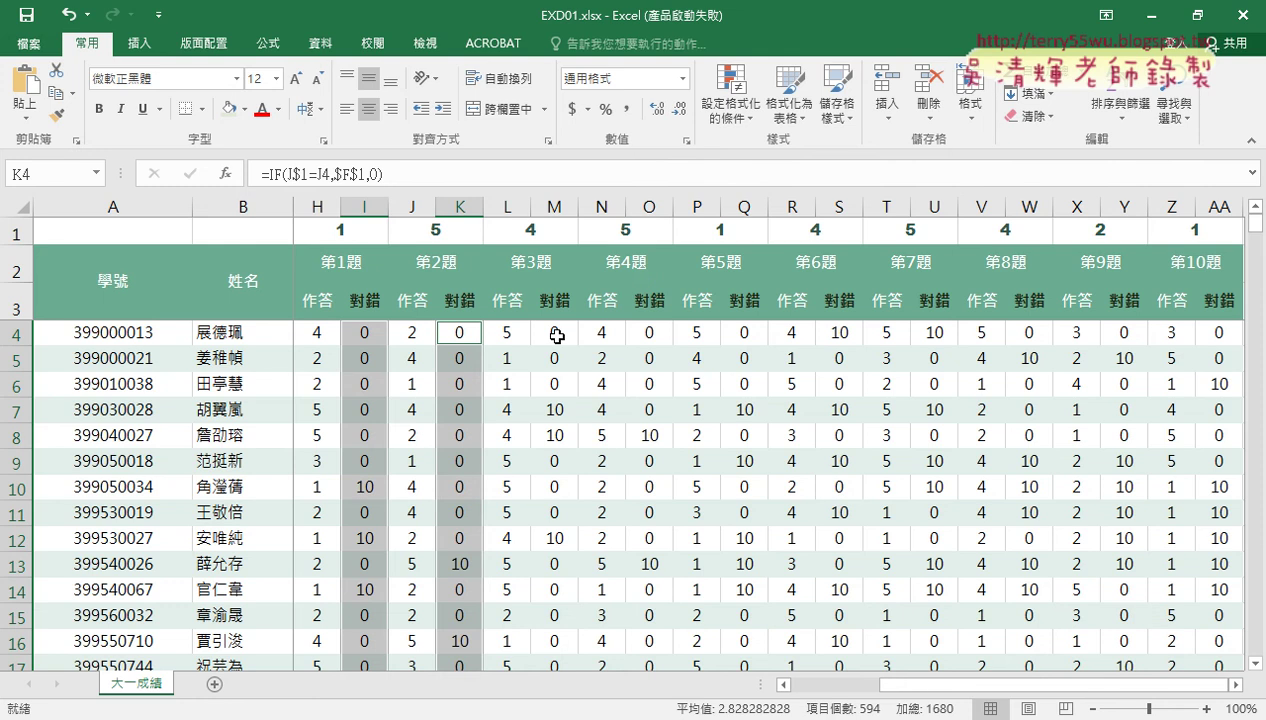
pyautogui.keyDown('ctrl'); pyautogui.click(557, 335); pyautogui.keyUp('ctrl')
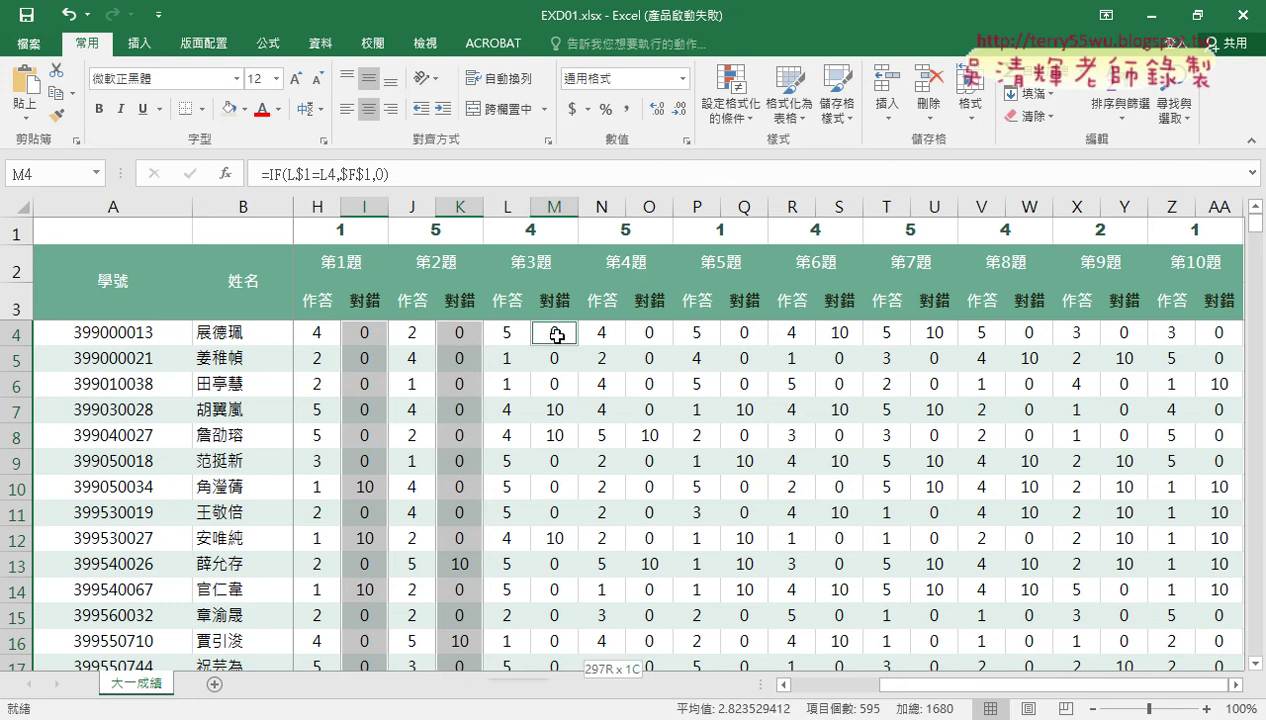
pyautogui.hotkey('ctrl', 'shift', 'Down')
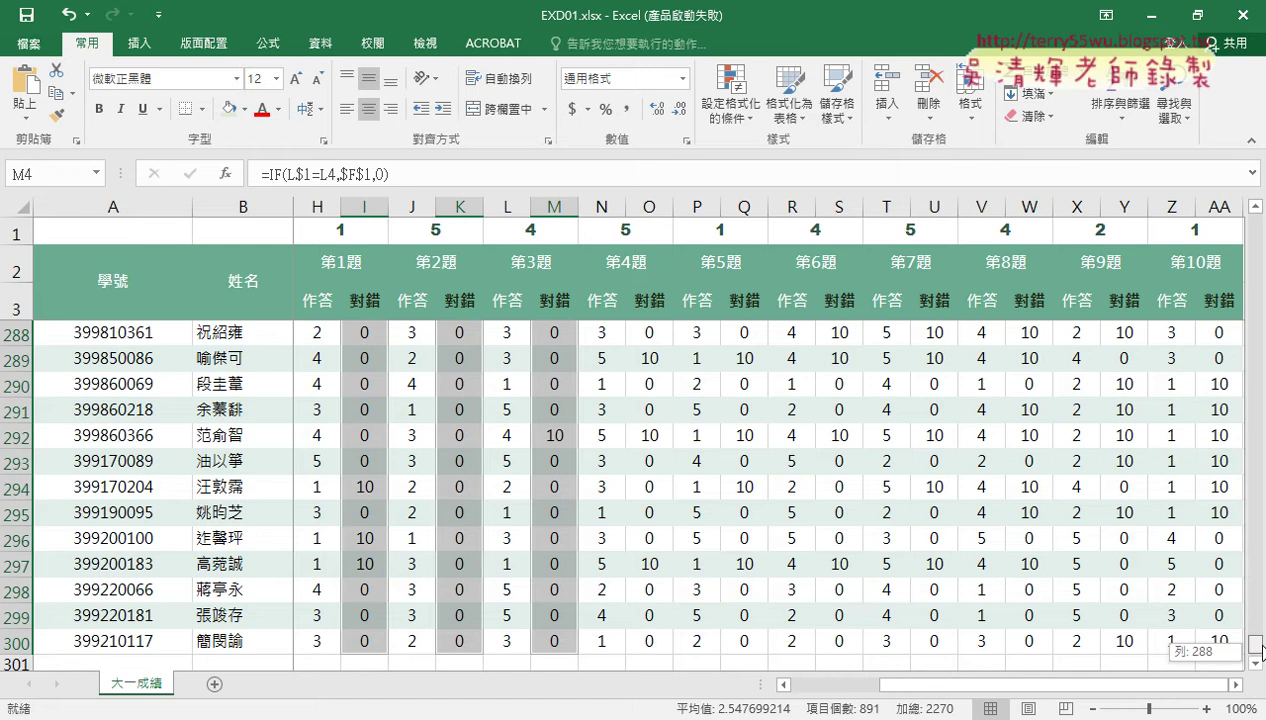
pyautogui.moveTo(1254, 645); pyautogui.dragTo(1255, 194)
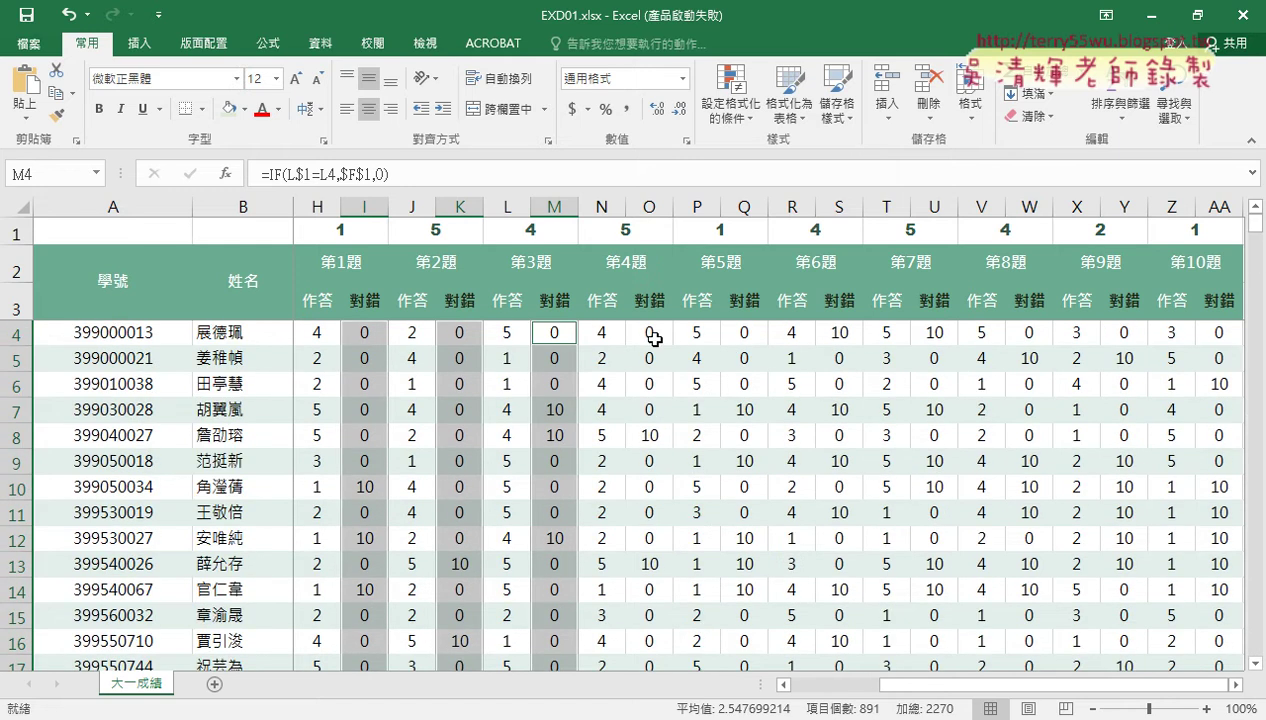
pyautogui.keyDown('ctrl'); pyautogui.click(653, 335); pyautogui.keyUp('ctrl')
pyautogui.hotkey('ctrl', 'shift', 'Down')
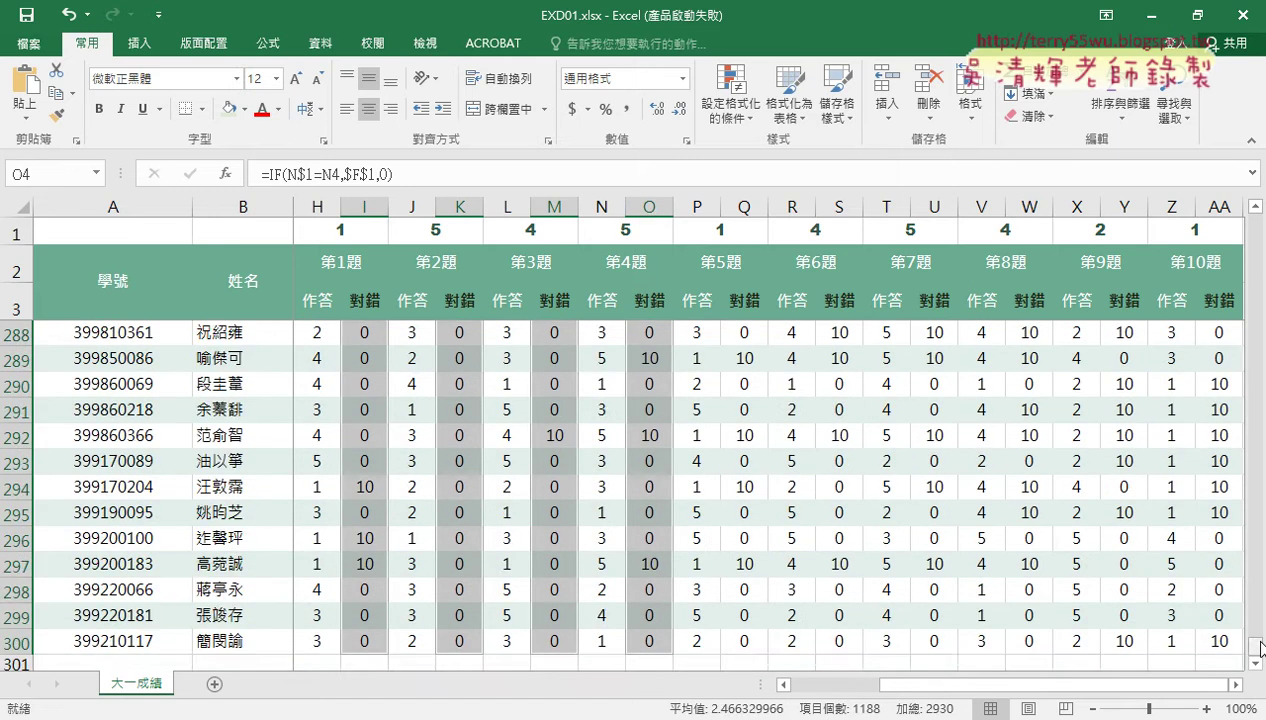
pyautogui.moveTo(1256, 645); pyautogui.dragTo(1146, 261)
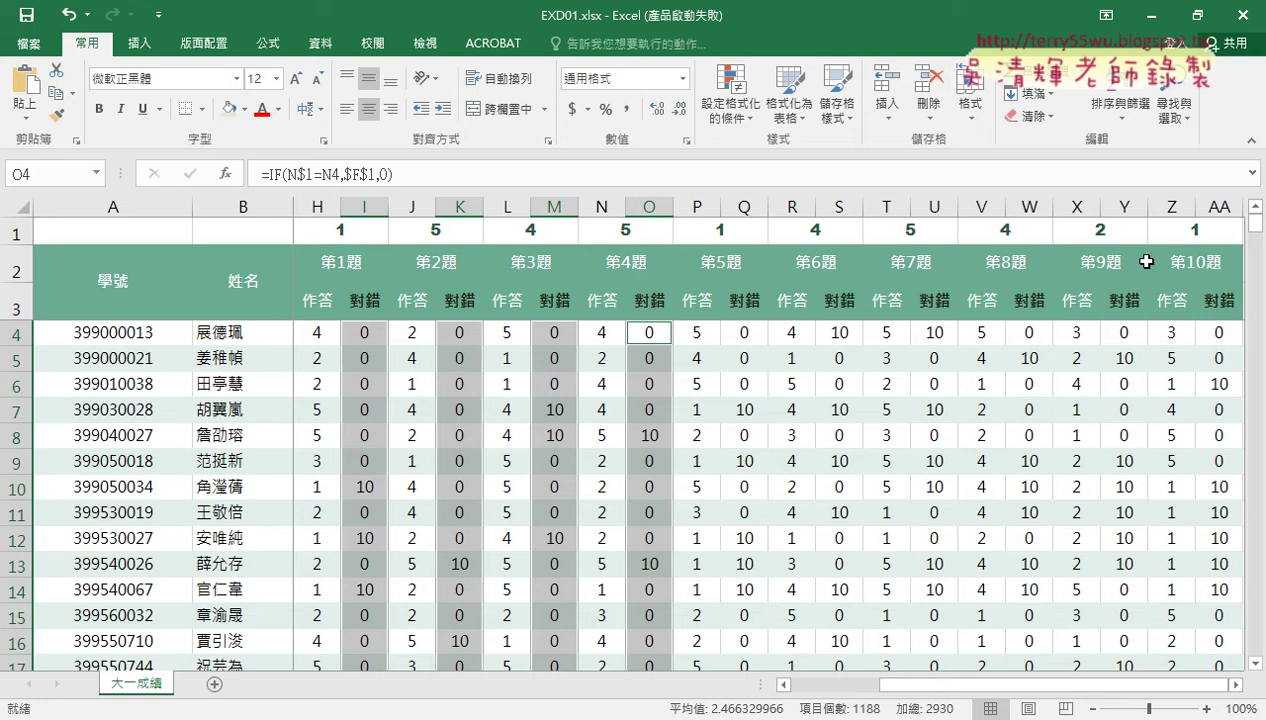
# Add columns Q, S, U, W, Y and AA, rows 4 to 300, to the selection
pyautogui.keyDown('ctrl'); pyautogui.click(746, 333); pyautogui.keyUp('ctrl')
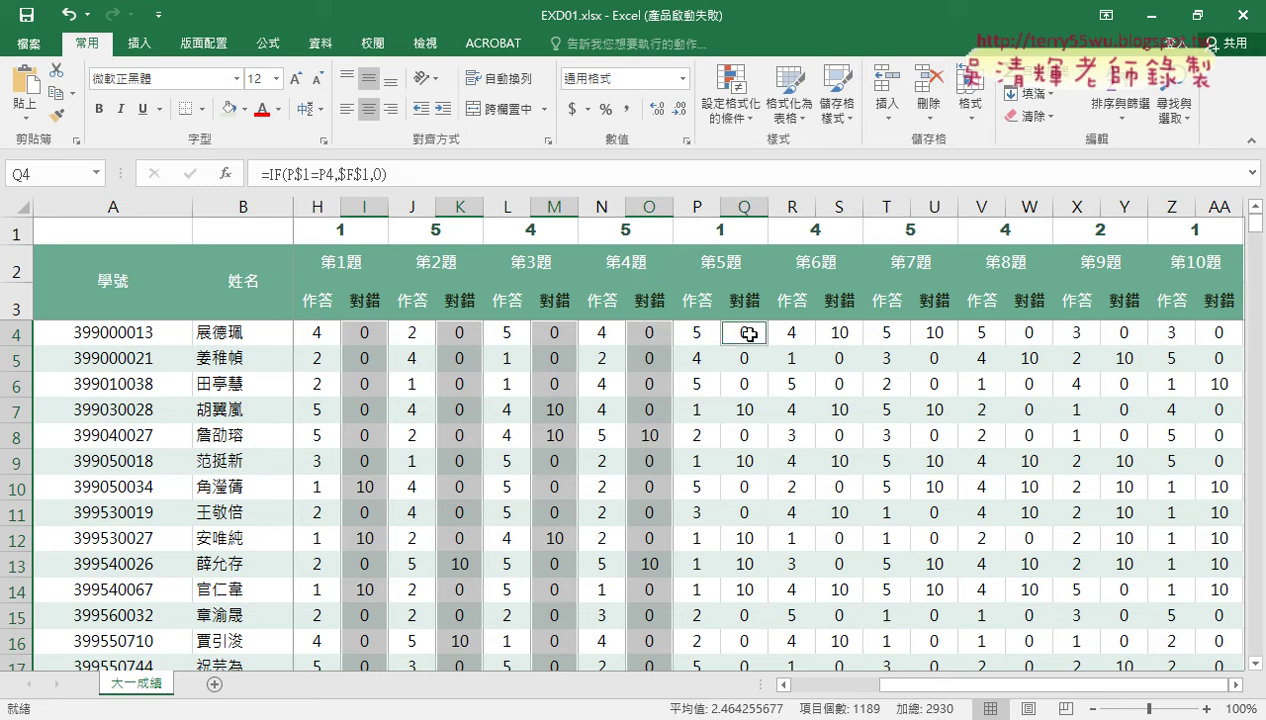
pyautogui.hotkey('ctrl', 'shift', 'Down')
pyautogui.moveTo(1244, 641); pyautogui.dragTo(1256, 222)
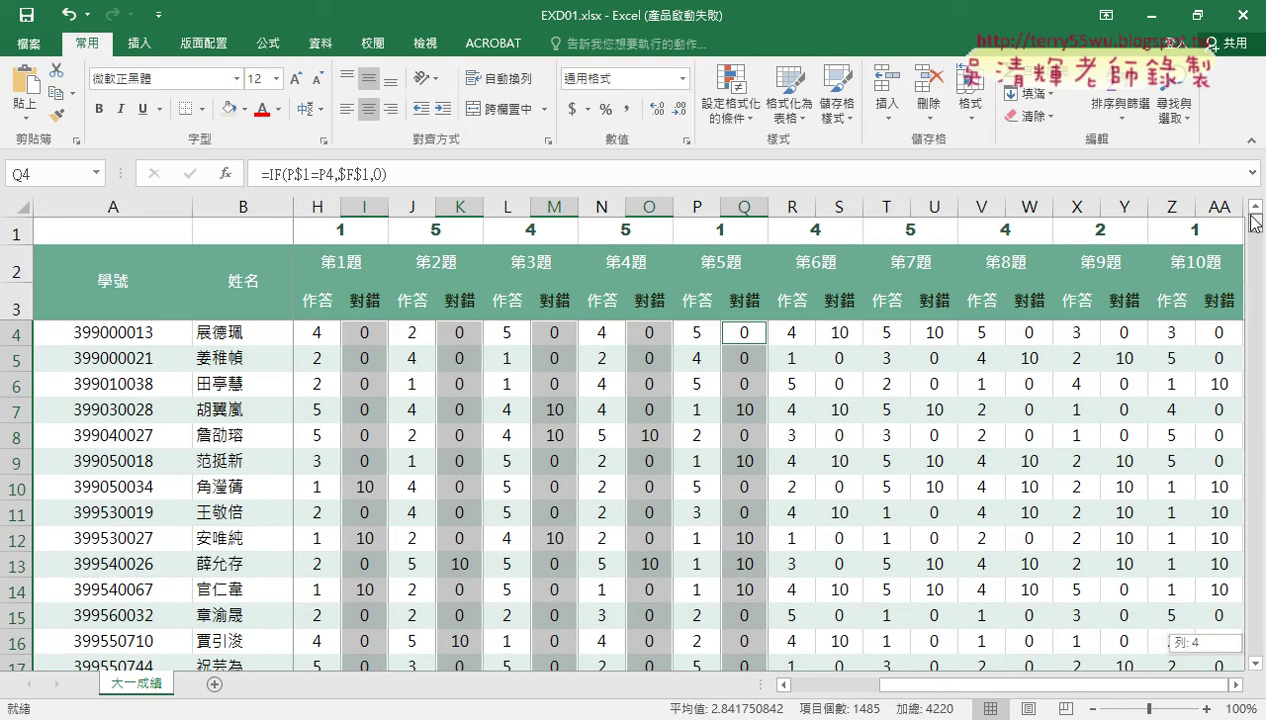
pyautogui.keyDown('ctrl'); pyautogui.click(838, 334); pyautogui.keyUp('ctrl')
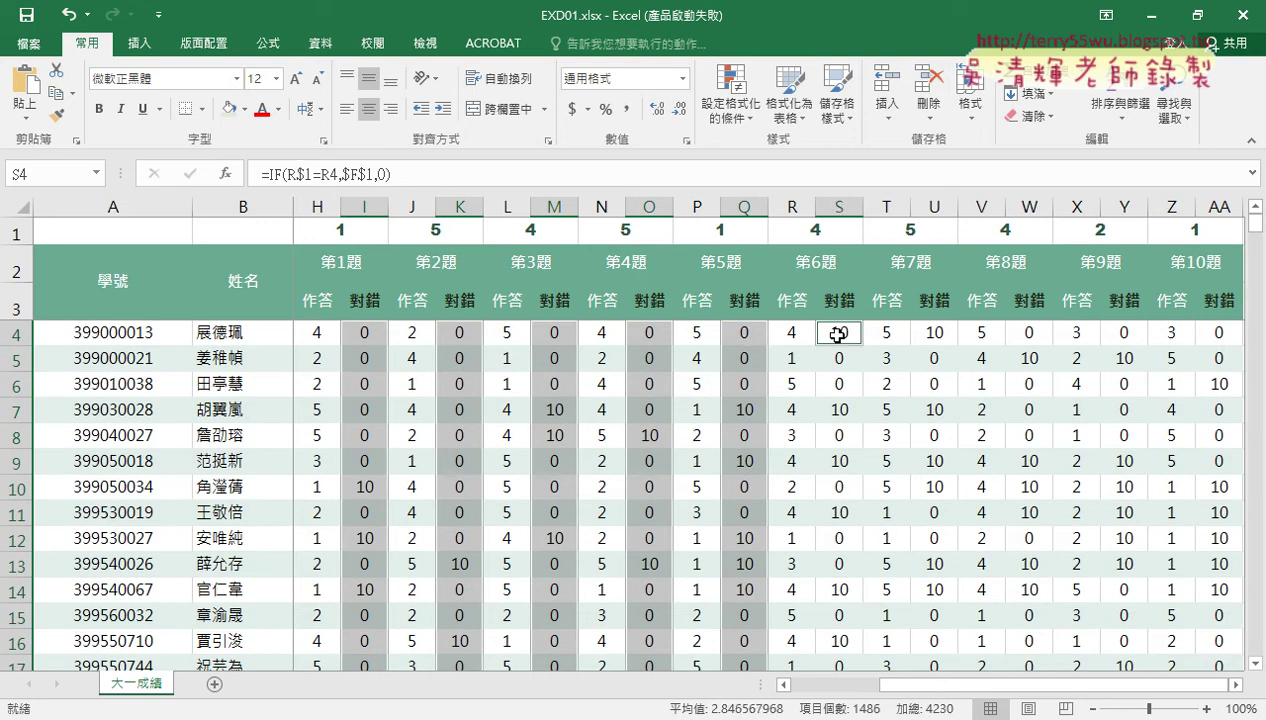
pyautogui.hotkey('ctrl', 'shift', 'Down')
pyautogui.moveTo(1244, 645); pyautogui.dragTo(1256, 222)
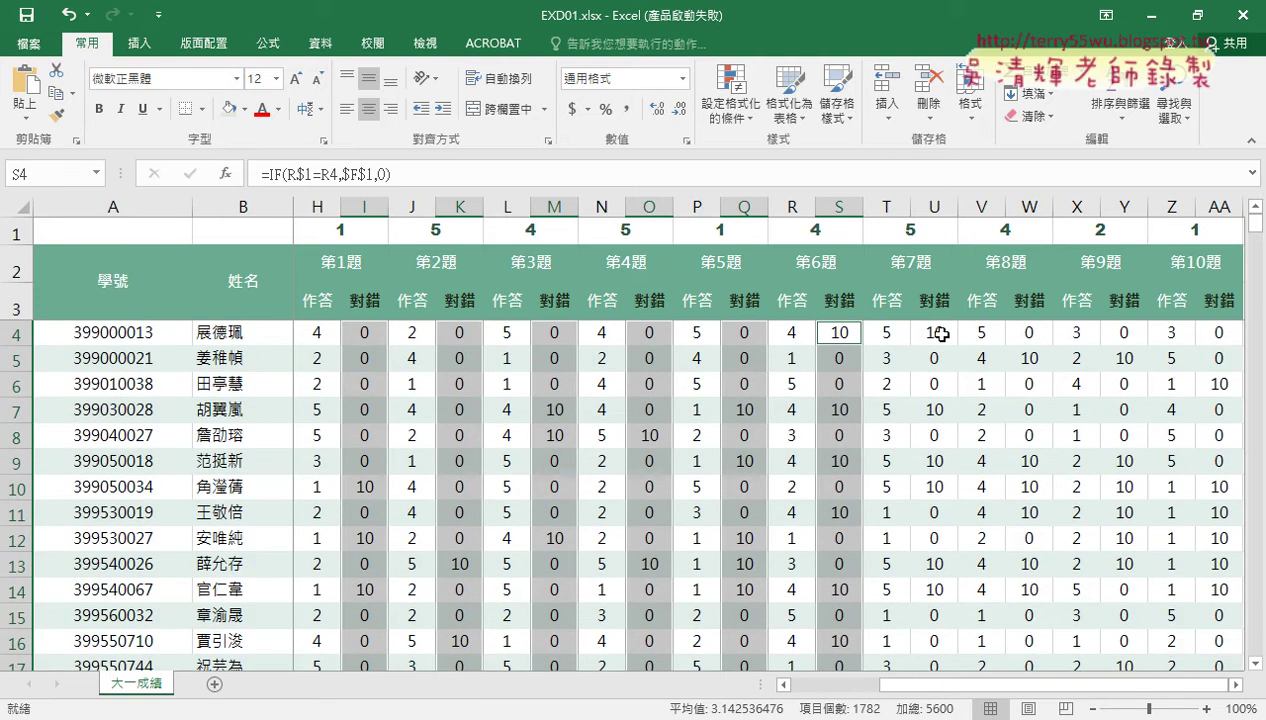
pyautogui.keyDown('ctrl'); pyautogui.click(941, 334); pyautogui.keyUp('ctrl')
pyautogui.hotkey('ctrl', 'shift', 'Down')
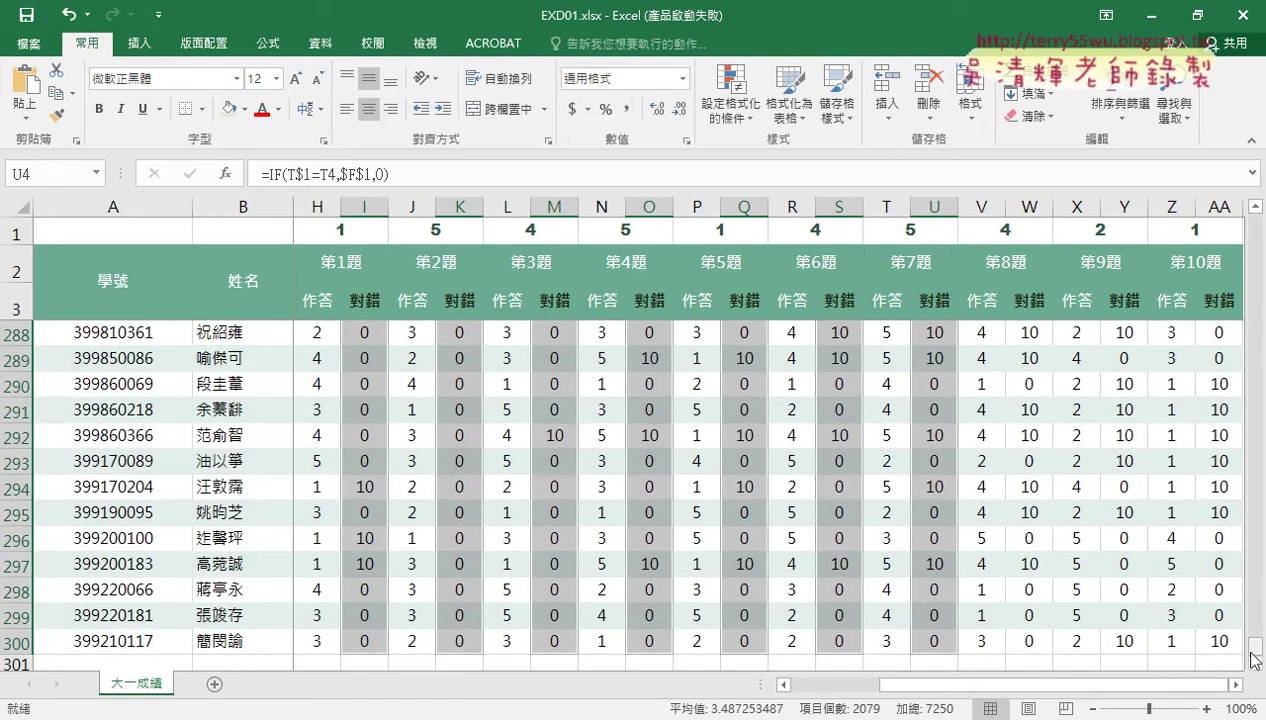
pyautogui.moveTo(1253, 652); pyautogui.dragTo(1256, 222)
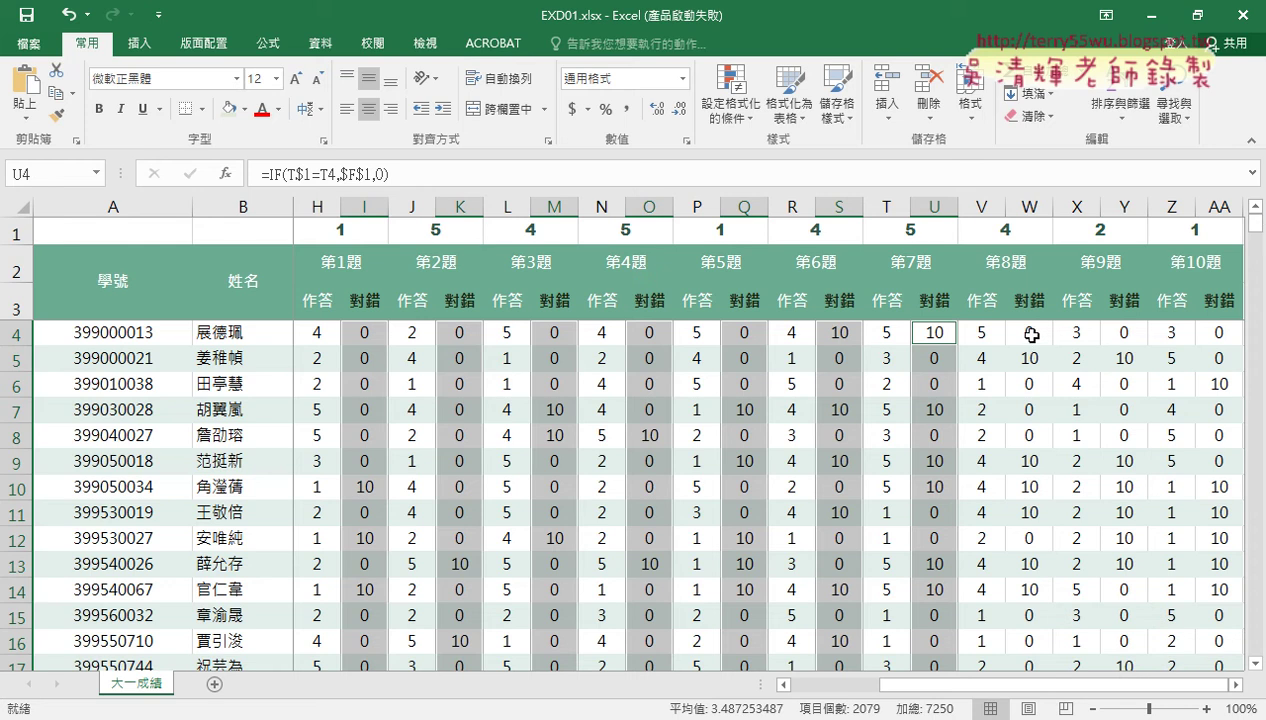
pyautogui.keyDown('ctrl'); pyautogui.click(1031, 335); pyautogui.keyUp('ctrl')
pyautogui.hotkey('ctrl', 'shift', 'Down')
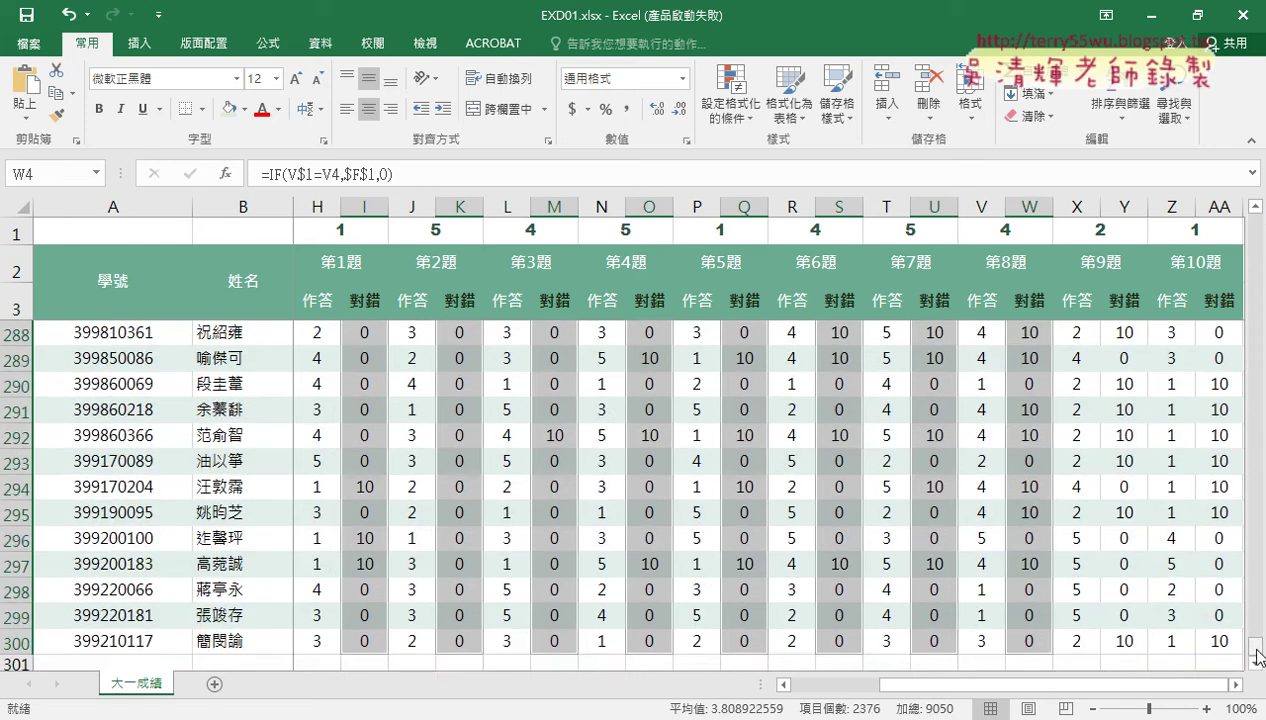
pyautogui.moveTo(1257, 652); pyautogui.dragTo(1260, 222)
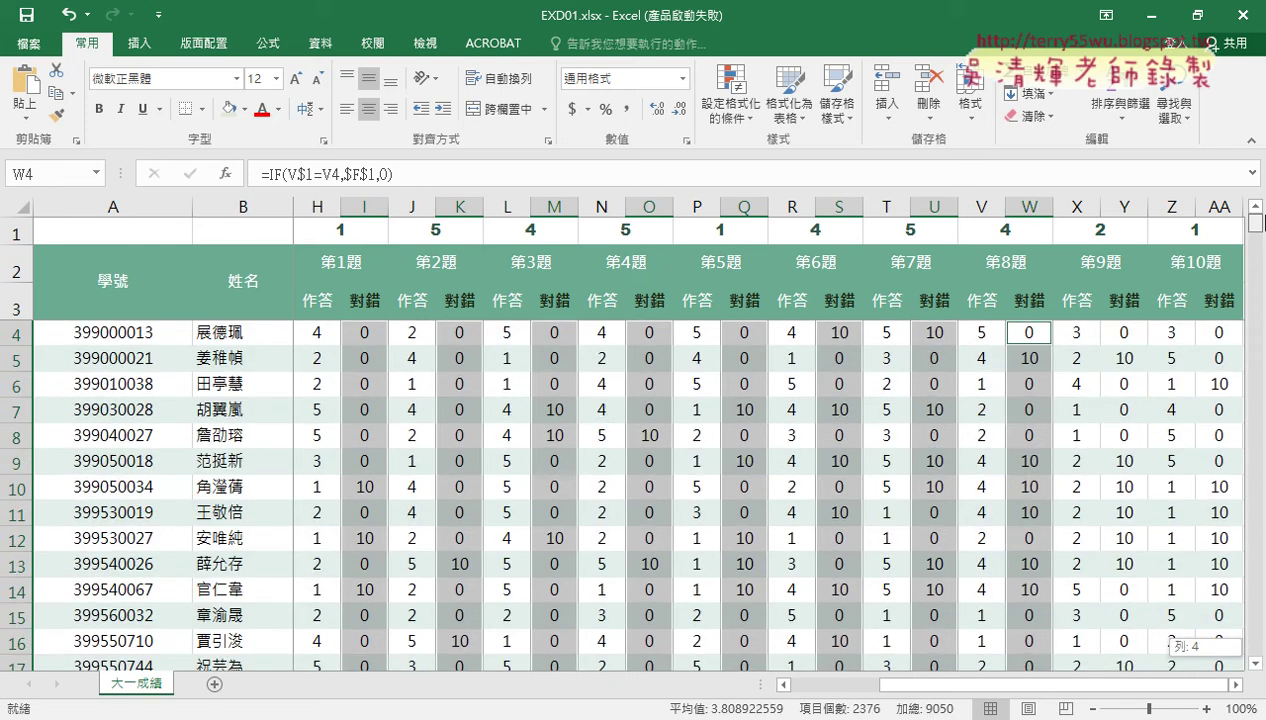
pyautogui.keyDown('ctrl'); pyautogui.click(1125, 334); pyautogui.keyUp('ctrl')
pyautogui.hotkey('ctrl', 'shift', 'Down')
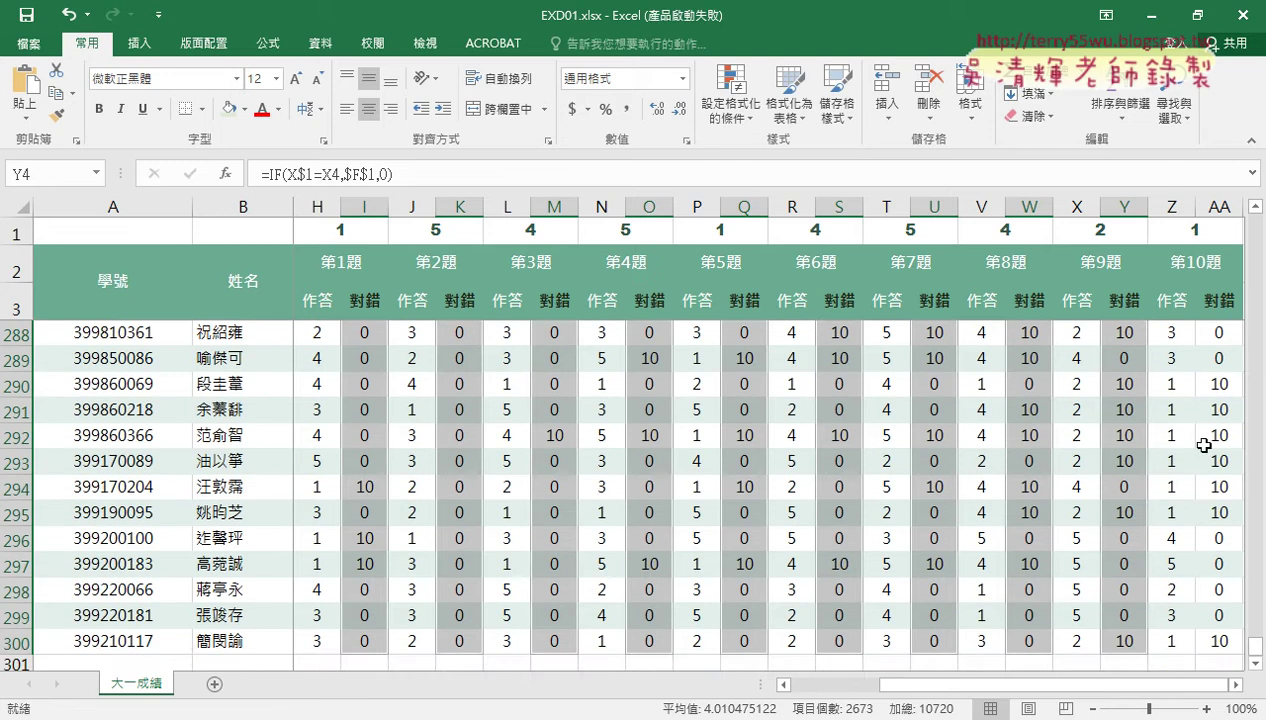
pyautogui.moveTo(1255, 652); pyautogui.dragTo(1257, 222)
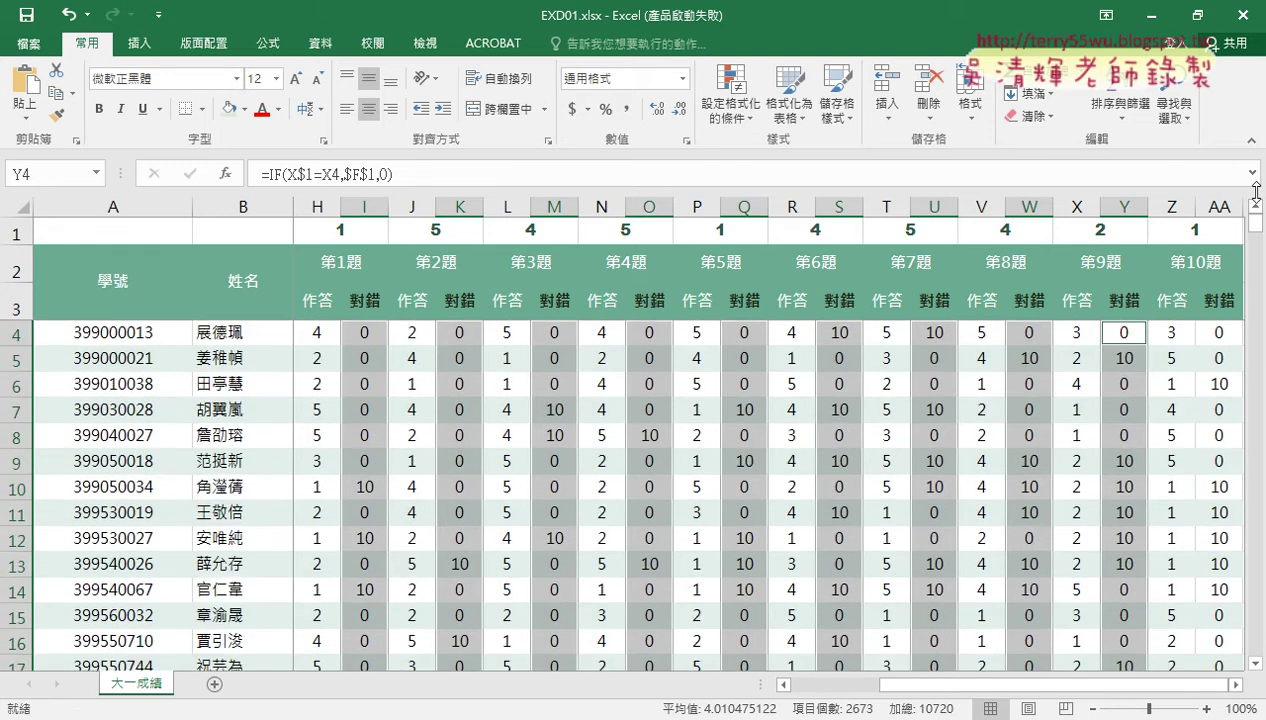
pyautogui.keyDown('ctrl'); pyautogui.click(1219, 334); pyautogui.keyUp('ctrl')
pyautogui.hotkey('ctrl', 'shift', 'Down')
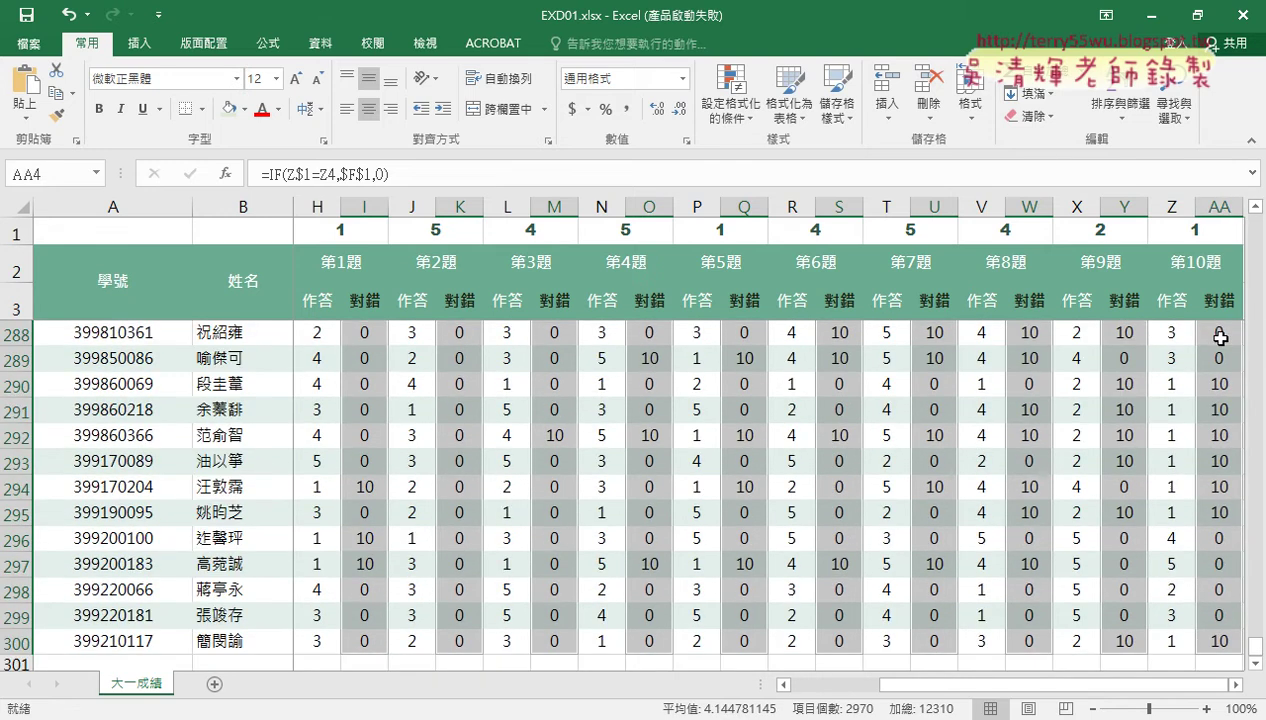
# Create a check/!/X icon-set rule showing icons only, with a check for numbers ≥ 10
pyautogui.click(733, 125)
pyautogui.moveTo(770, 327)
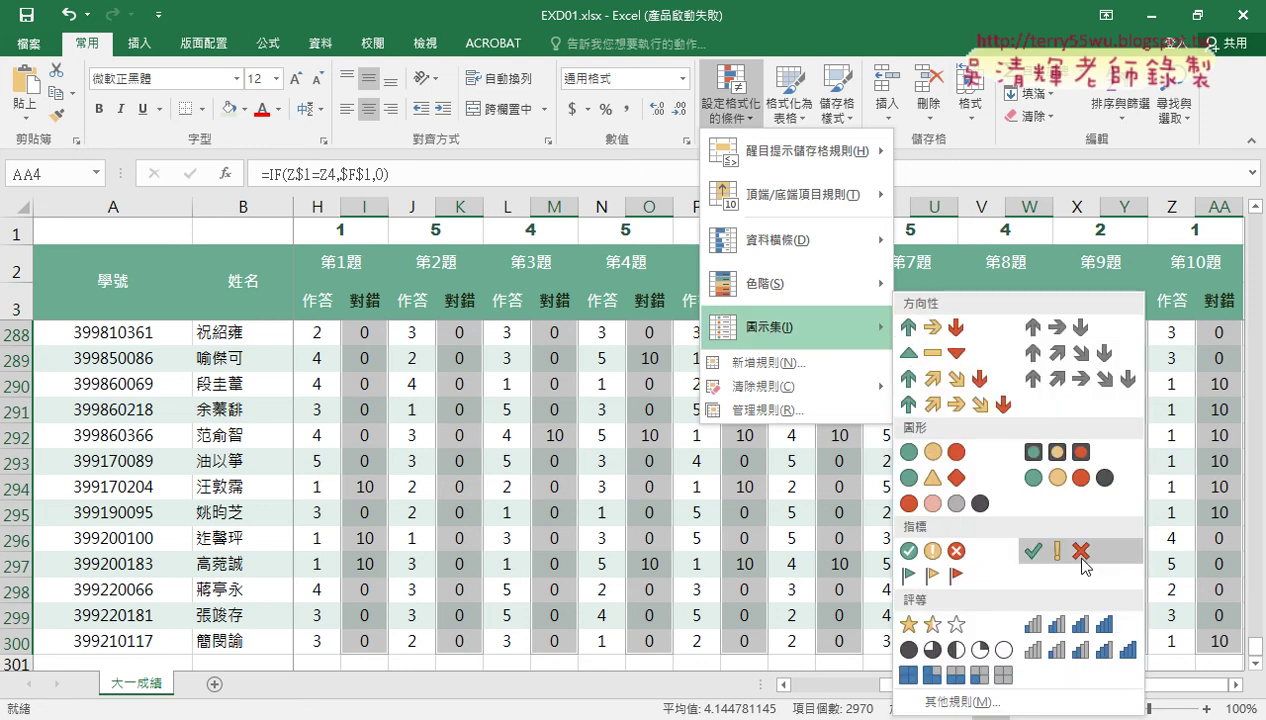
pyautogui.click(997, 700)
pyautogui.moveTo(426, 220); pyautogui.dragTo(673, 82)
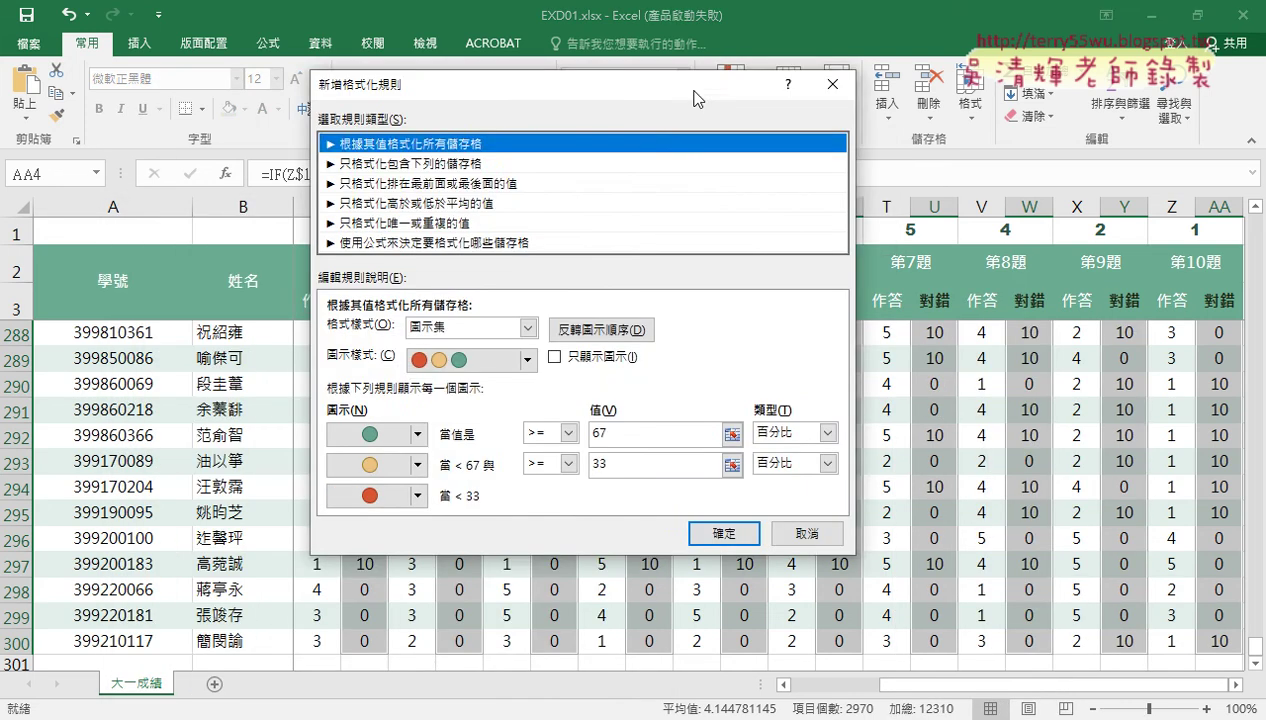
pyautogui.click(579, 364)
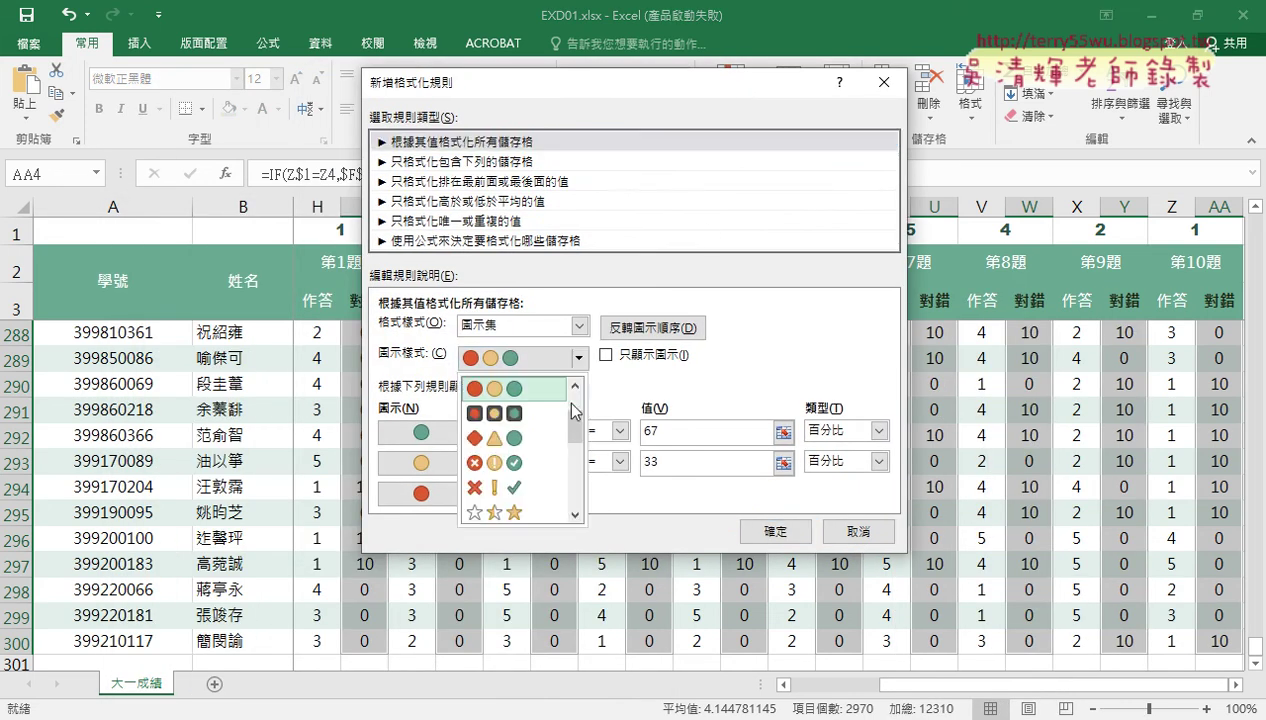
pyautogui.click(522, 496)
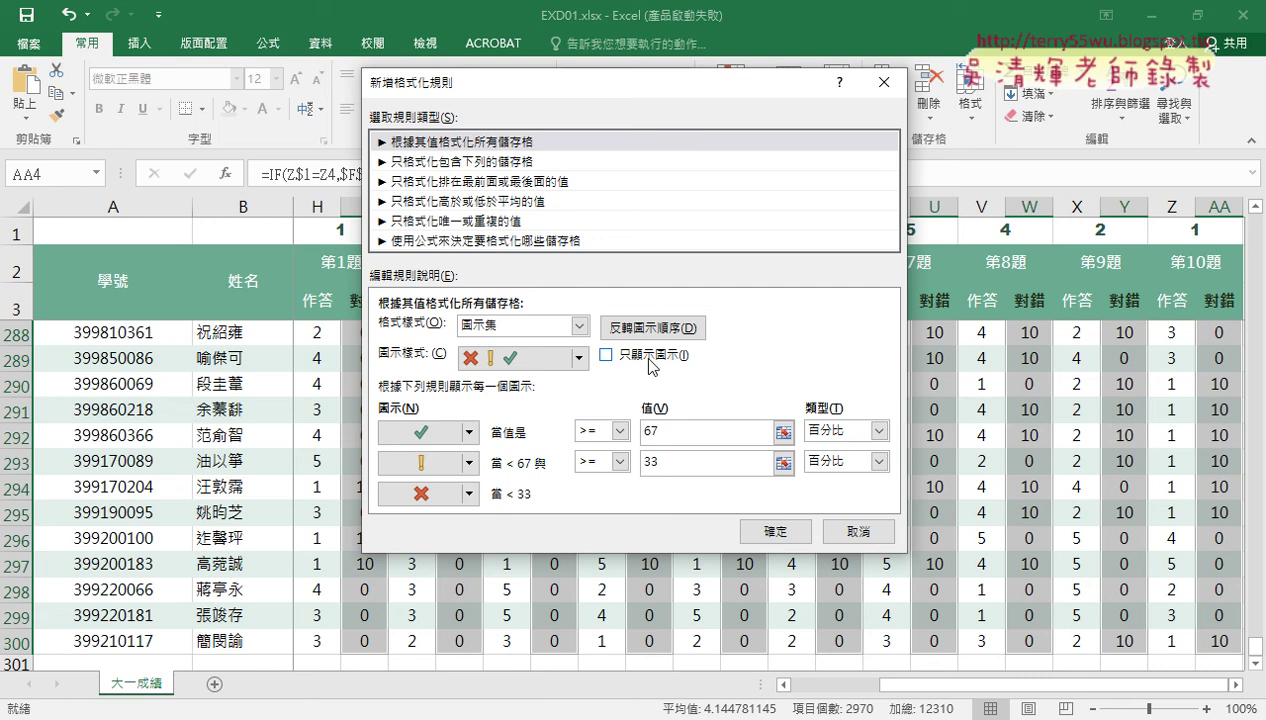
pyautogui.click(607, 355)
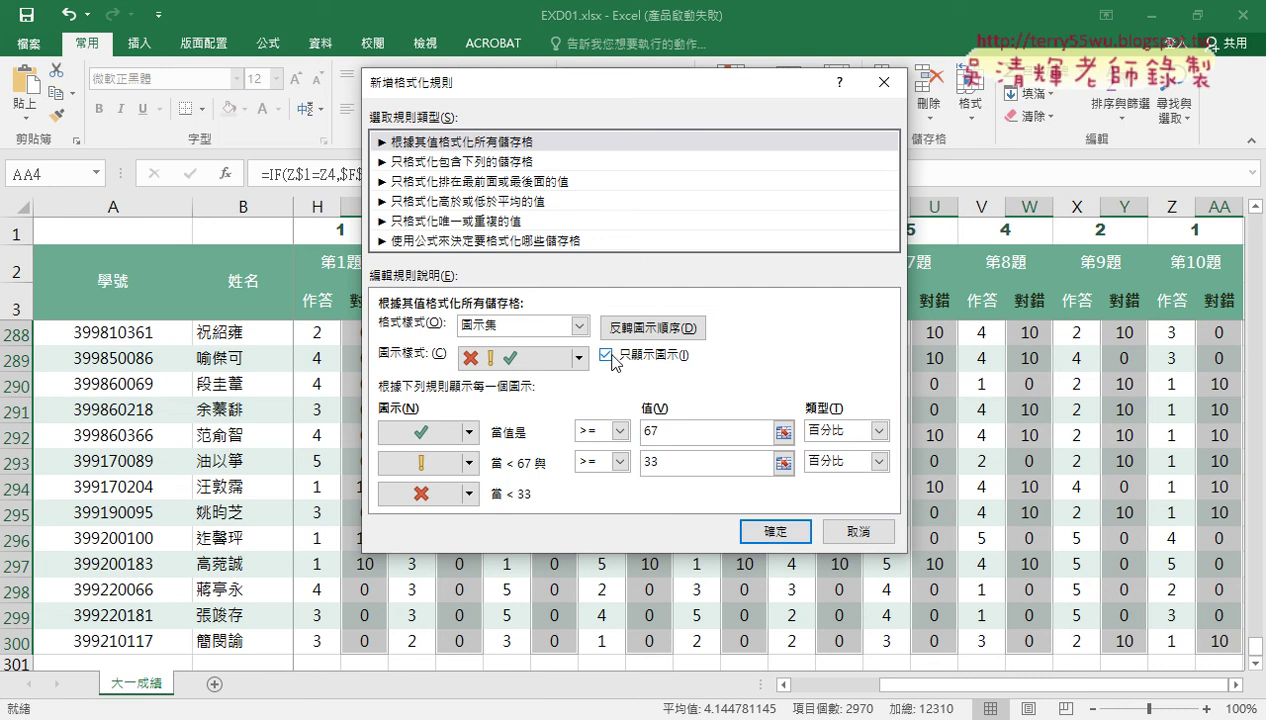
pyautogui.click(826, 430)
pyautogui.click(838, 455)
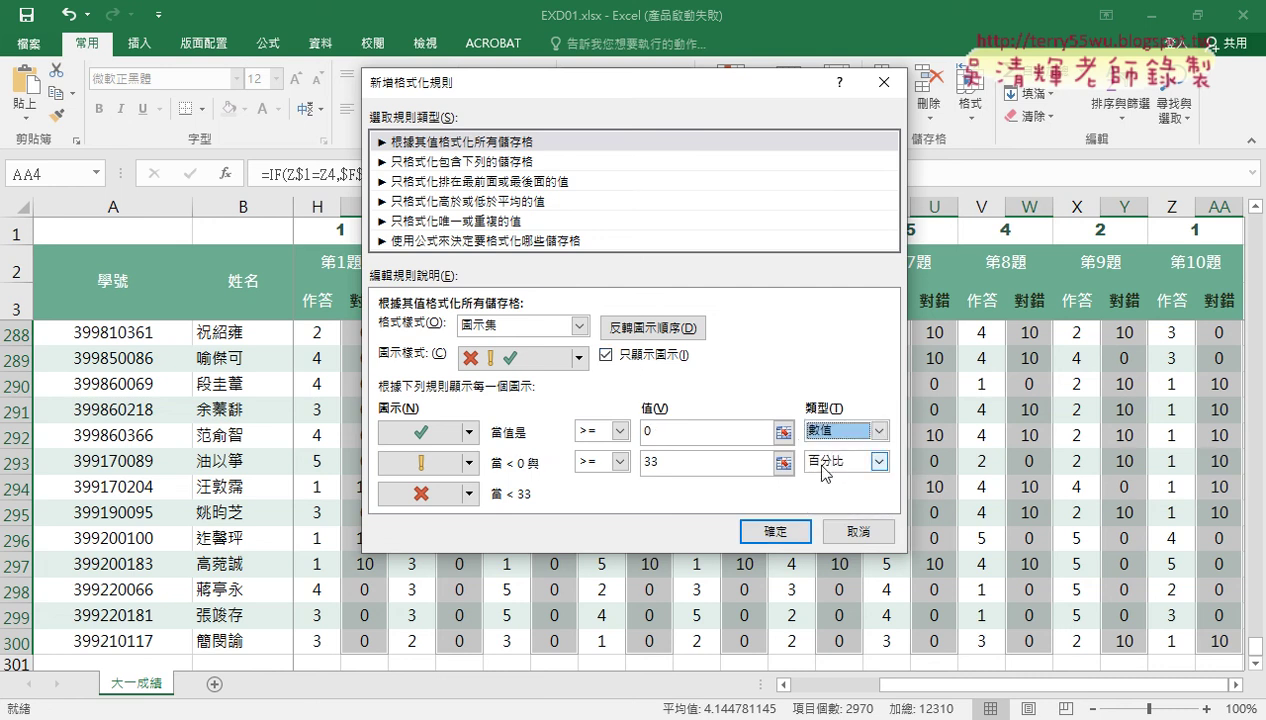
pyautogui.click(878, 462)
pyautogui.click(835, 484)
pyautogui.click(660, 431)
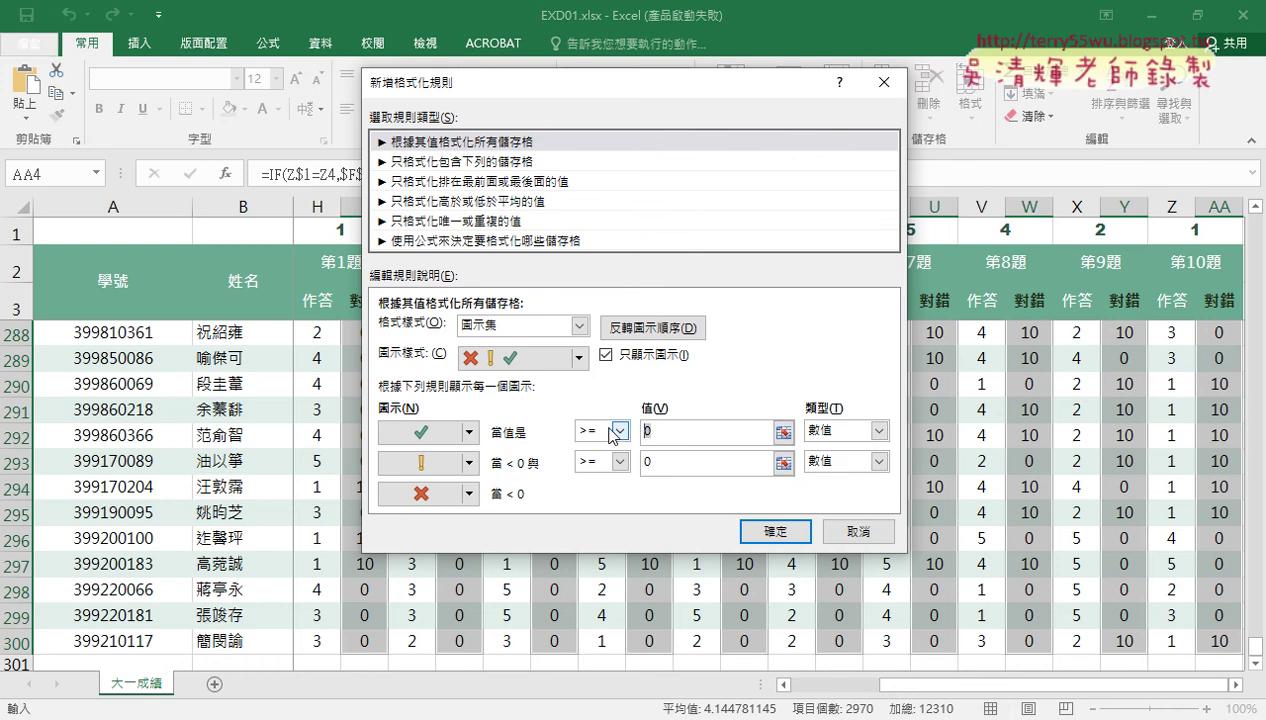
pyautogui.write('10')
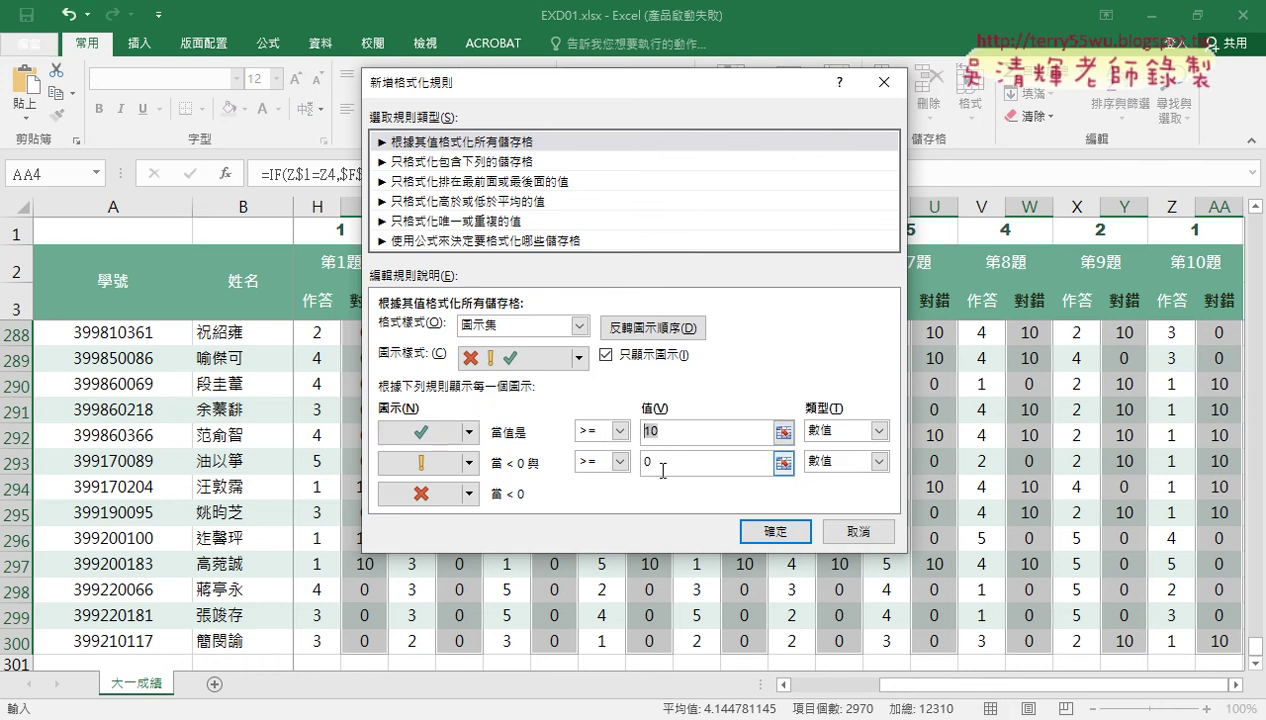
# Set No Cell Icon for the middle and lowest ranges and apply the rule
pyautogui.click(469, 462)
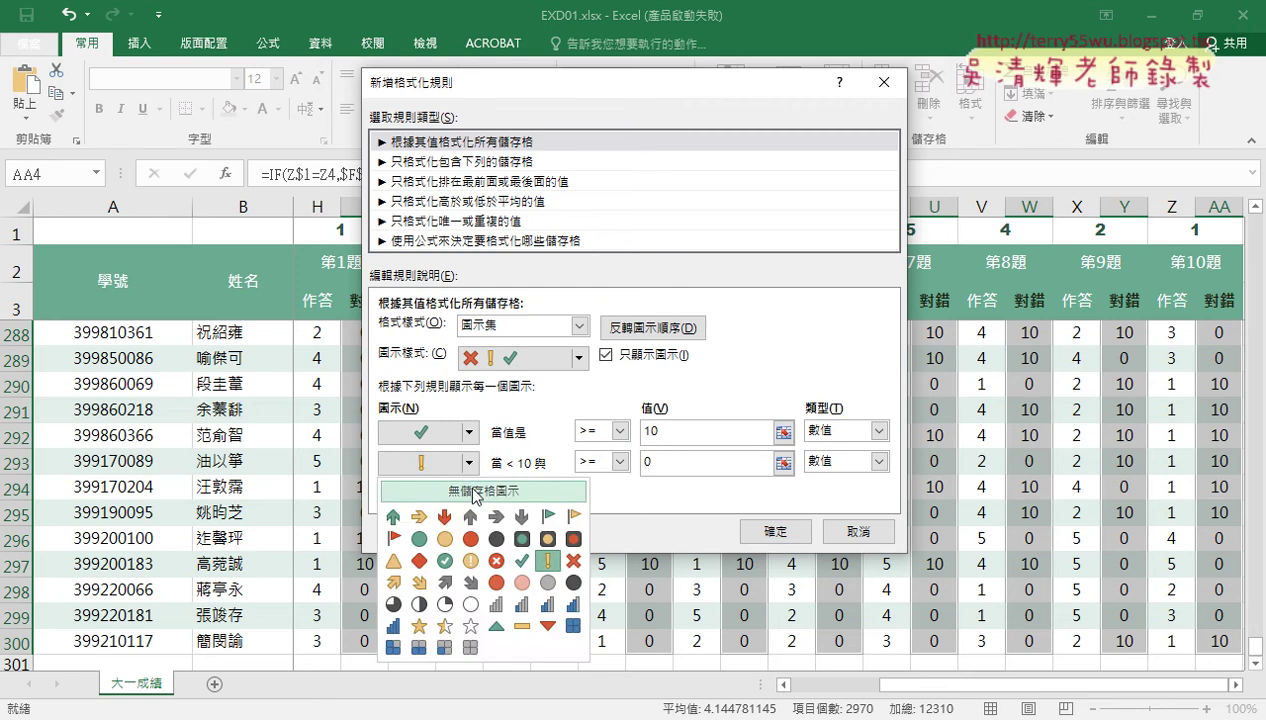
pyautogui.click(440, 486)
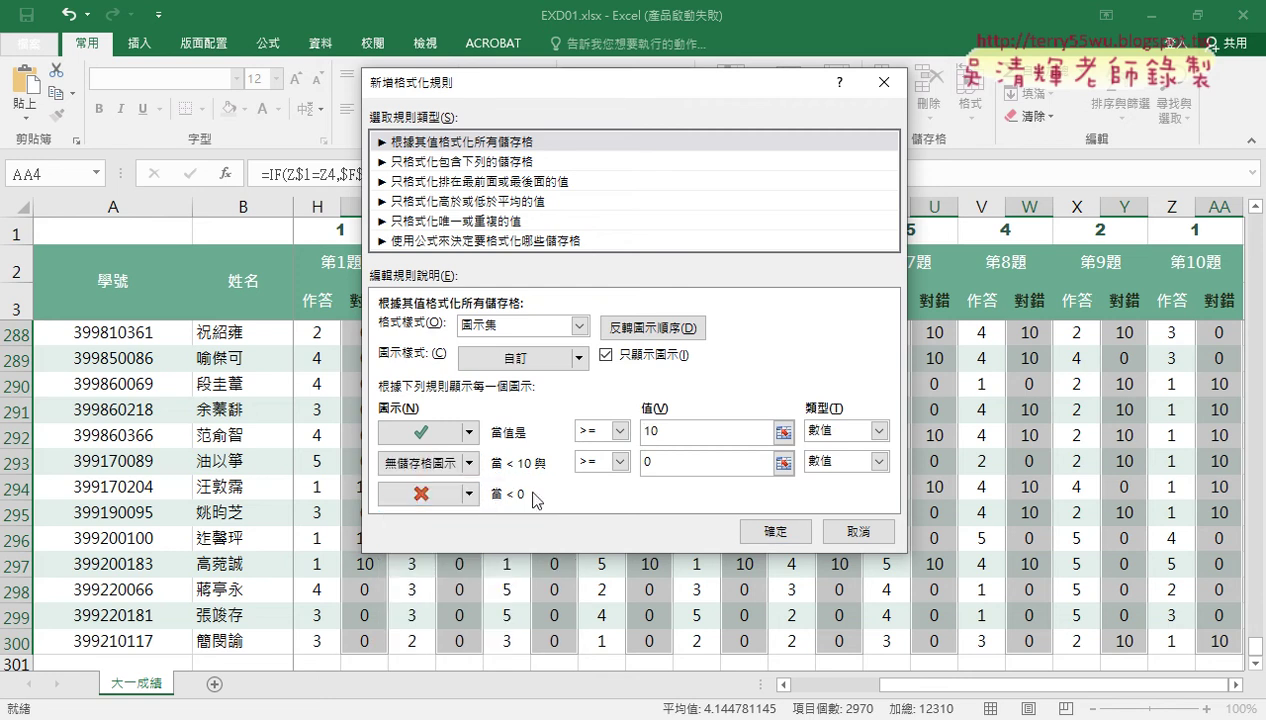
pyautogui.click(470, 494)
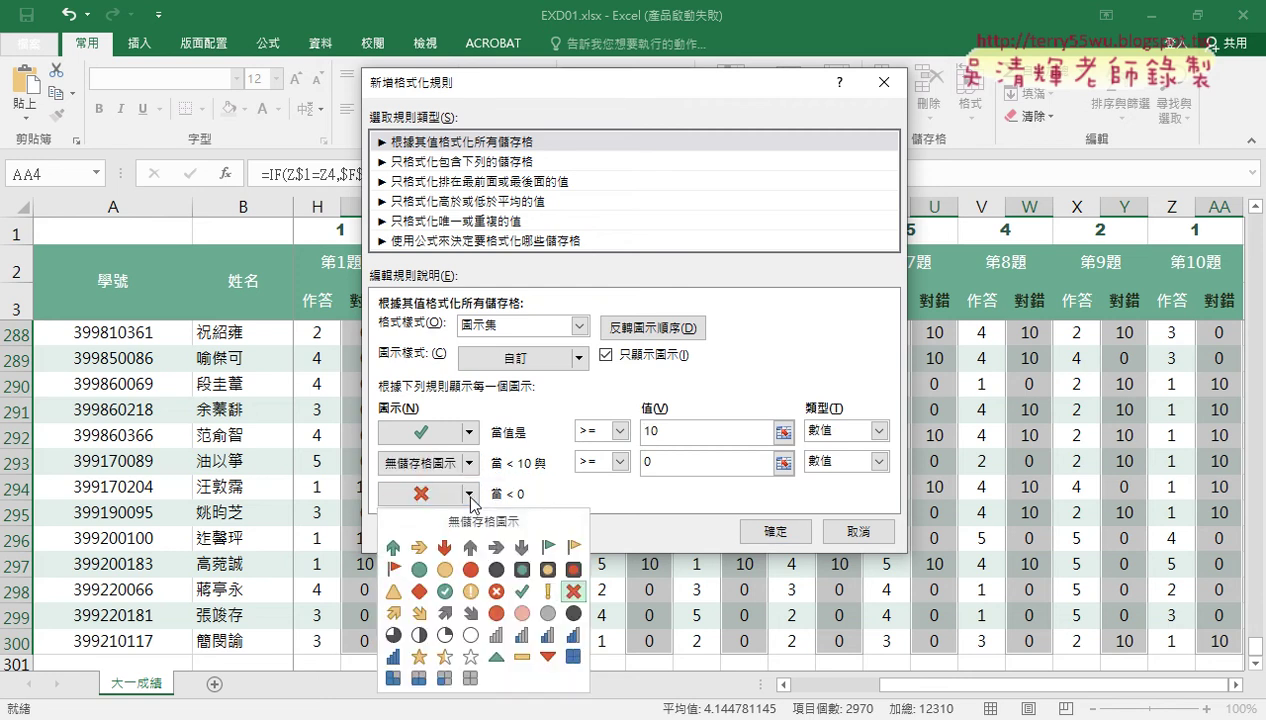
pyautogui.click(450, 512)
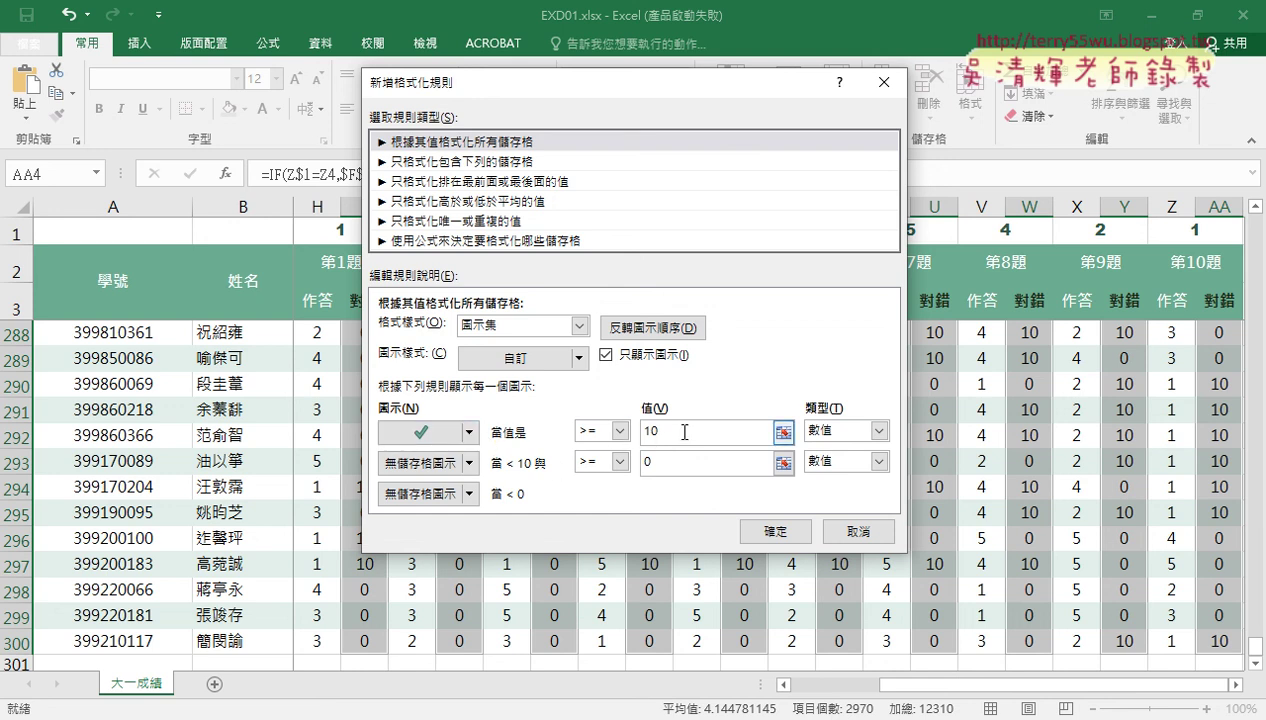
pyautogui.moveTo(676, 431); pyautogui.dragTo(640, 431)
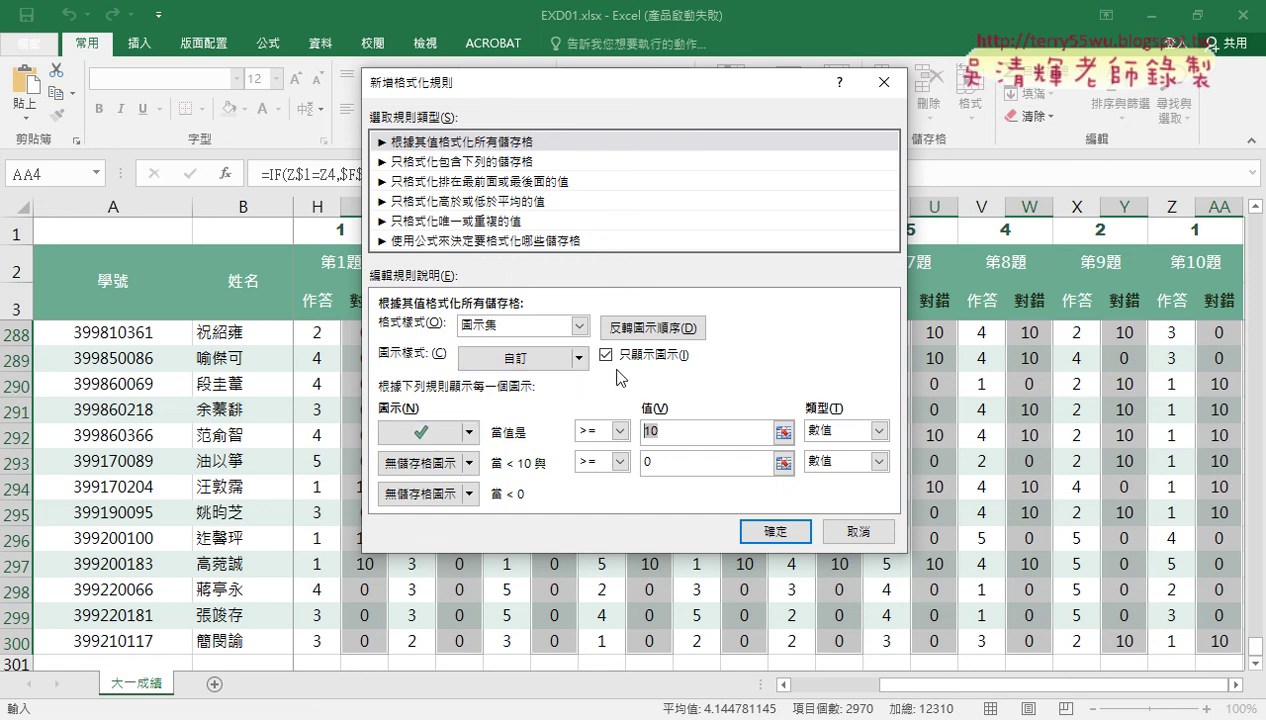
pyautogui.click(778, 542)
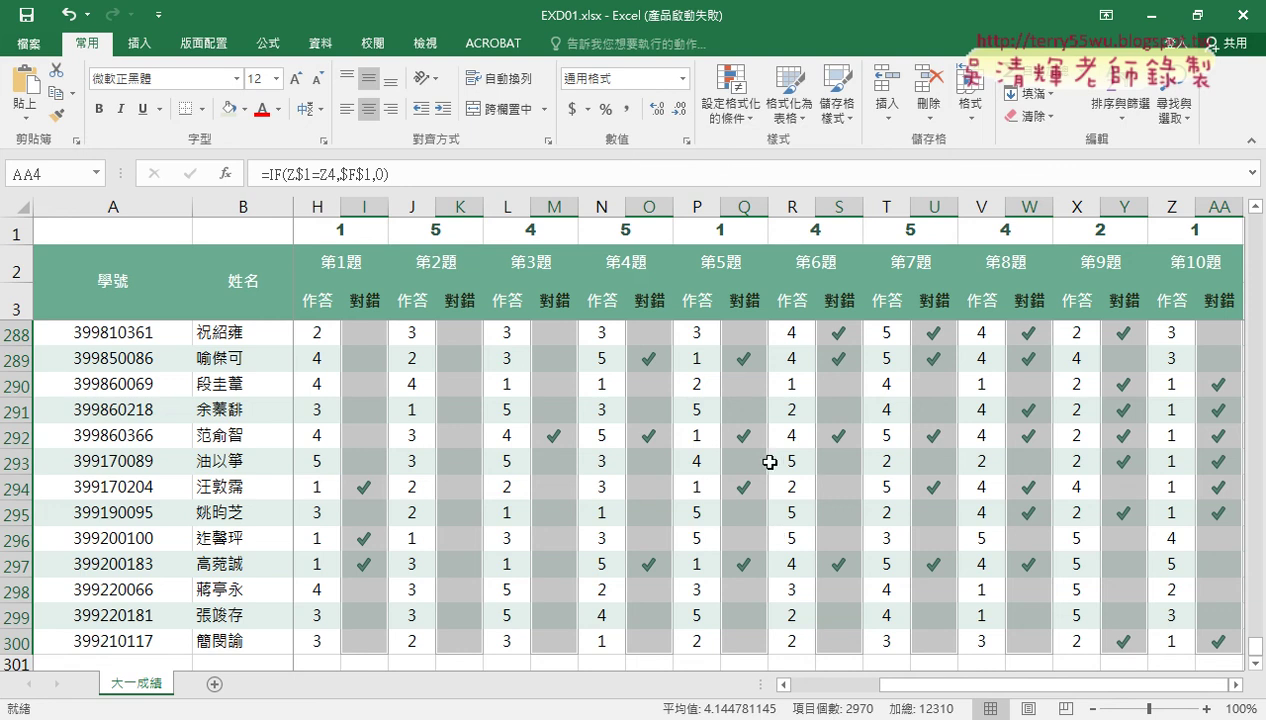
# Return to the top of the sheet and select cell G4
pyautogui.scroll(8, 522, 481)
pyautogui.scroll(1, 522, 481)
pyautogui.scroll(5, 958, 580)
pyautogui.scroll(9, 958, 580)
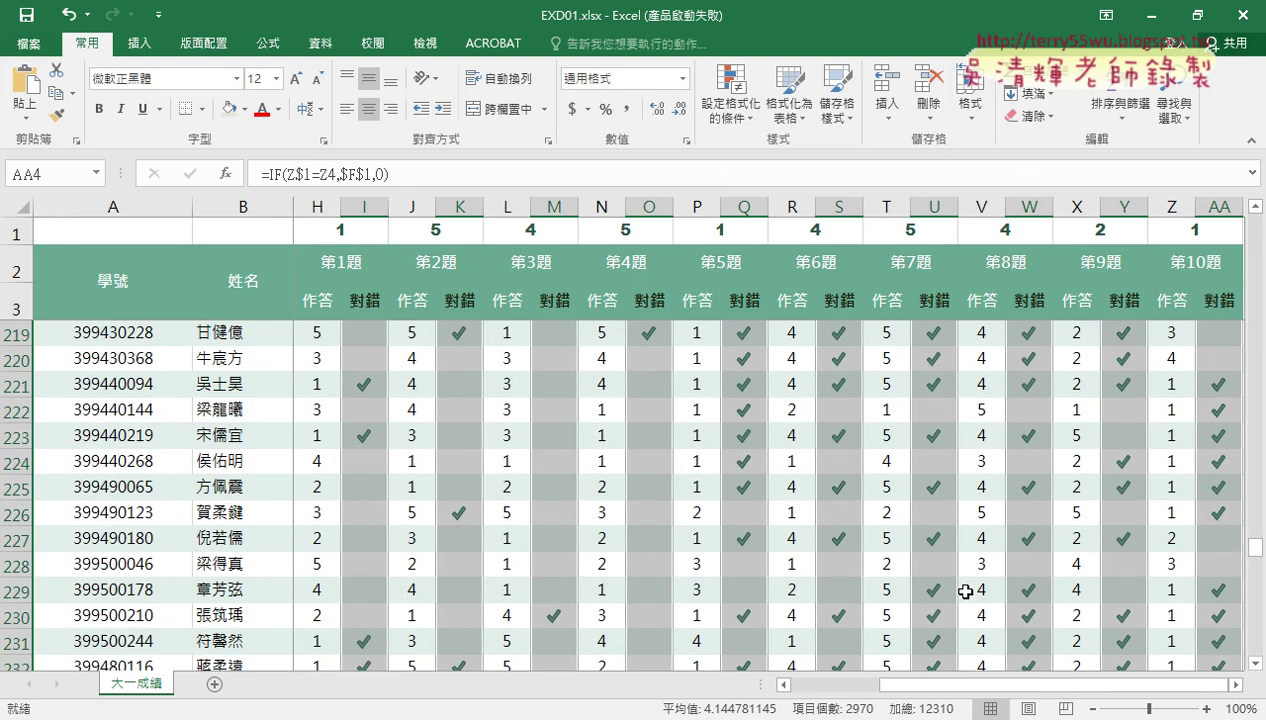
pyautogui.moveTo(1060, 684); pyautogui.dragTo(975, 684)
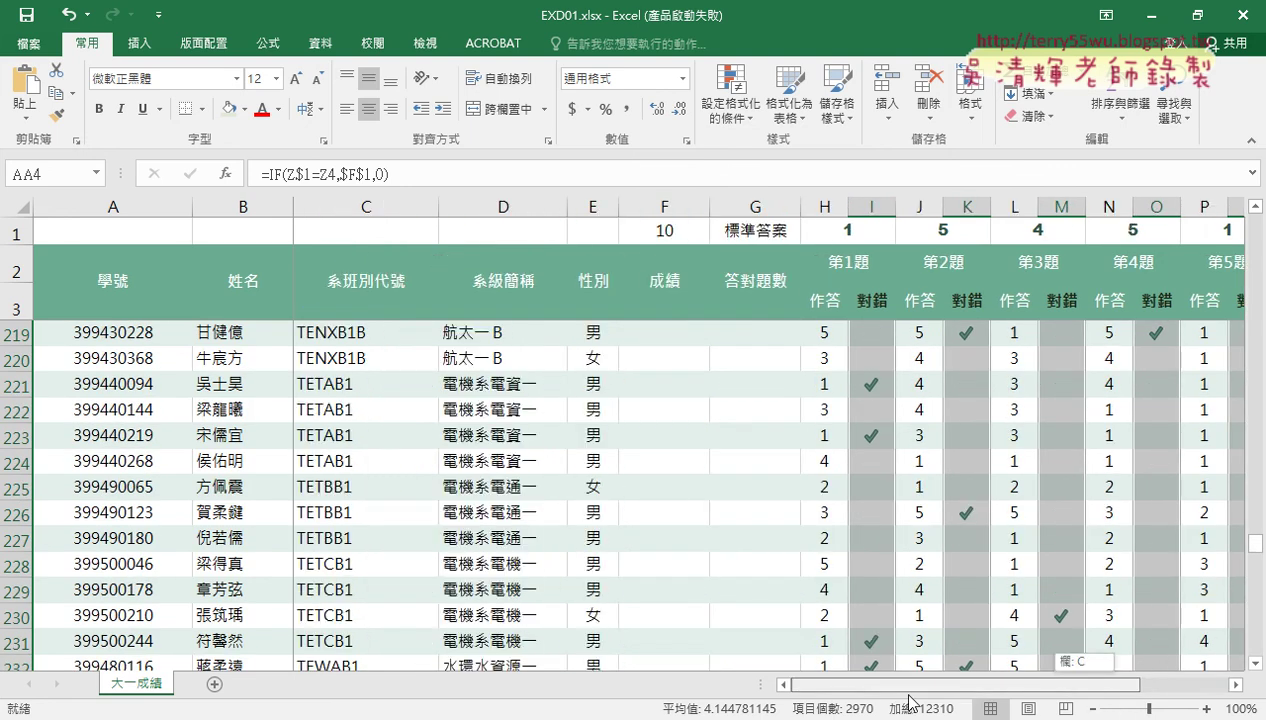
pyautogui.scroll(7, 845, 588)
pyautogui.scroll(10, 817, 480)
pyautogui.scroll(5, 817, 480)
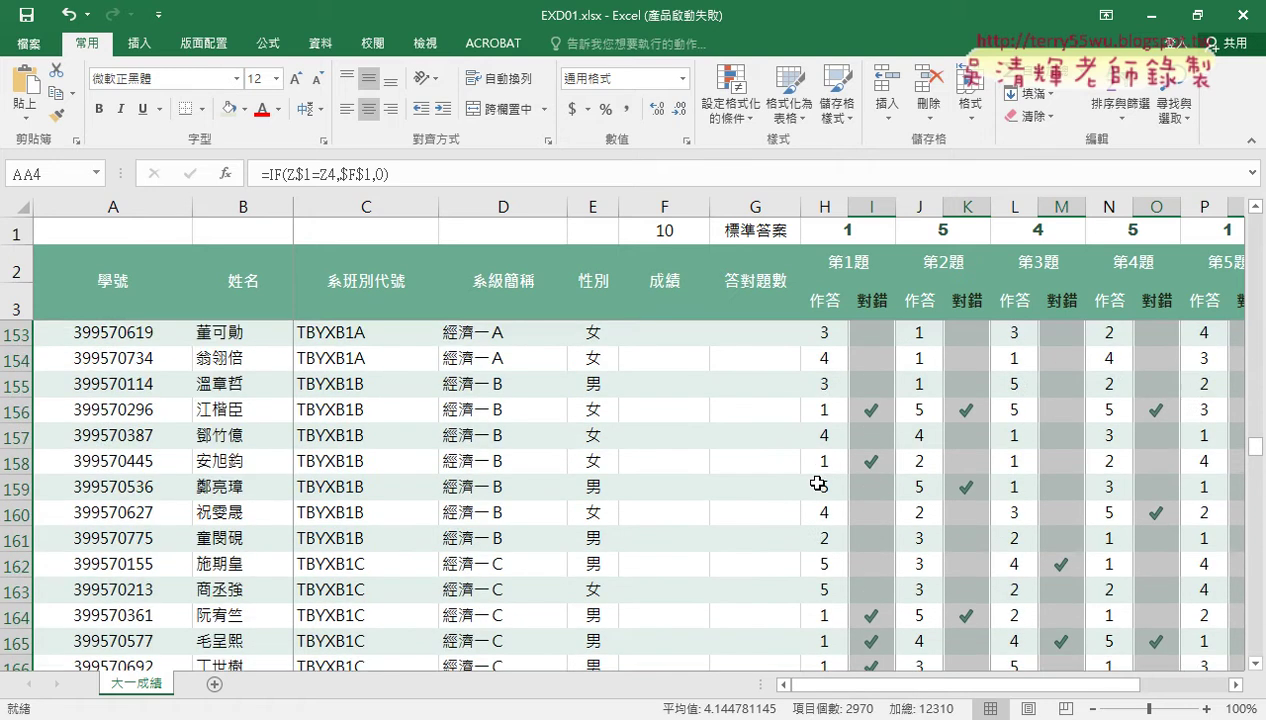
pyautogui.scroll(1, 817, 480)
pyautogui.moveTo(1256, 445); pyautogui.dragTo(1256, 225)
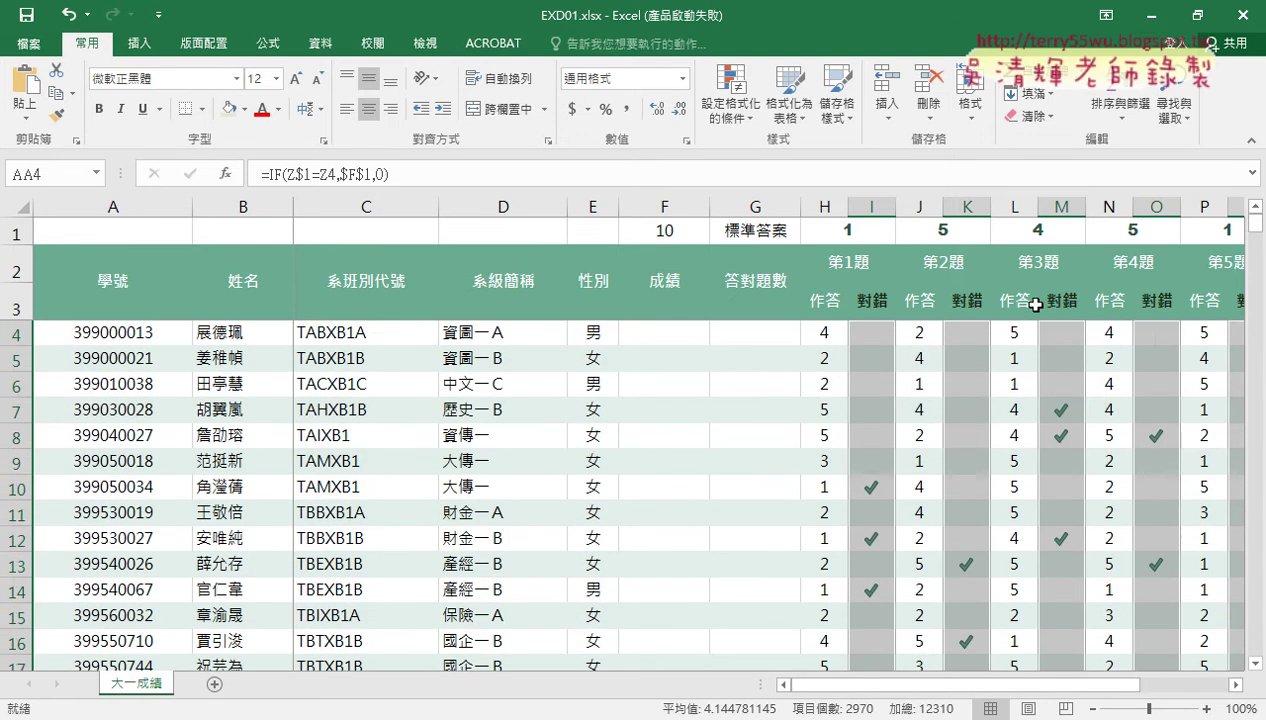
pyautogui.click(751, 339)
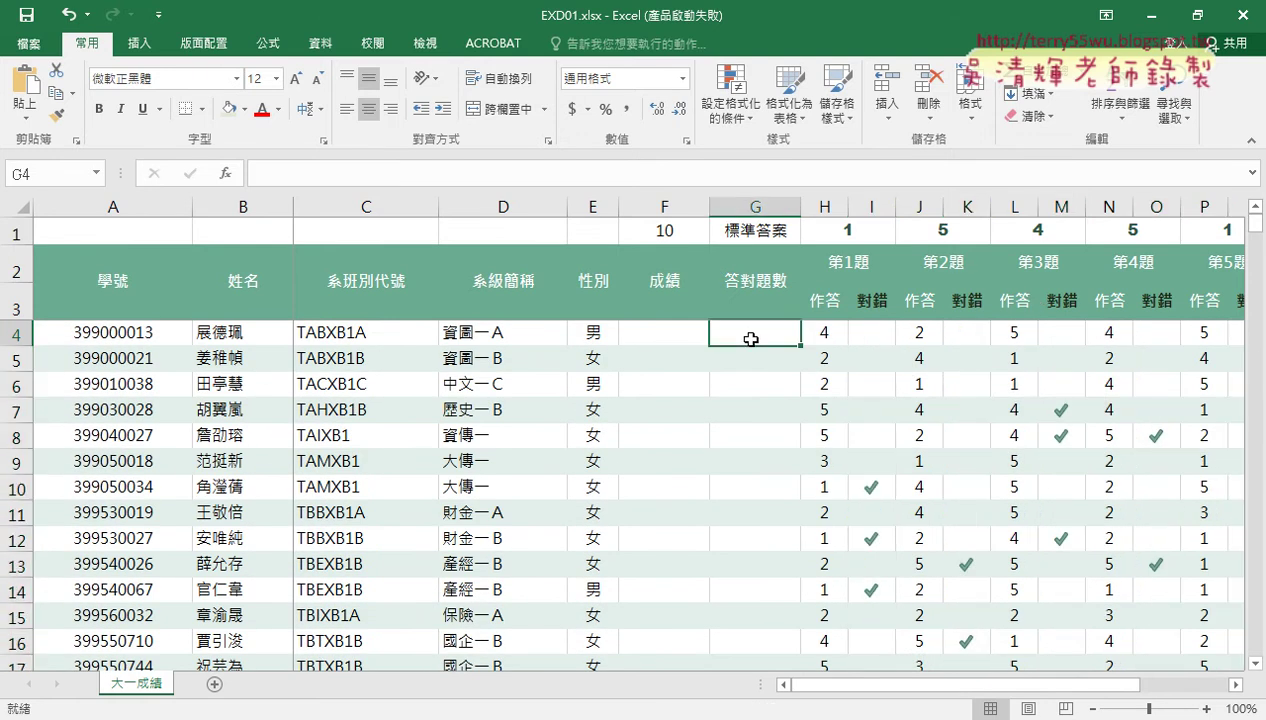
# Choose COUNTIF from the Statistical category for G4
pyautogui.click(229, 174)
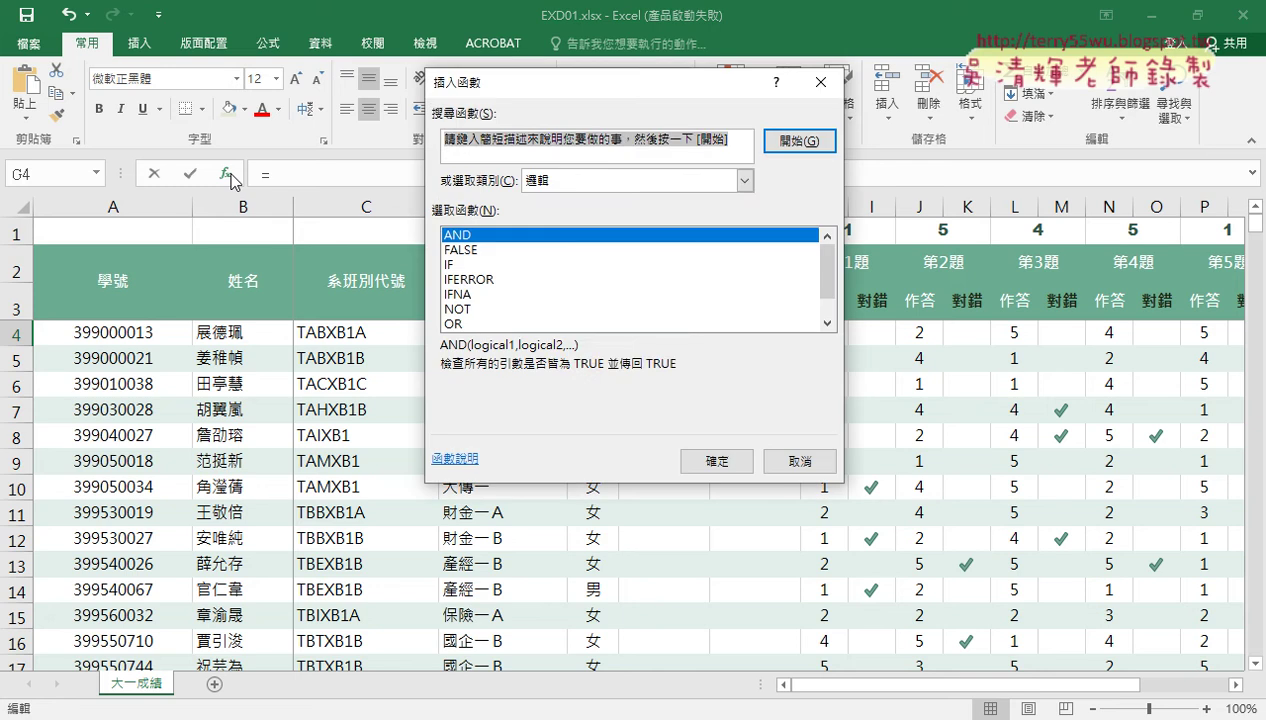
pyautogui.click(744, 180)
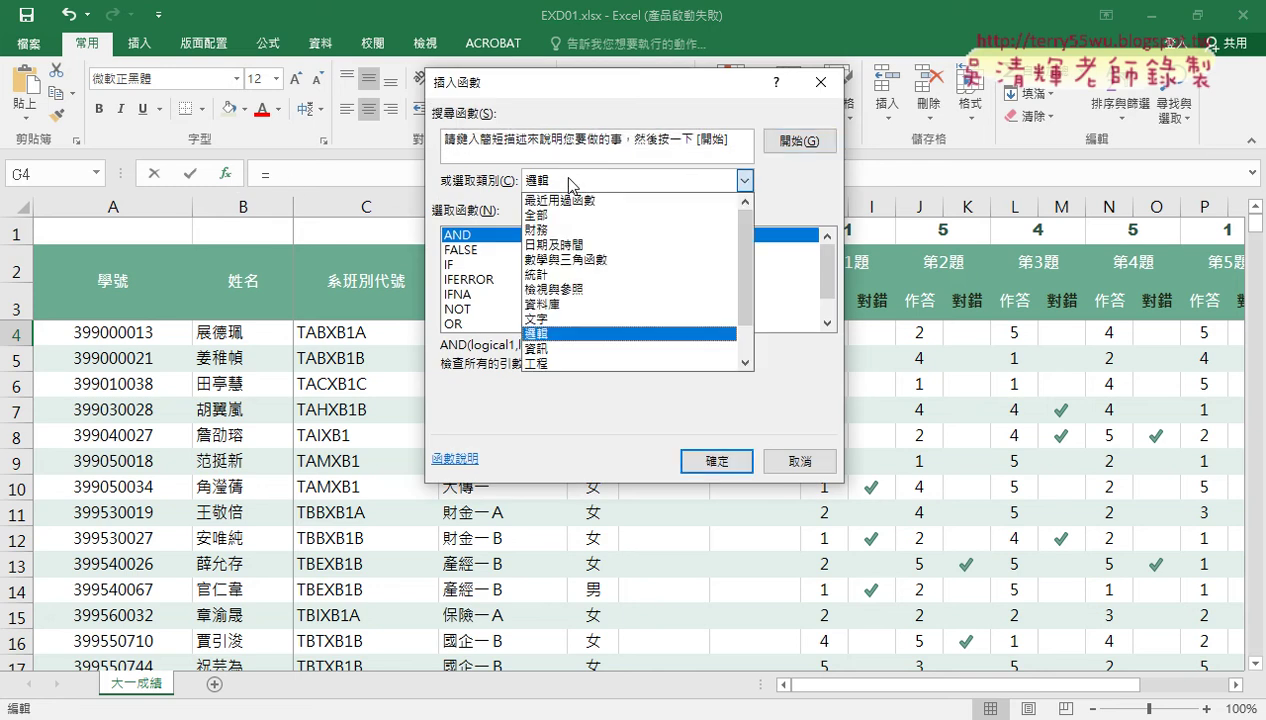
pyautogui.click(572, 276)
pyautogui.moveTo(826, 250); pyautogui.dragTo(822, 304)
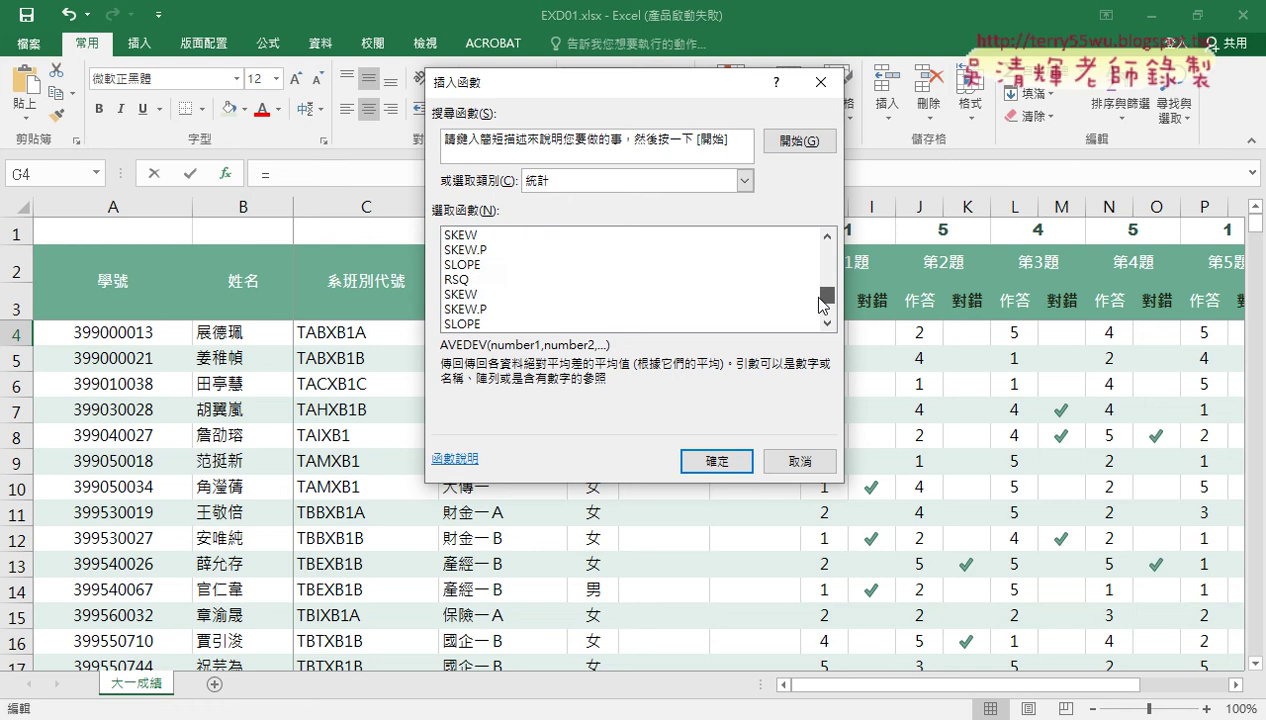
pyautogui.moveTo(822, 304); pyautogui.dragTo(827, 256)
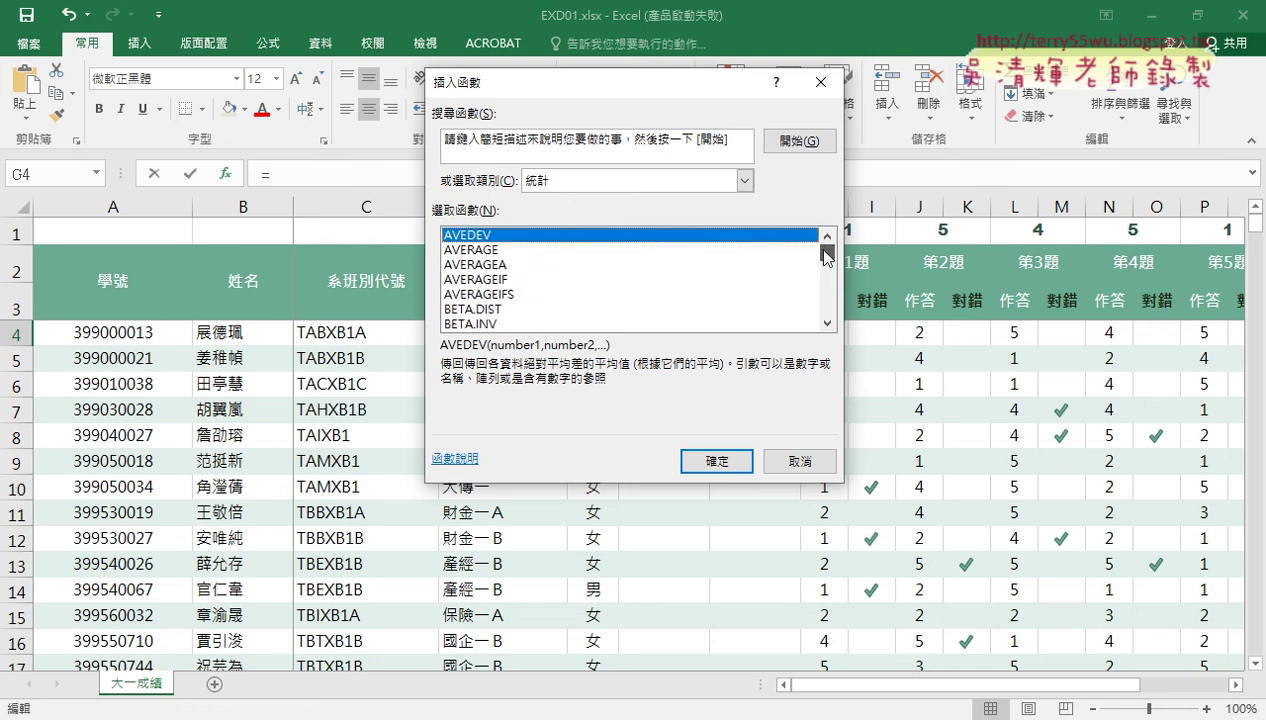
pyautogui.click(829, 304)
pyautogui.click(829, 305)
pyautogui.click(829, 306)
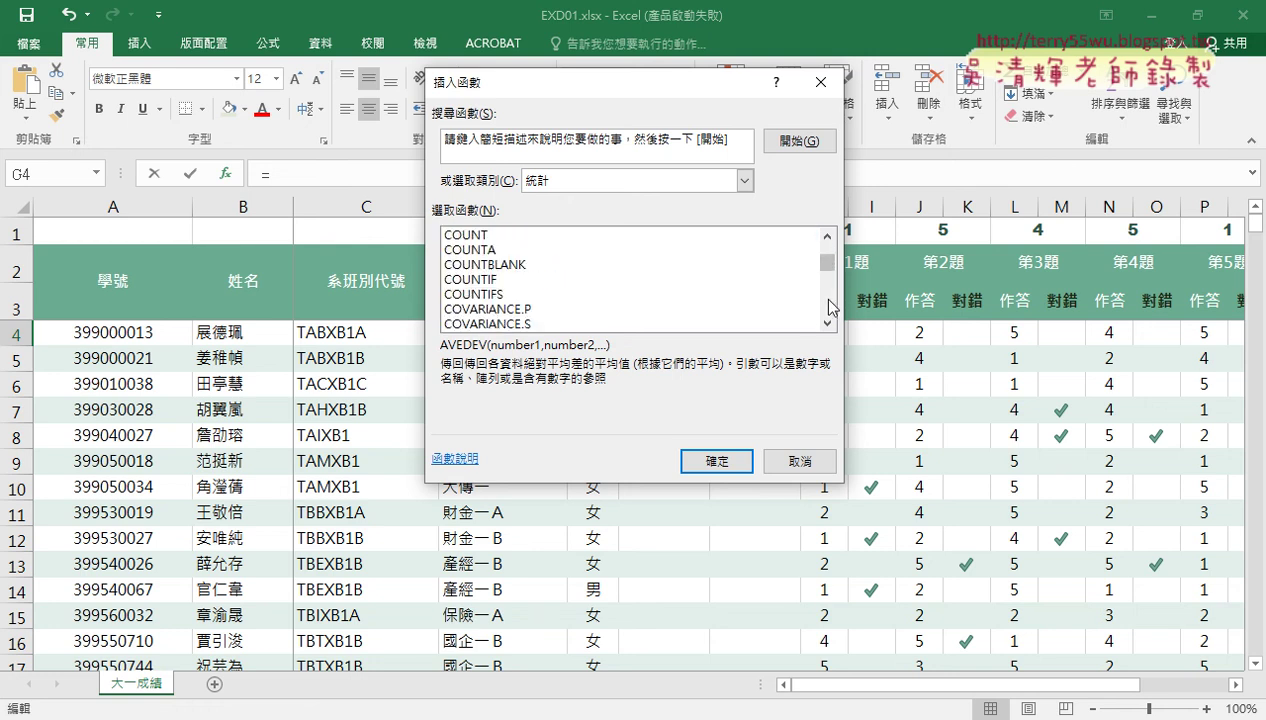
pyautogui.click(506, 281)
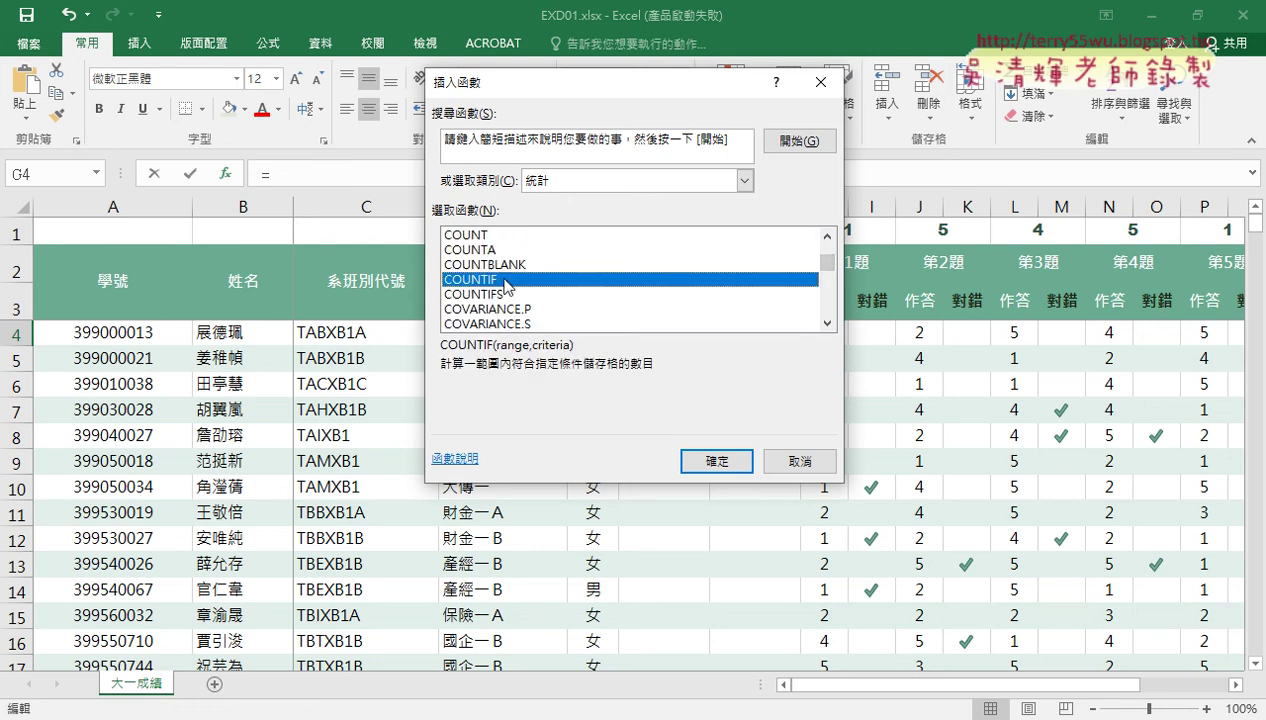
pyautogui.click(717, 460)
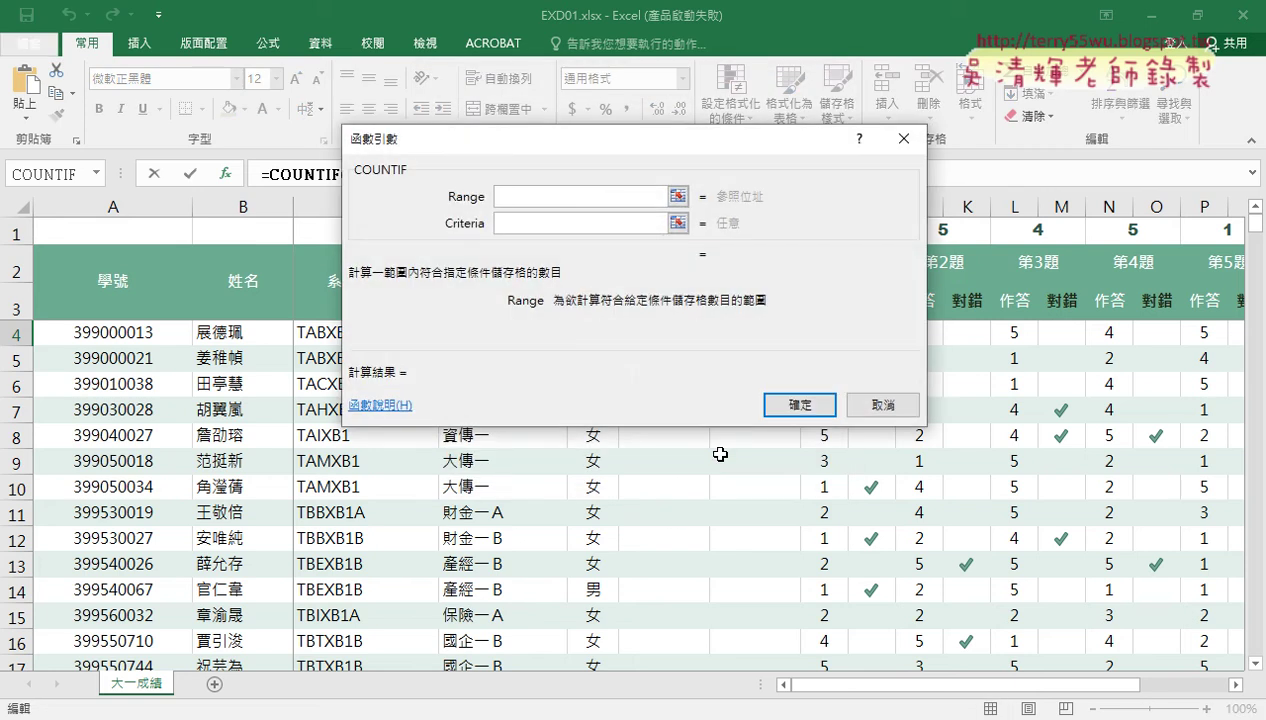
# Set COUNTIF's range to H4:AA4 and criteria to 10, giving 2 correct answers
pyautogui.moveTo(676, 151); pyautogui.dragTo(354, 347)
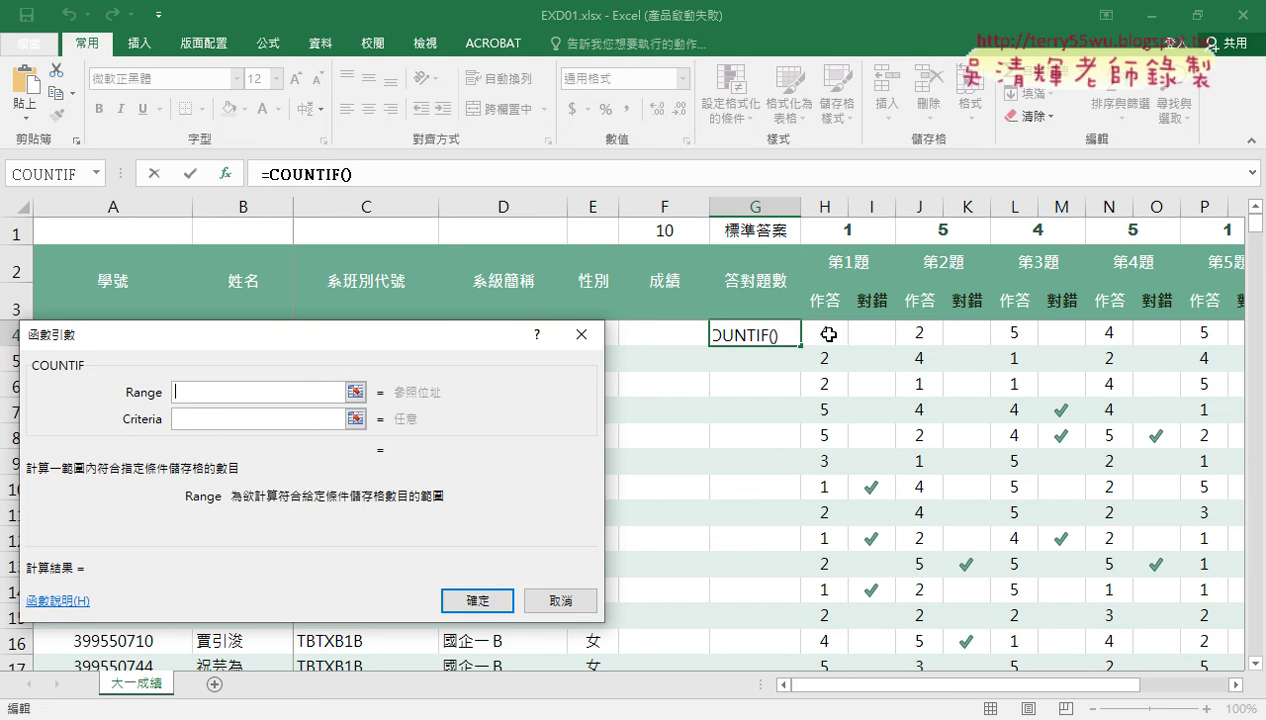
pyautogui.click(829, 334)
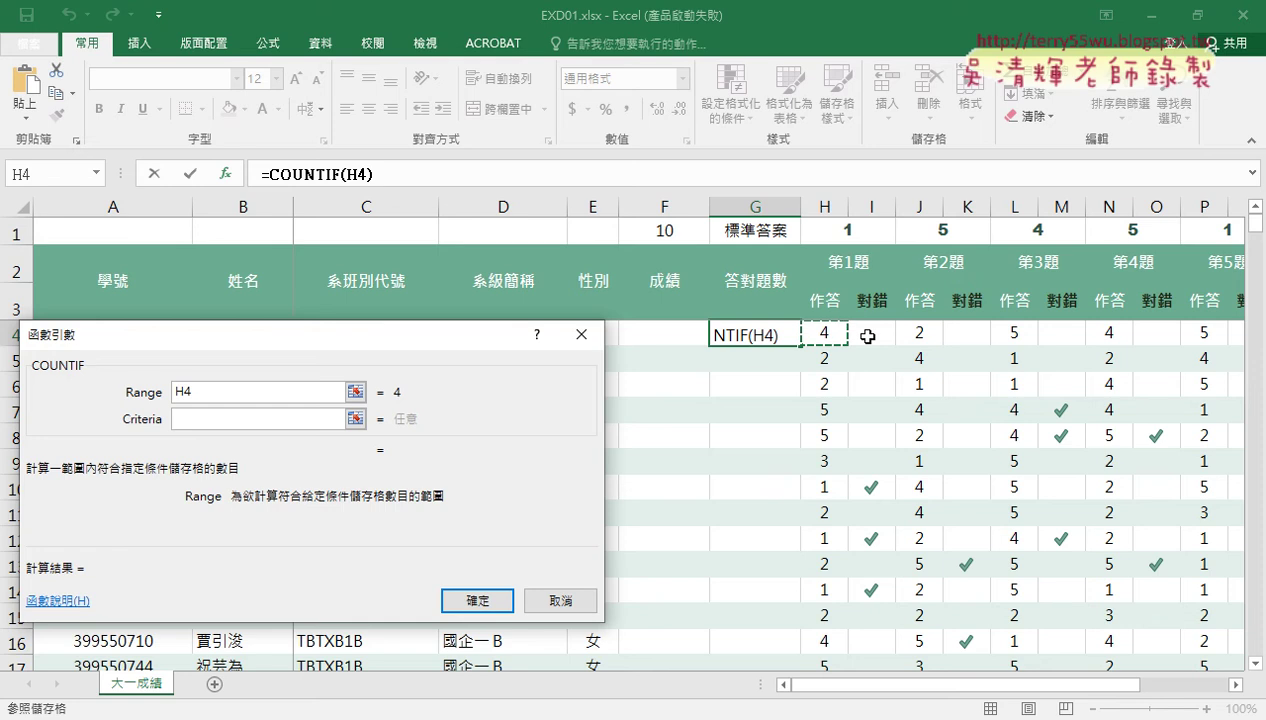
pyautogui.hotkey('ctrl', 'shift', 'Right')
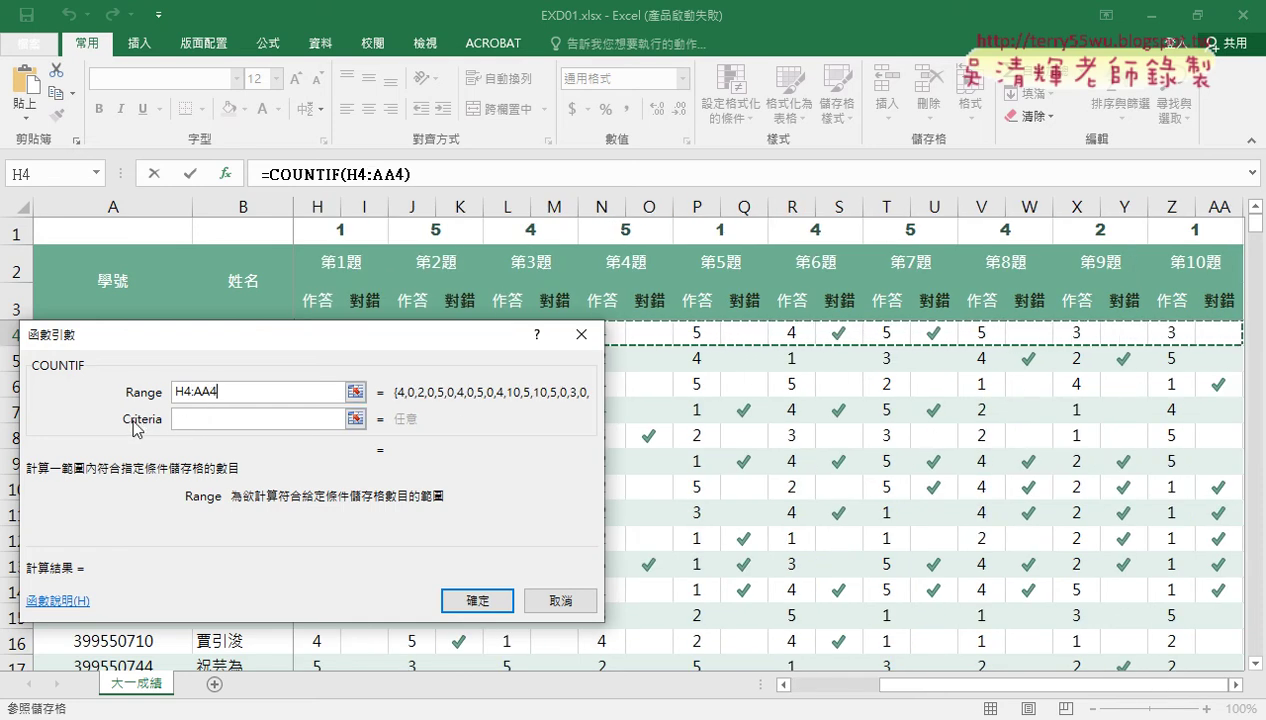
pyautogui.click(231, 419)
pyautogui.write('10')
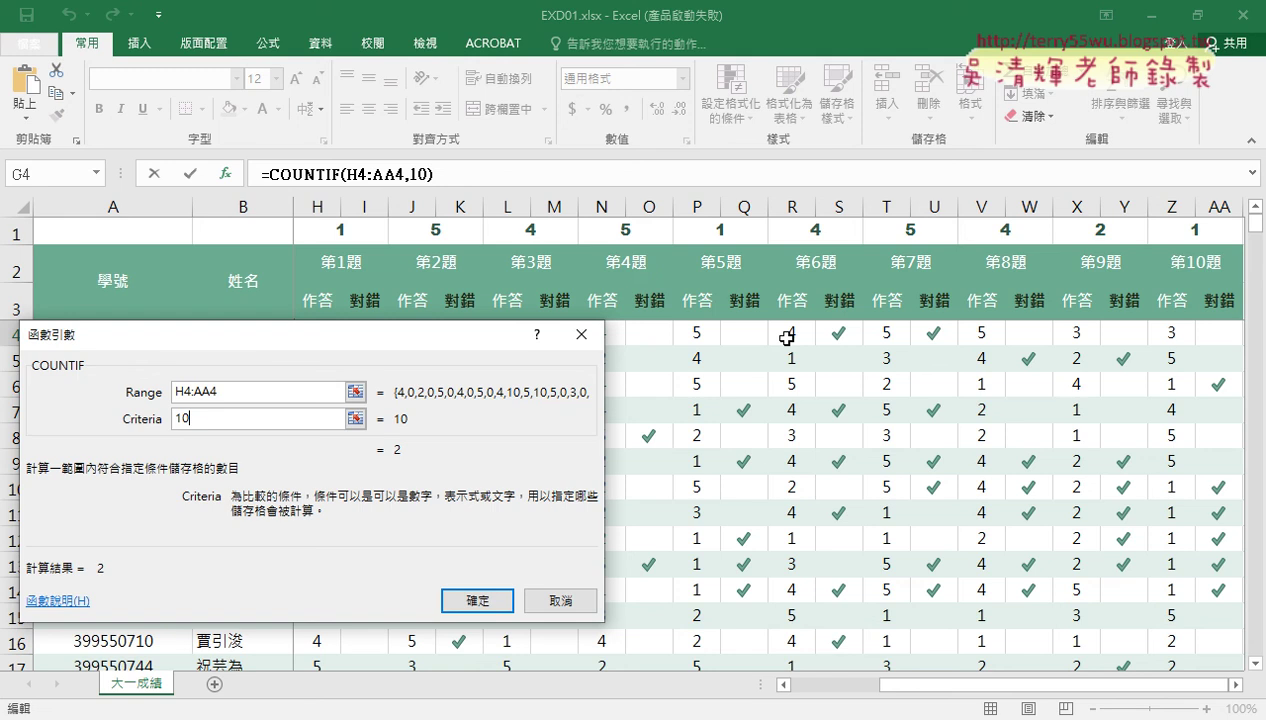
pyautogui.click(478, 602)
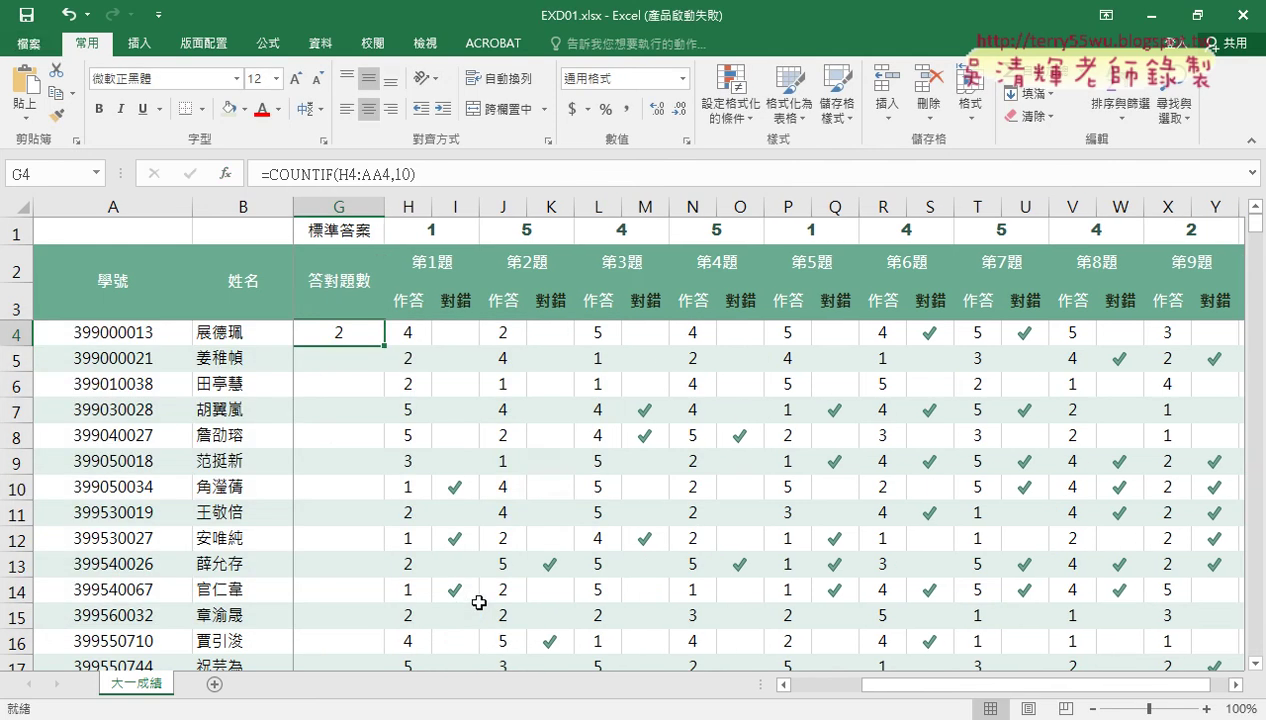
# Fill G4's =COUNTIF(H4:AA4,10) down to row 300 and scroll to check the counts
pyautogui.doubleClick(384, 345)
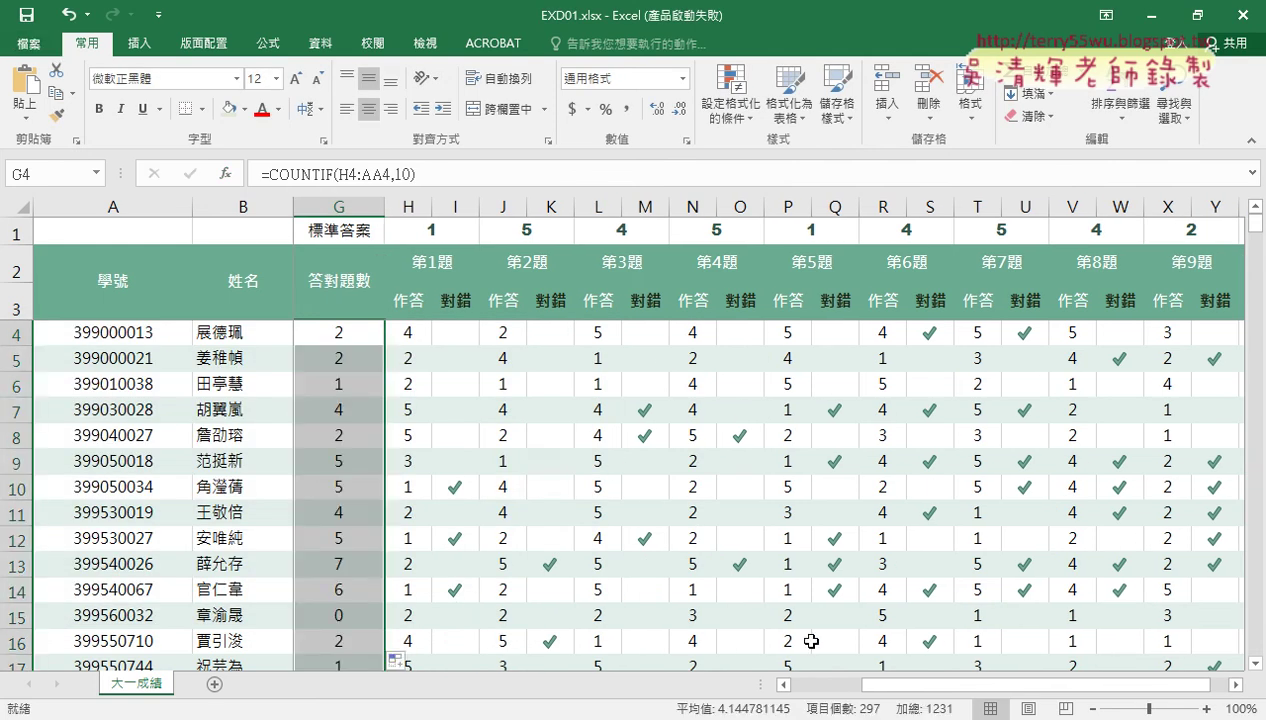
pyautogui.moveTo(899, 686); pyautogui.dragTo(827, 690)
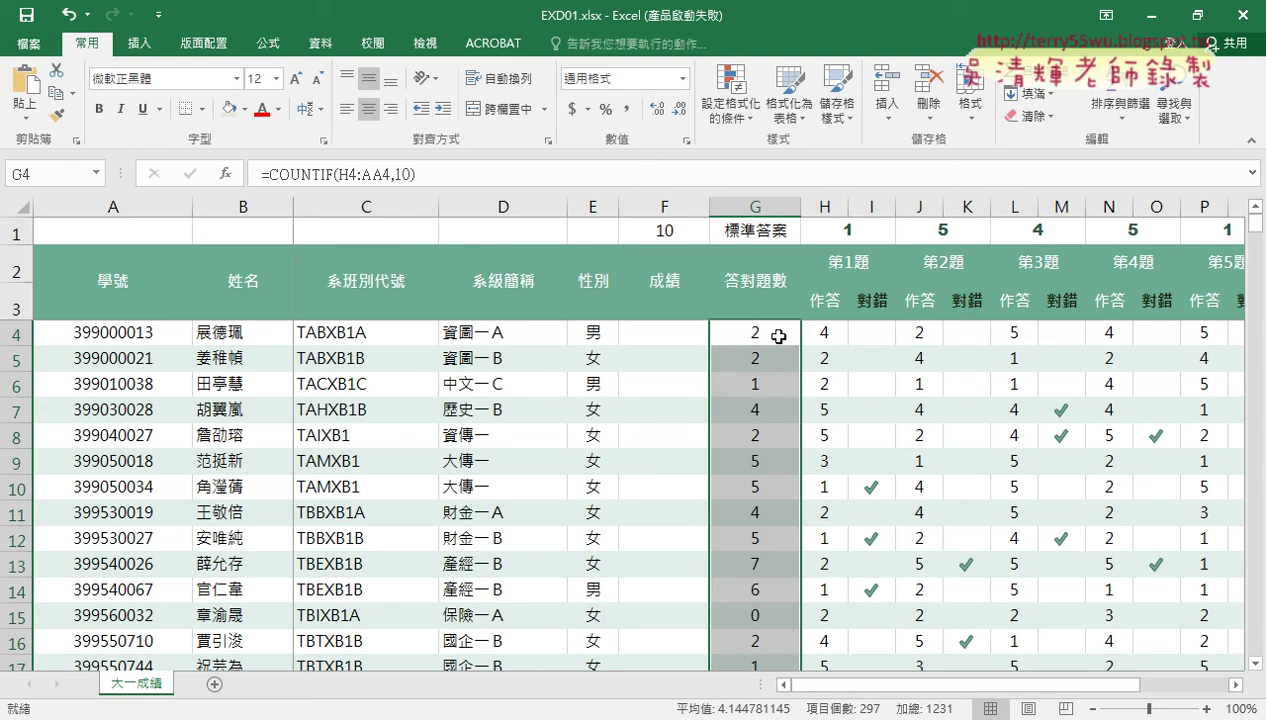
pyautogui.scroll(-3, 778, 564)
pyautogui.scroll(-5, 778, 564)
pyautogui.scroll(-3, 778, 564)
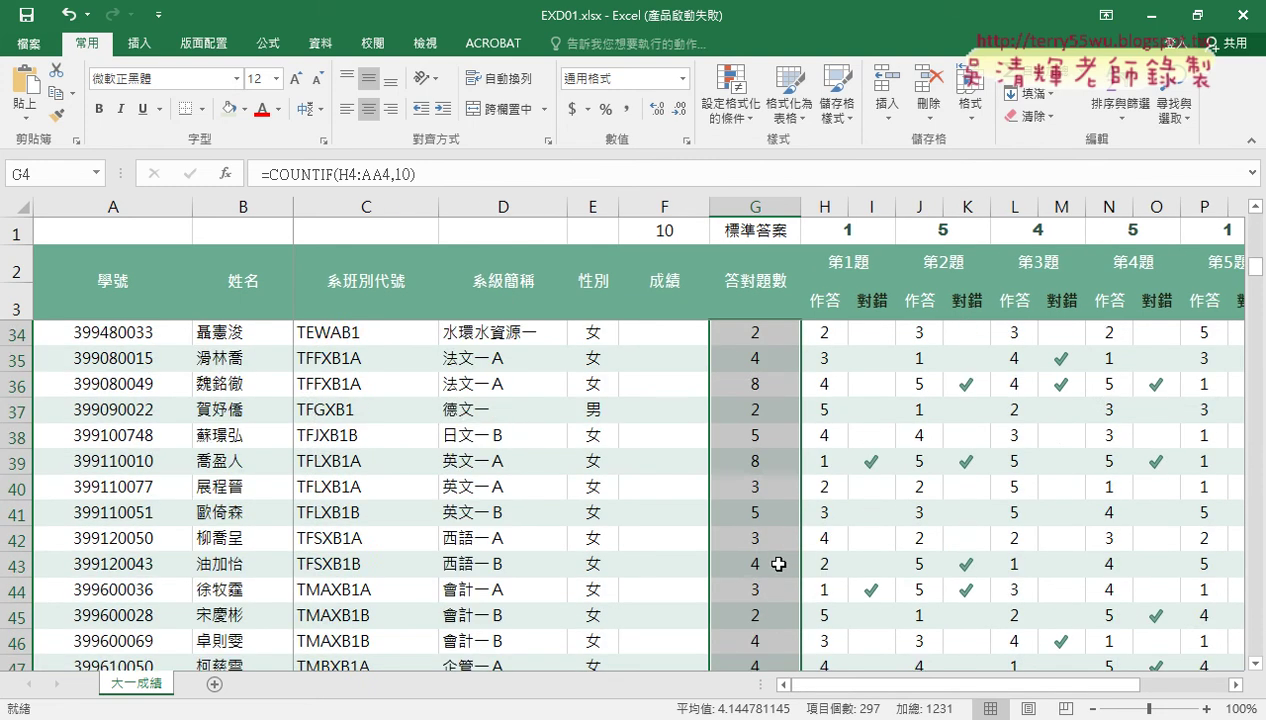
pyautogui.scroll(-2, 778, 564)
pyautogui.scroll(10, 778, 564)
pyautogui.scroll(3, 778, 564)
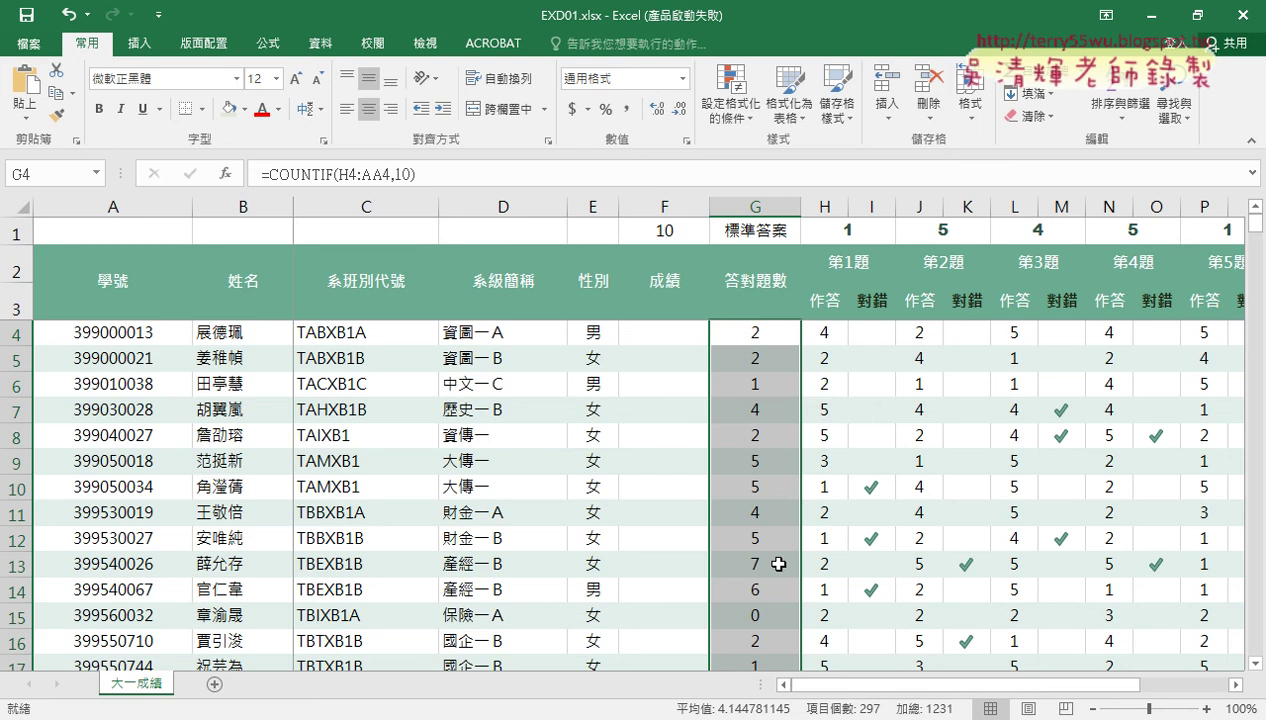
# Enter the score formula =G4*10 in F4
pyautogui.click(664, 332)
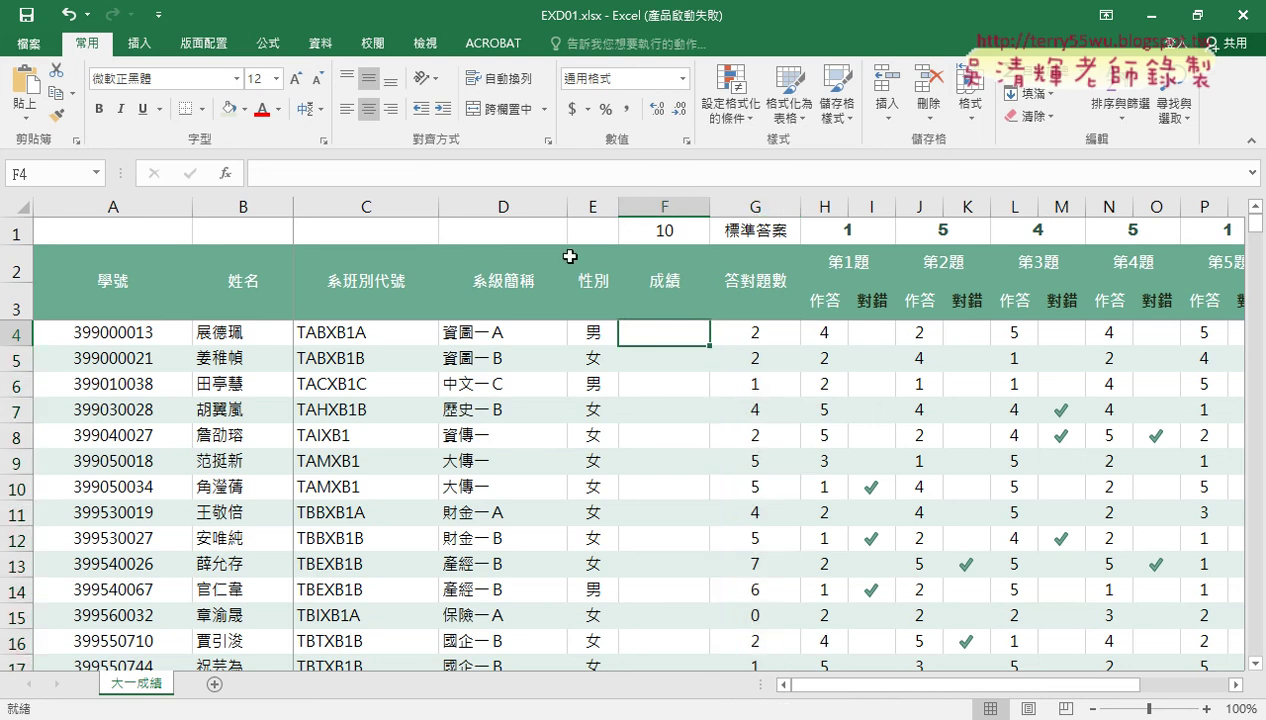
pyautogui.write('=')
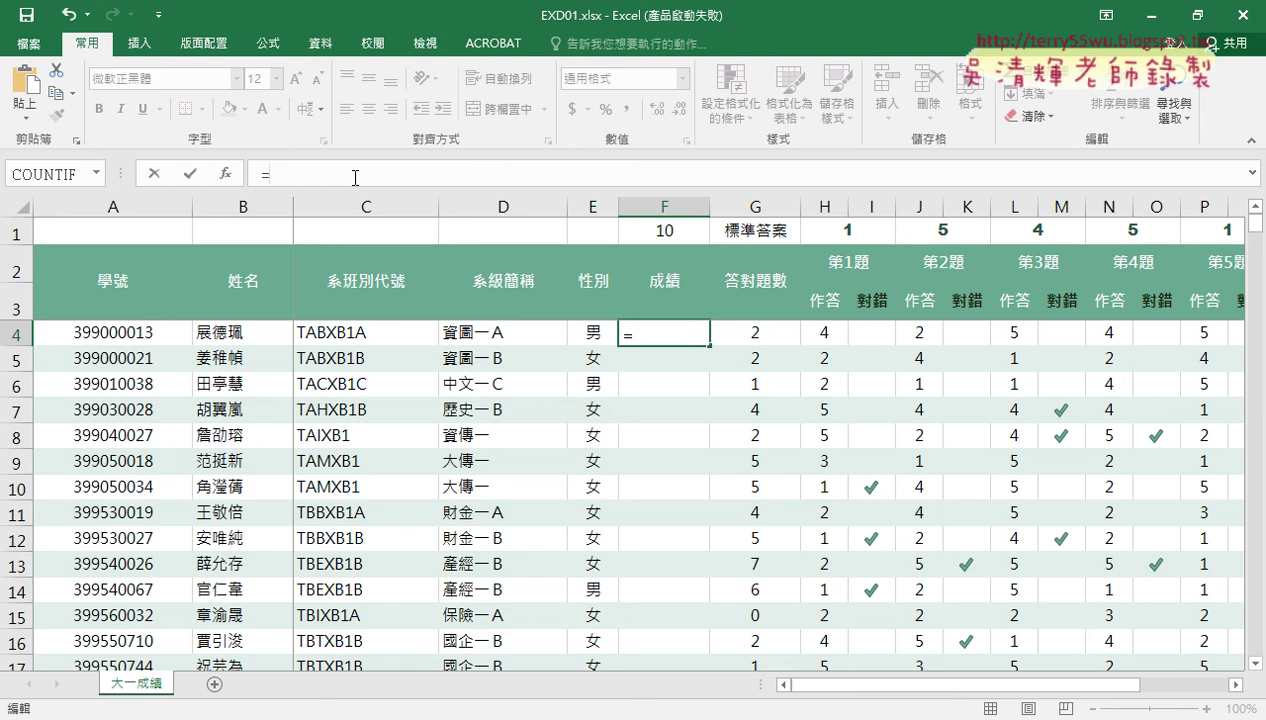
pyautogui.click(748, 336)
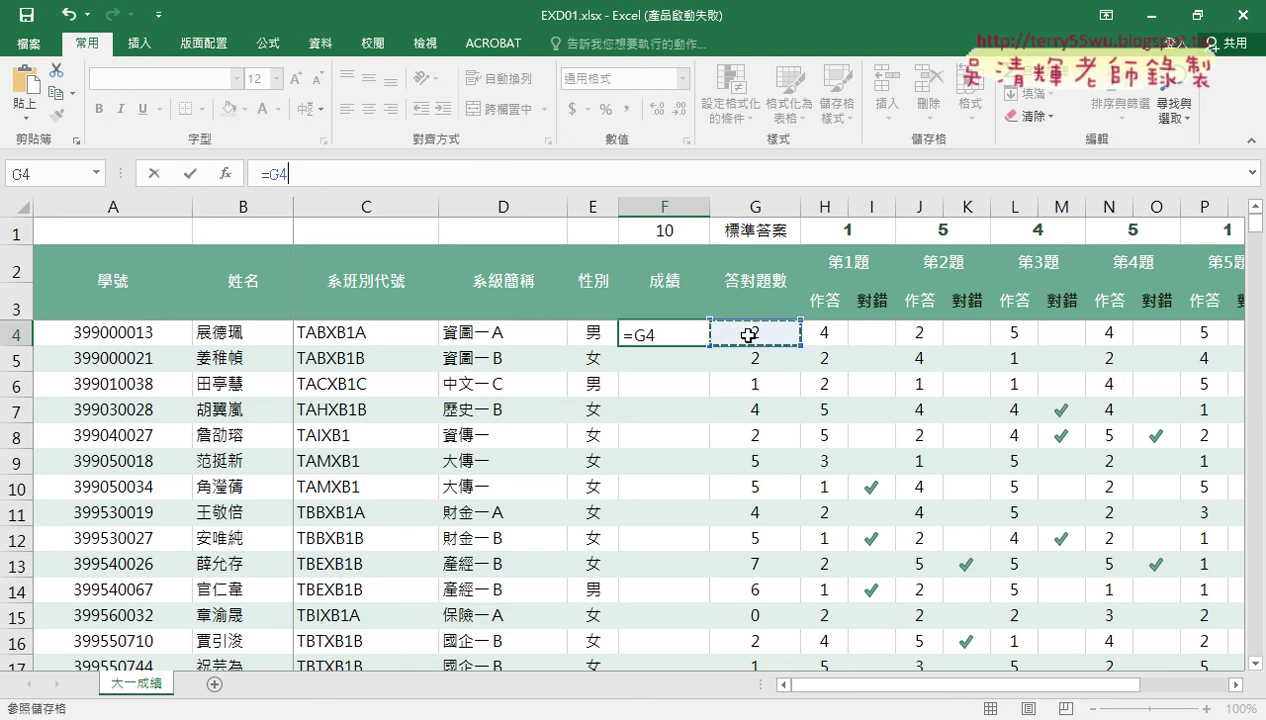
pyautogui.write('*')
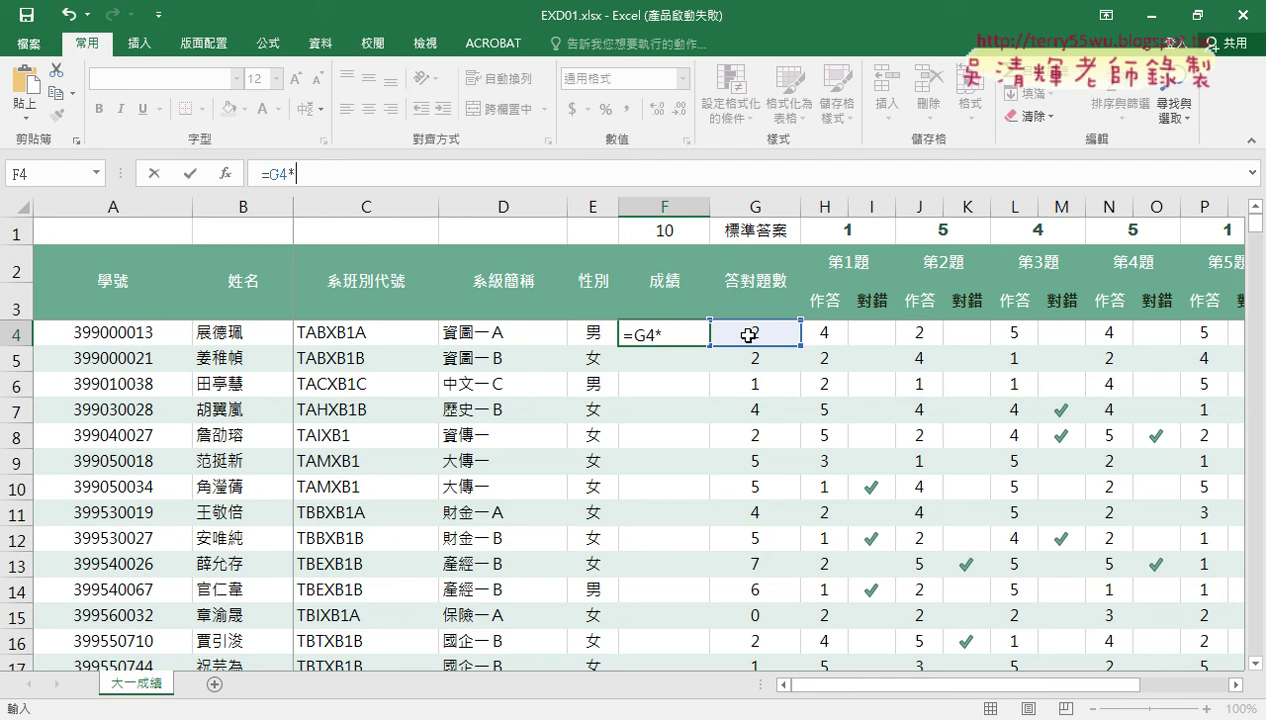
pyautogui.write('10')
pyautogui.click(190, 173)
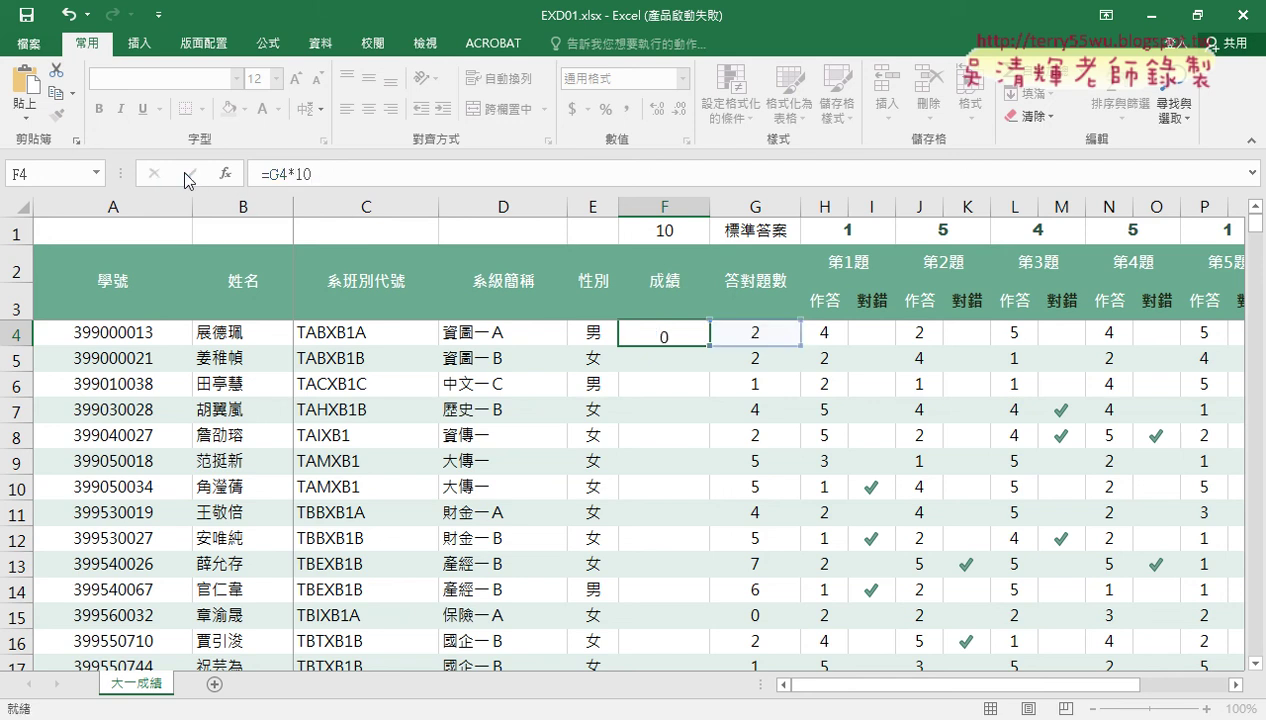
# Copy F4's score formula down column F and scroll to check the results
pyautogui.doubleClick(709, 347)
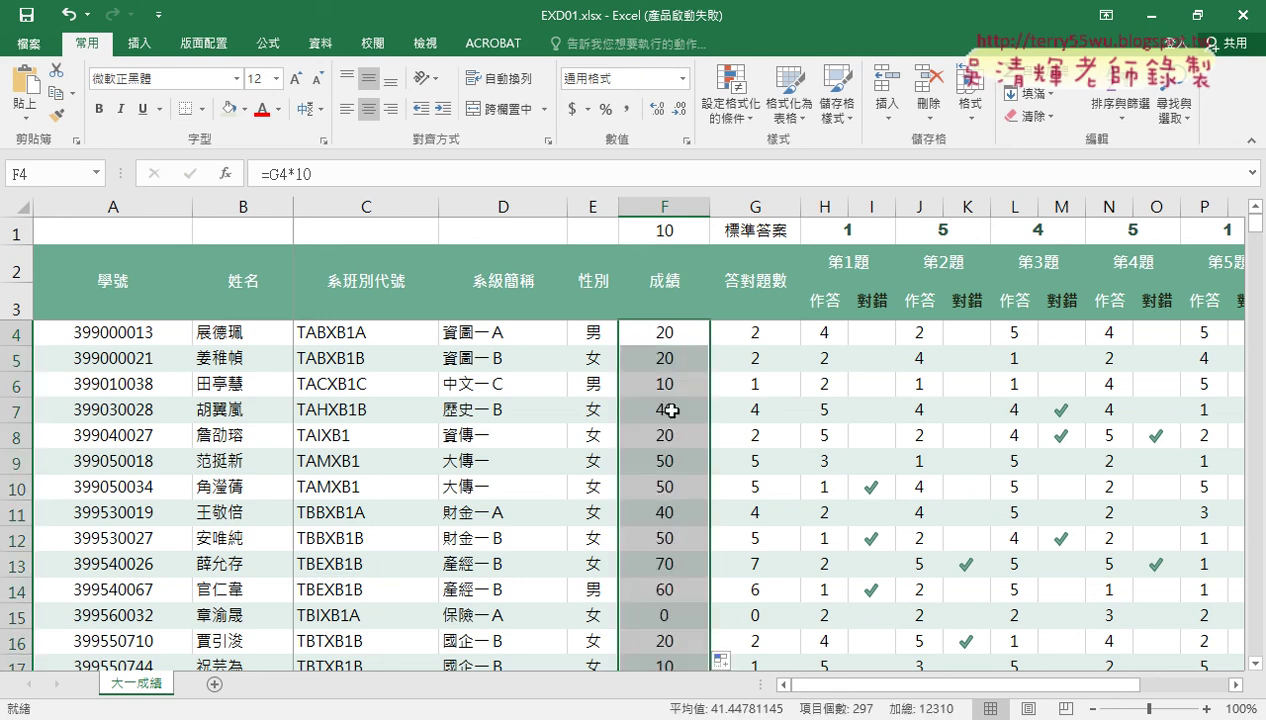
pyautogui.scroll(-2, 666, 468)
pyautogui.scroll(-4, 672, 473)
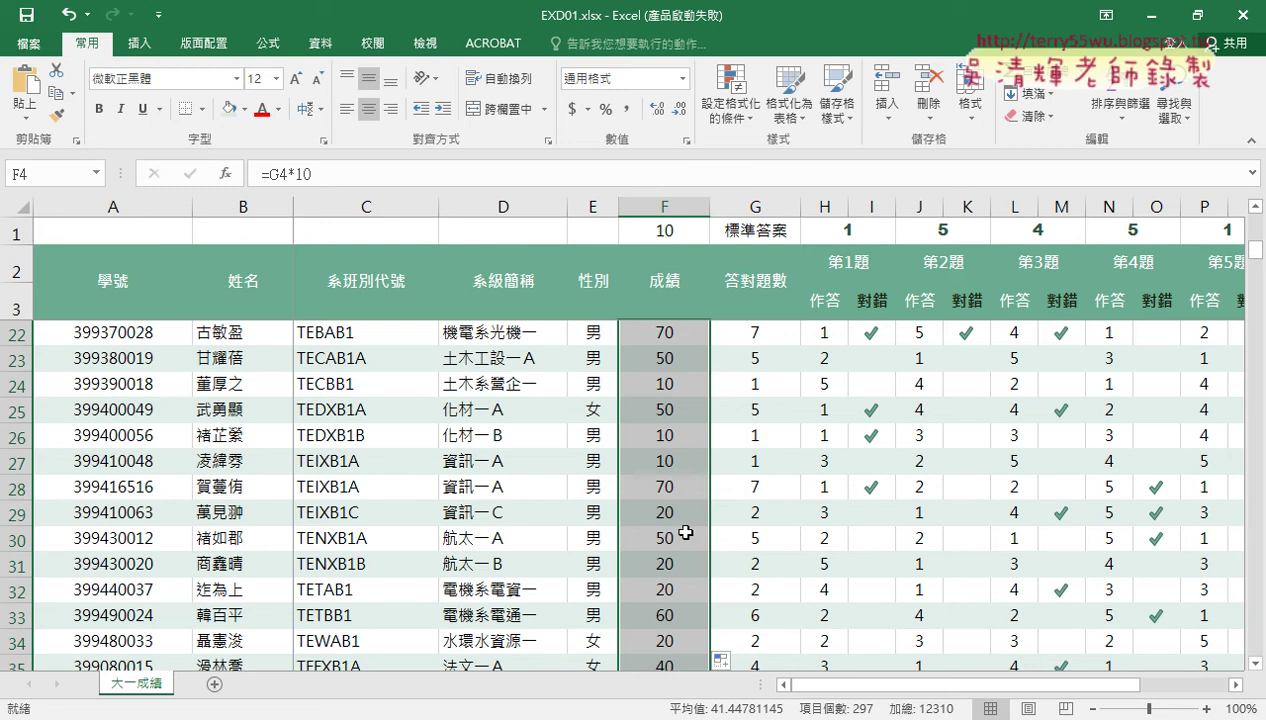
pyautogui.scroll(-4, 676, 515)
pyautogui.scroll(-2, 684, 530)
pyautogui.scroll(3, 686, 535)
pyautogui.scroll(9, 686, 535)
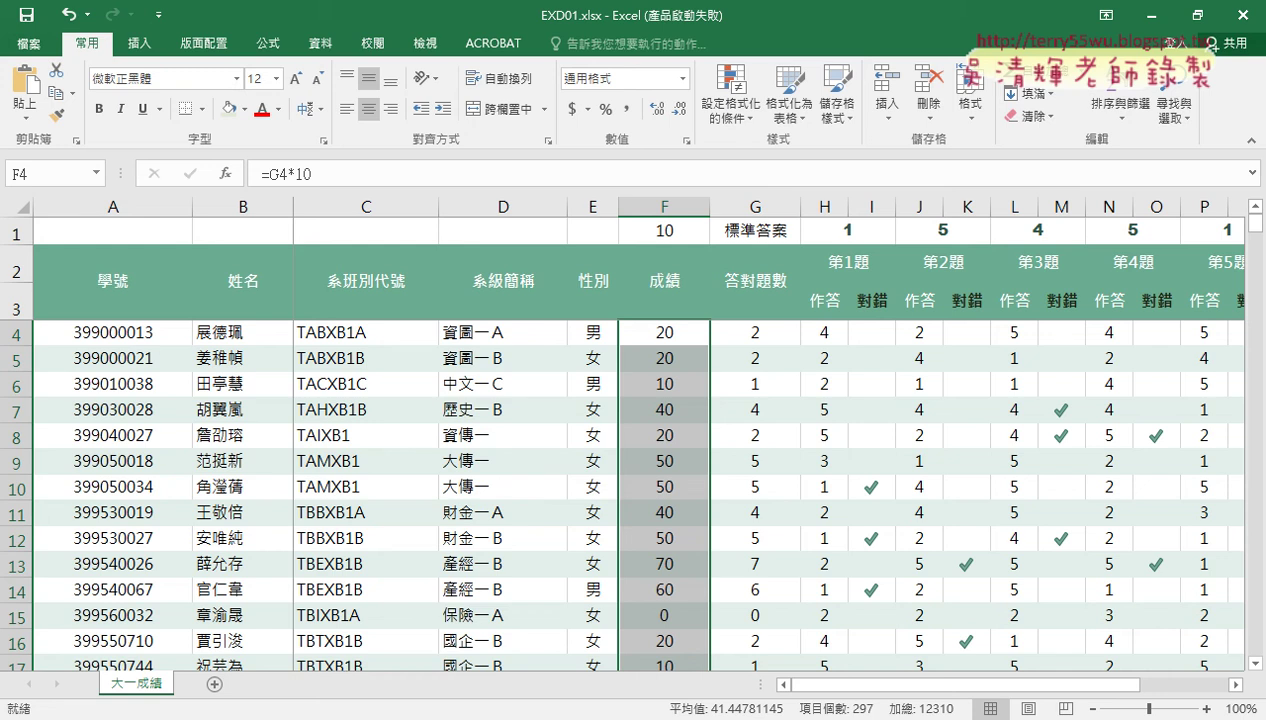
pyautogui.click(221, 700)
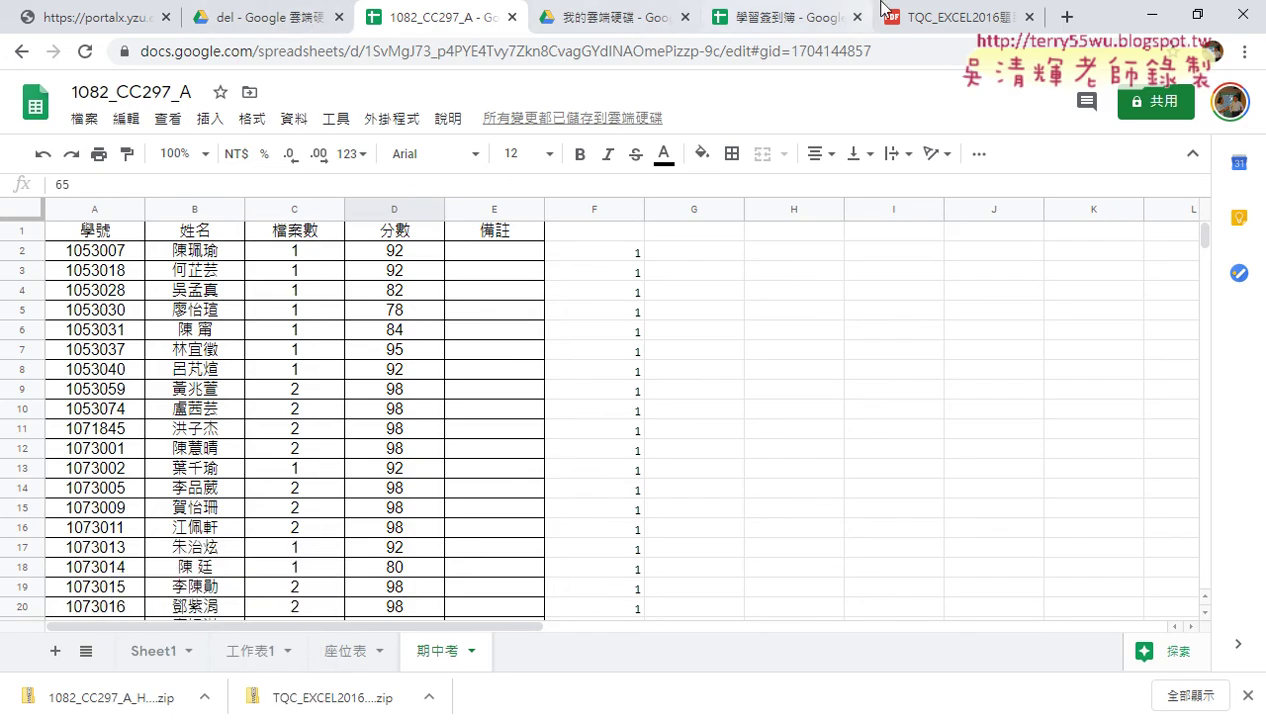
# Read exam items 3–5 in TQC_EXCEL2016題目.pdf, then minimize Chrome
pyautogui.click(960, 17)
pyautogui.scroll(-2, 609, 350)
pyautogui.scroll(-4, 620, 400)
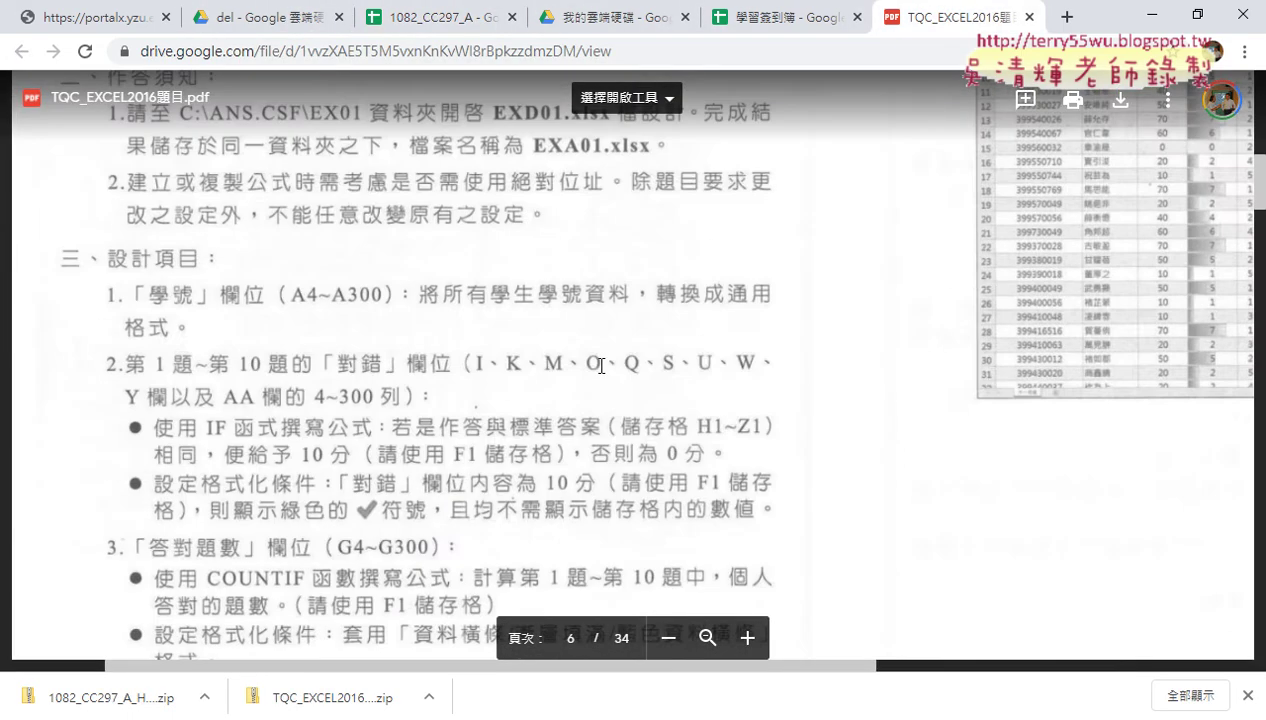
pyautogui.scroll(-3, 640, 480)
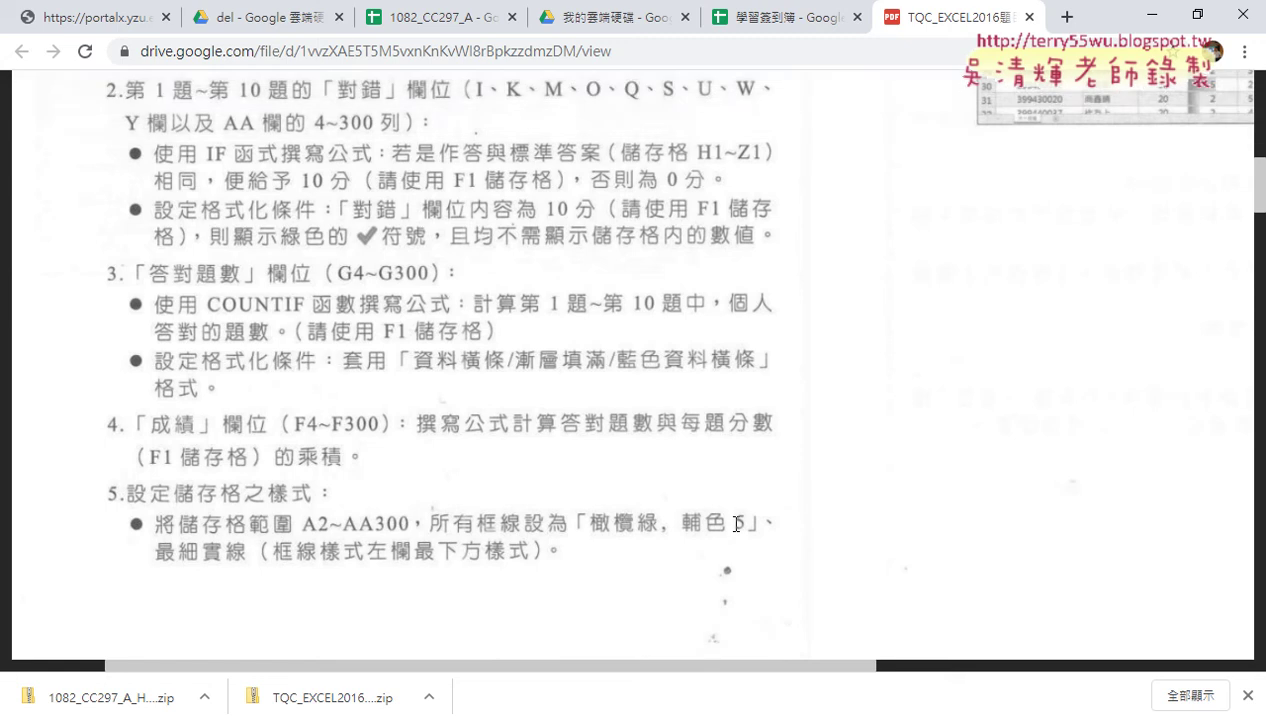
pyautogui.click(1143, 19)
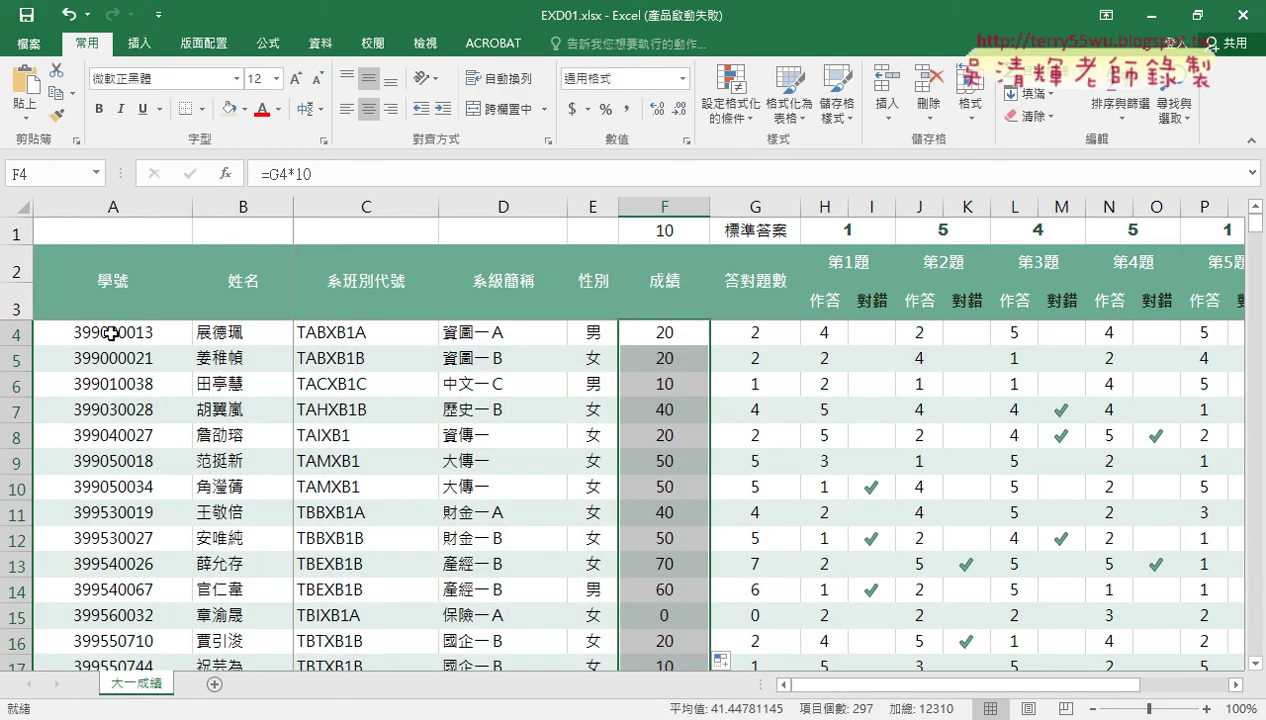
# Select the table range A2:AA300
pyautogui.click(58, 256)
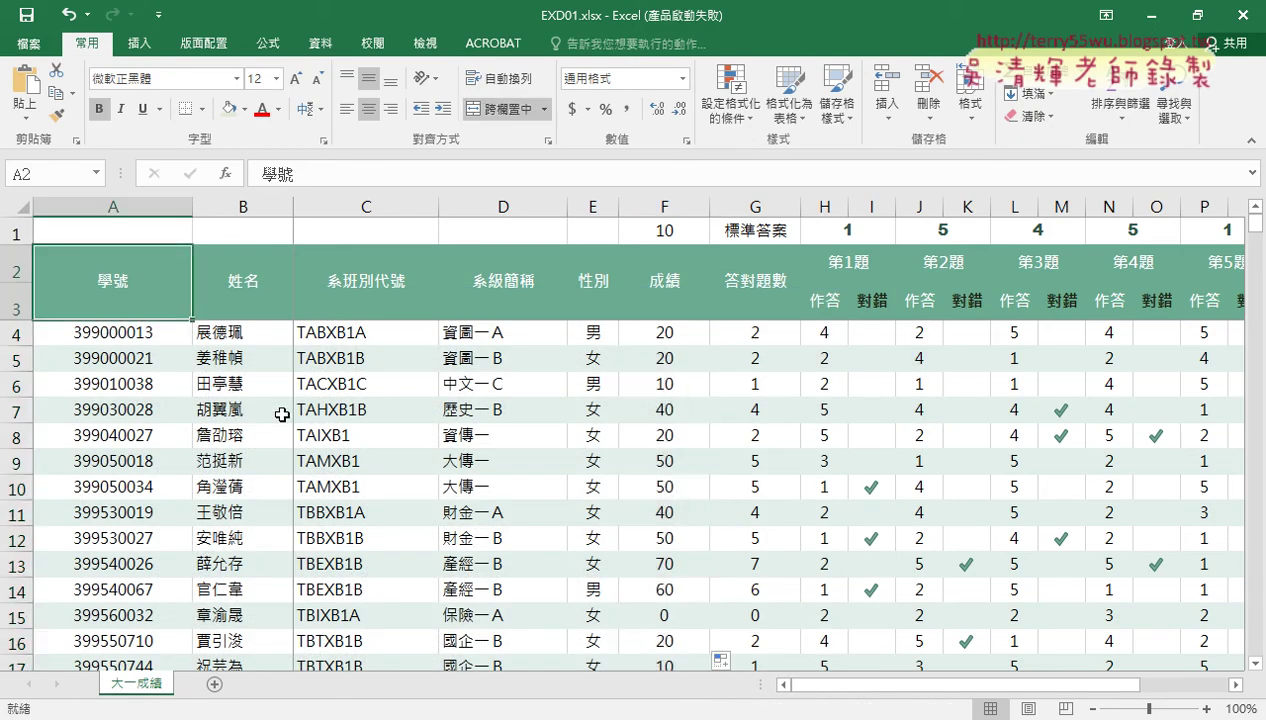
pyautogui.hotkey('shift', 'Right')
pyautogui.hotkey('shift', 'Right')
pyautogui.hotkey('shift', 'Right')
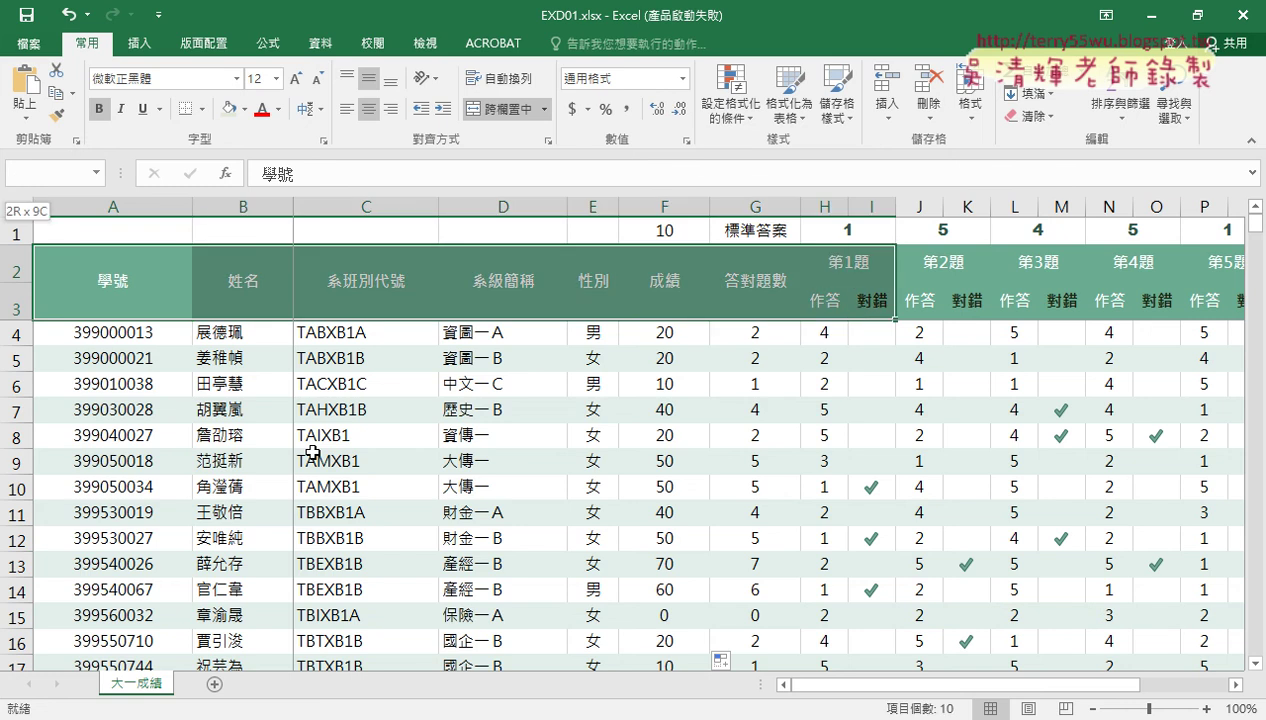
pyautogui.click(105, 281)
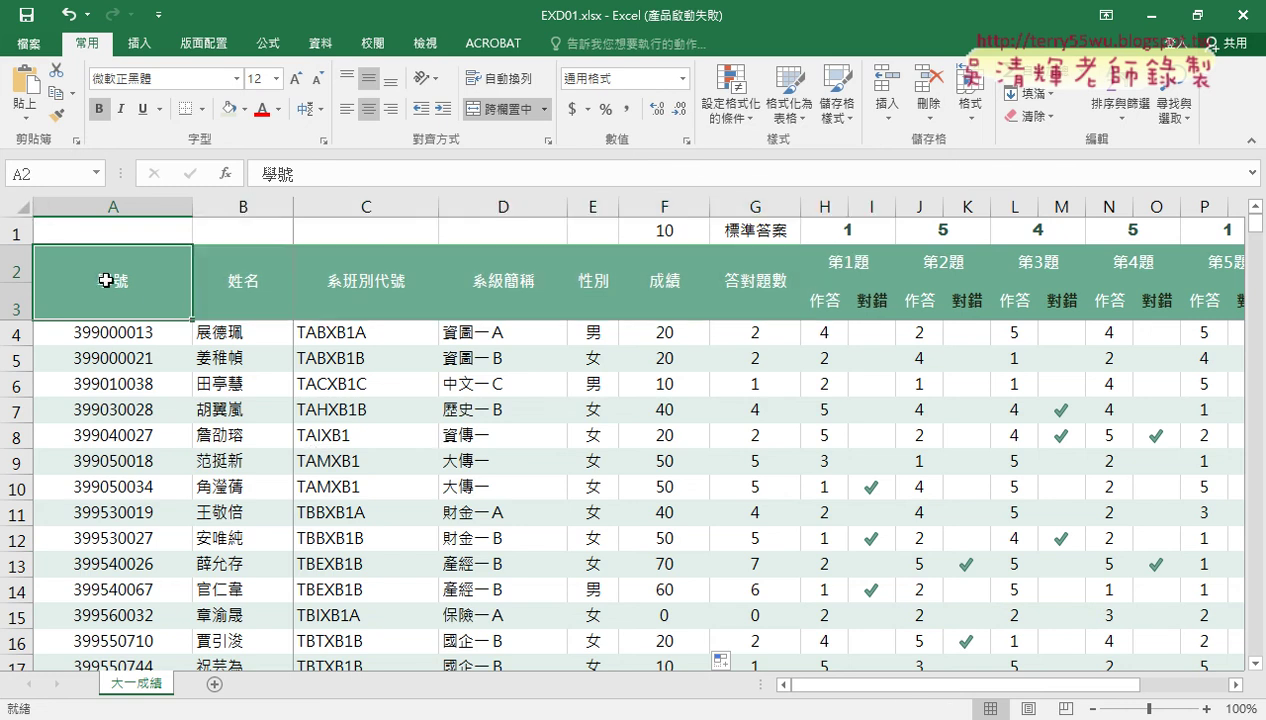
pyautogui.moveTo(846, 688); pyautogui.dragTo(987, 692)
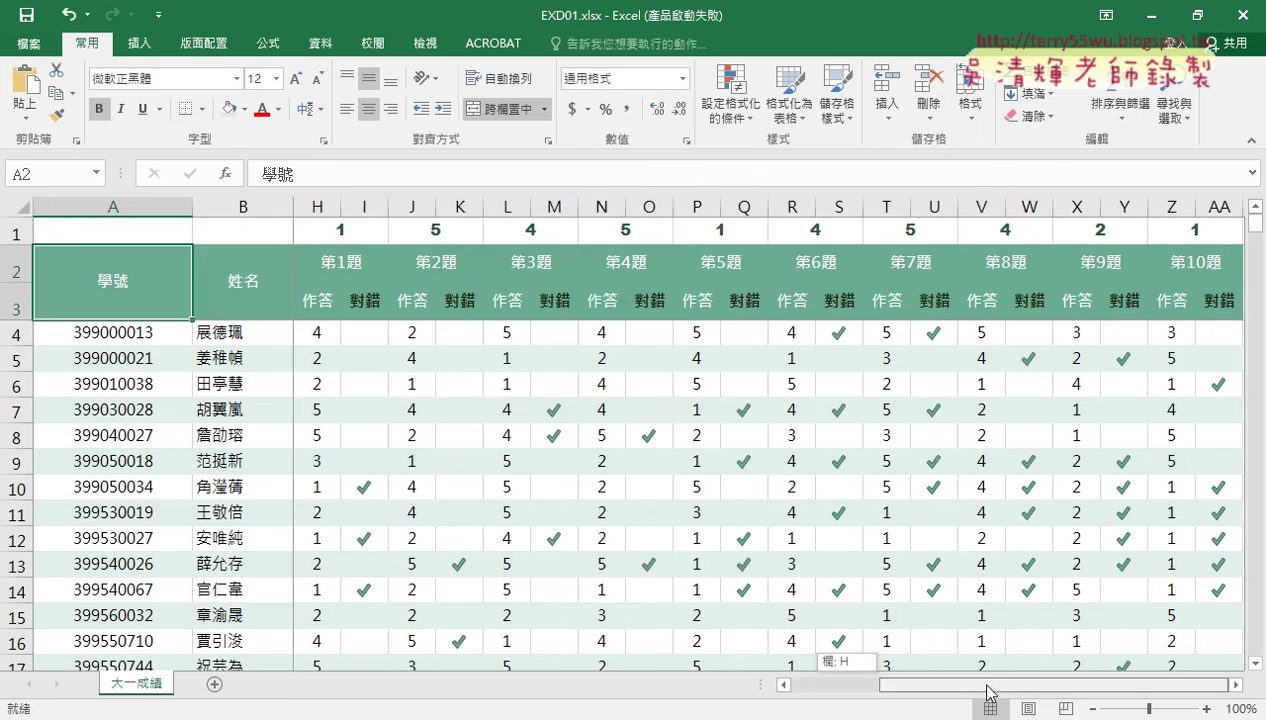
pyautogui.keyDown('shift'); pyautogui.click(1216, 263); pyautogui.keyUp('shift')
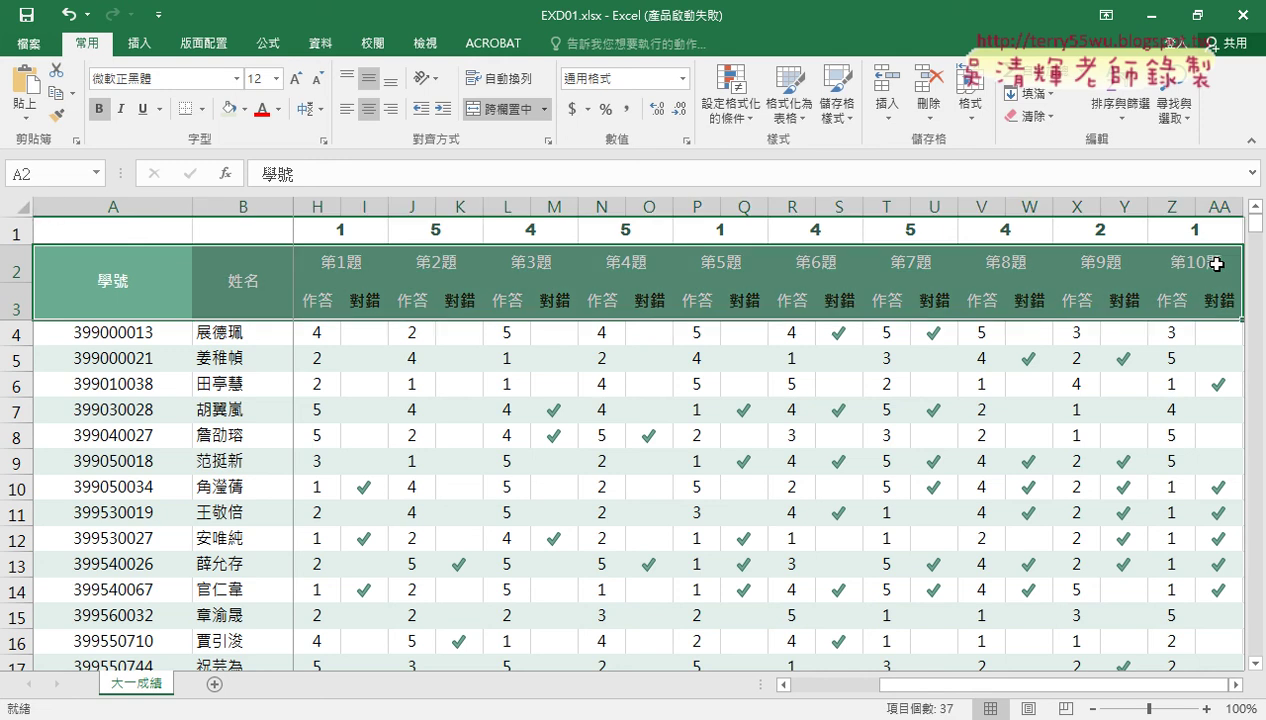
pyautogui.hotkey('shift', 'Down')
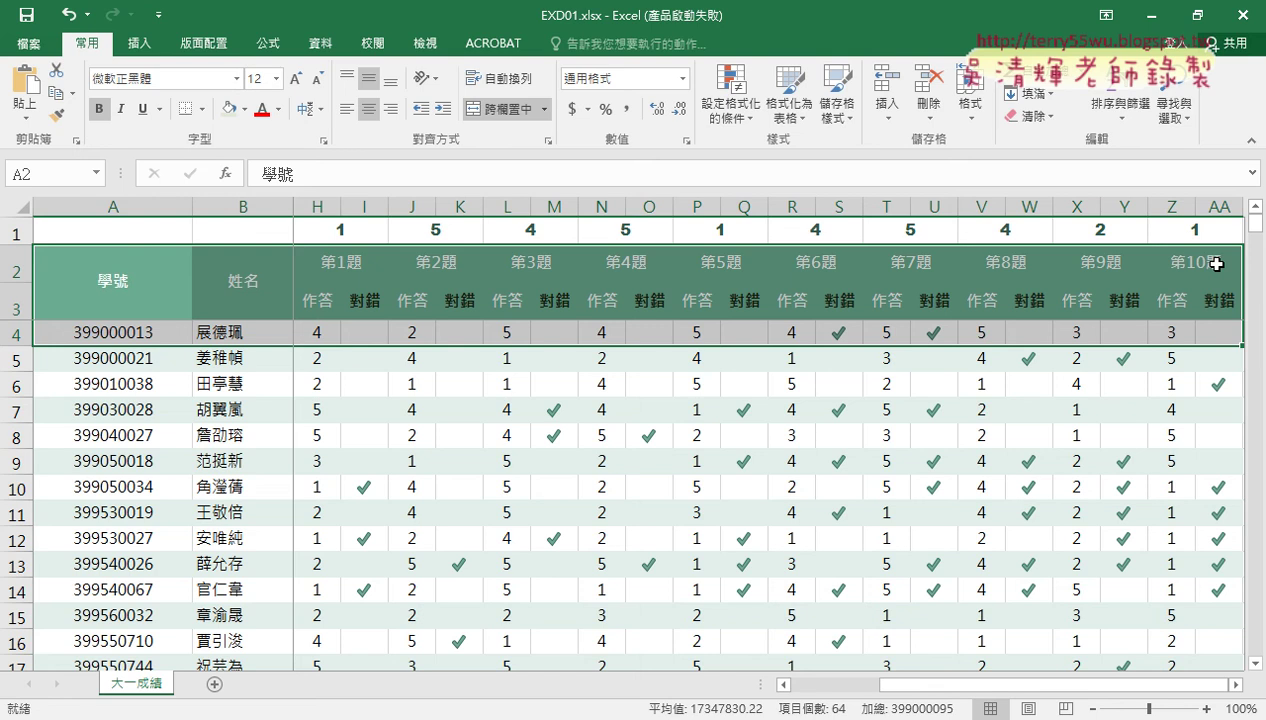
pyautogui.hotkey('ctrl', 'shift', 'Down')
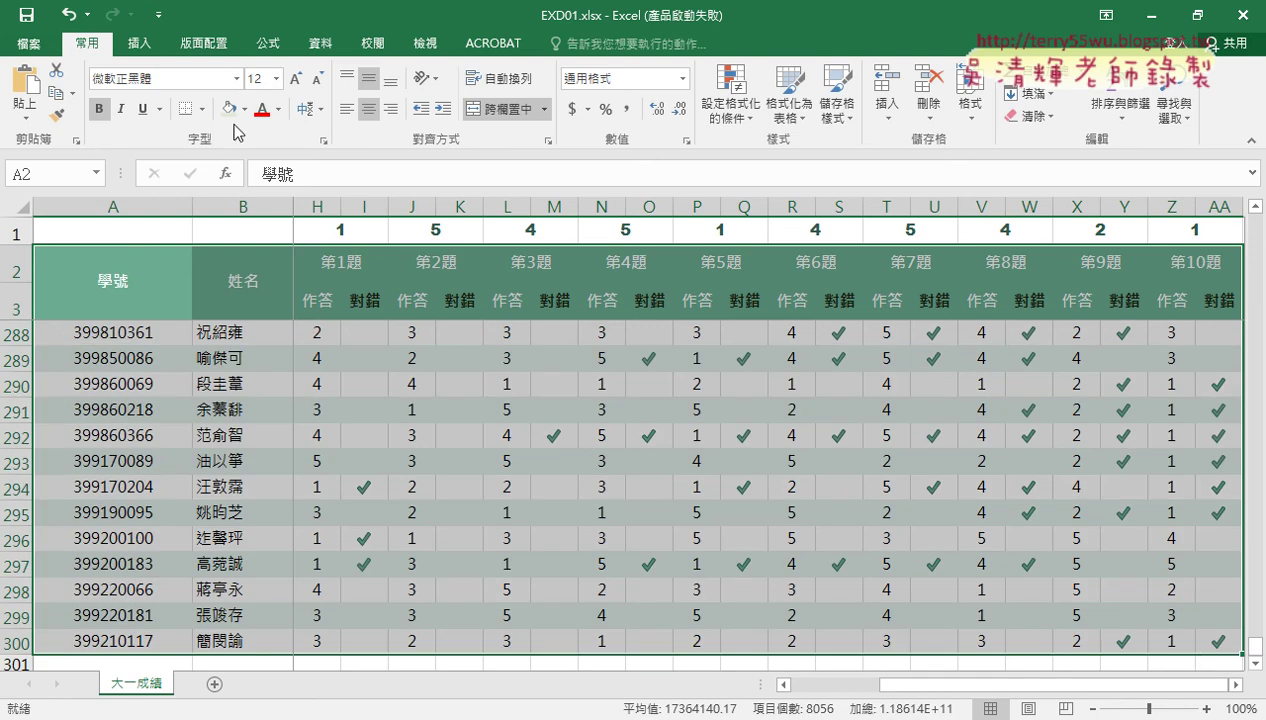
# Apply olive green outline and inside borders through More Borders
pyautogui.click(203, 109)
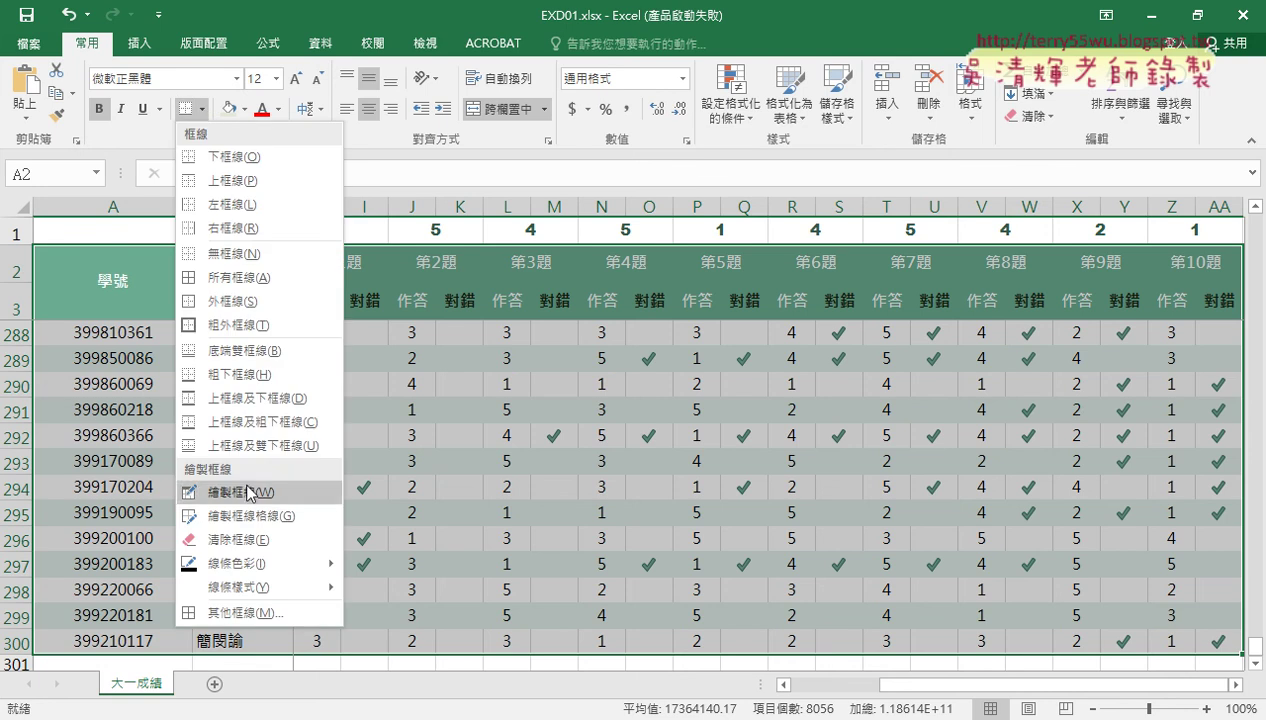
pyautogui.click(258, 610)
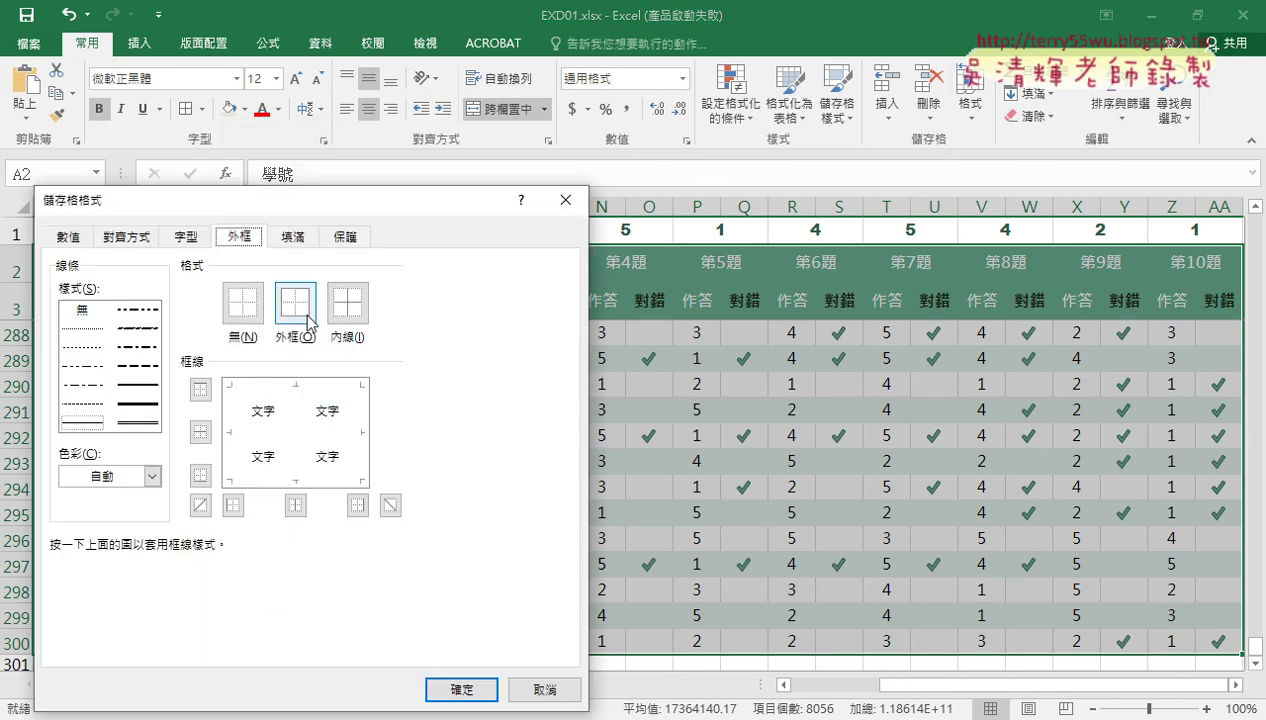
pyautogui.moveTo(332, 199); pyautogui.dragTo(617, 114)
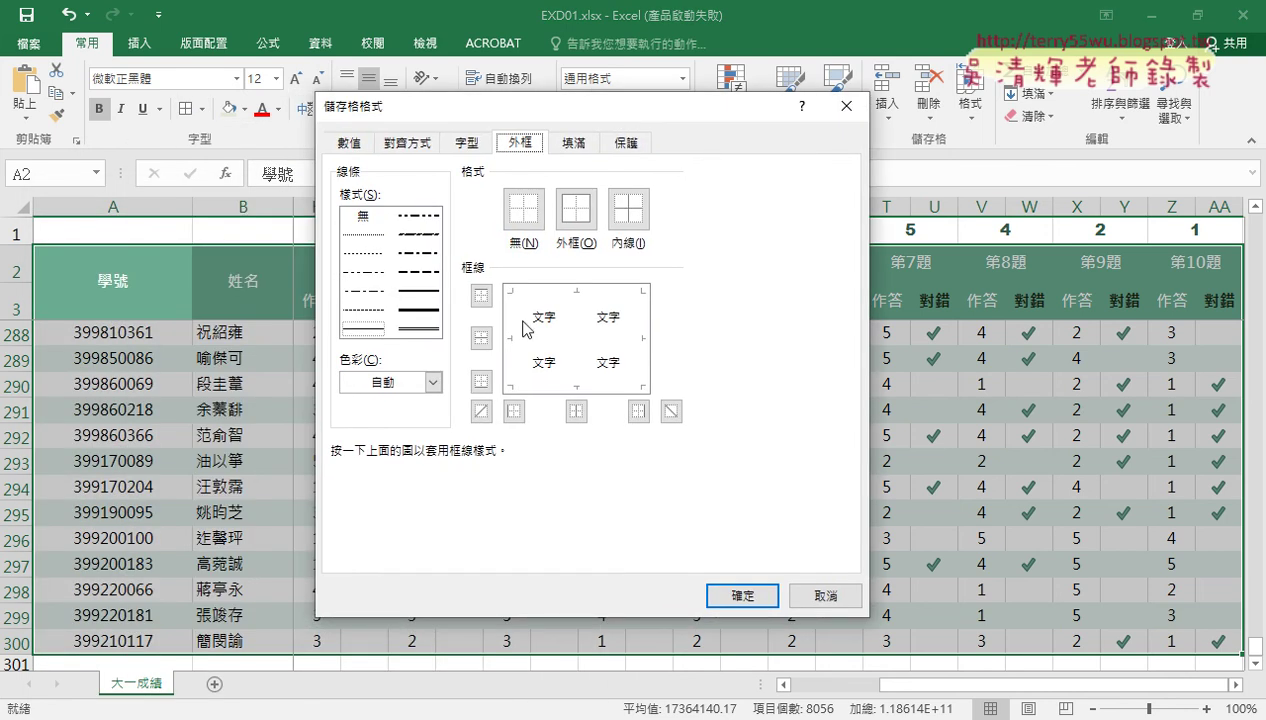
pyautogui.click(433, 383)
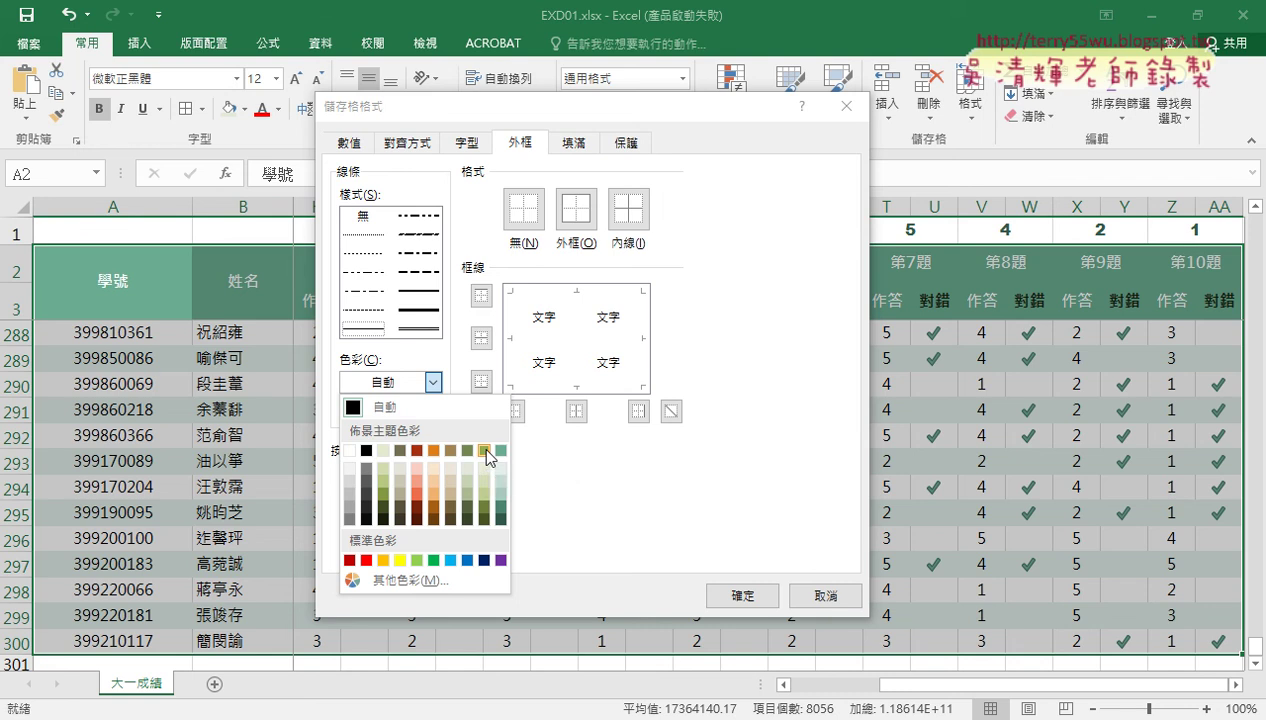
pyautogui.click(486, 451)
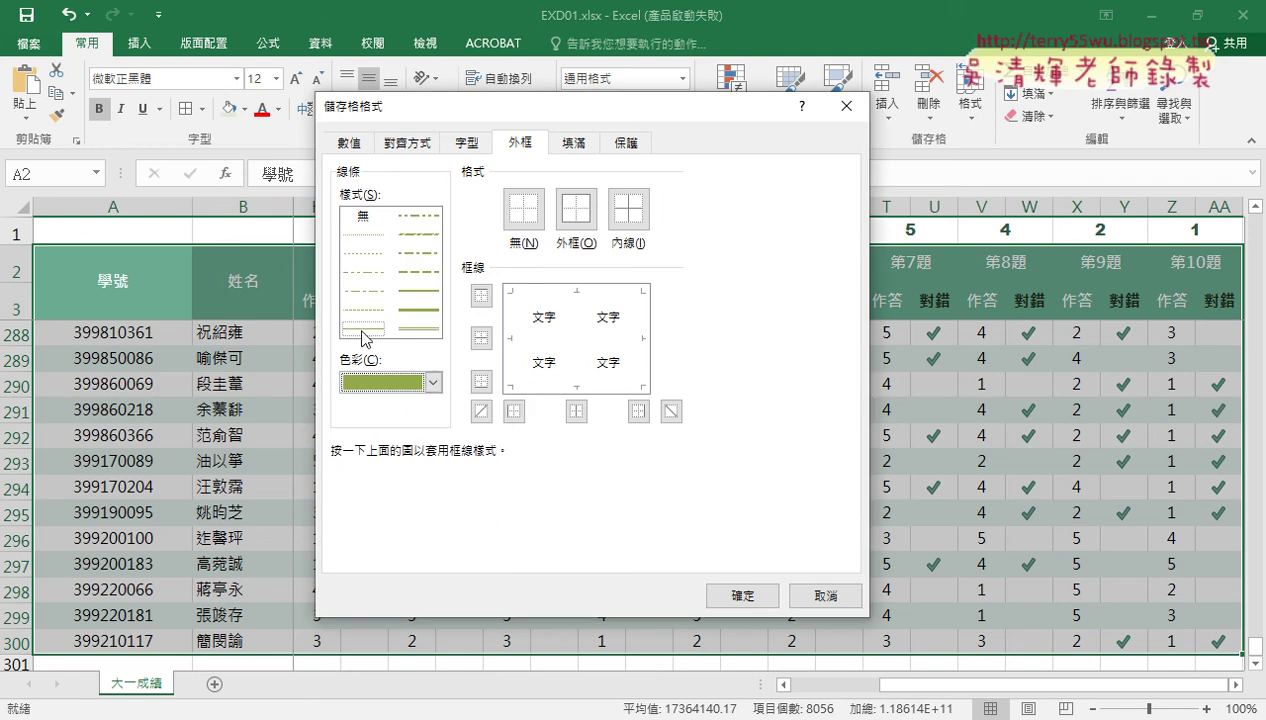
pyautogui.click(575, 210)
pyautogui.click(622, 214)
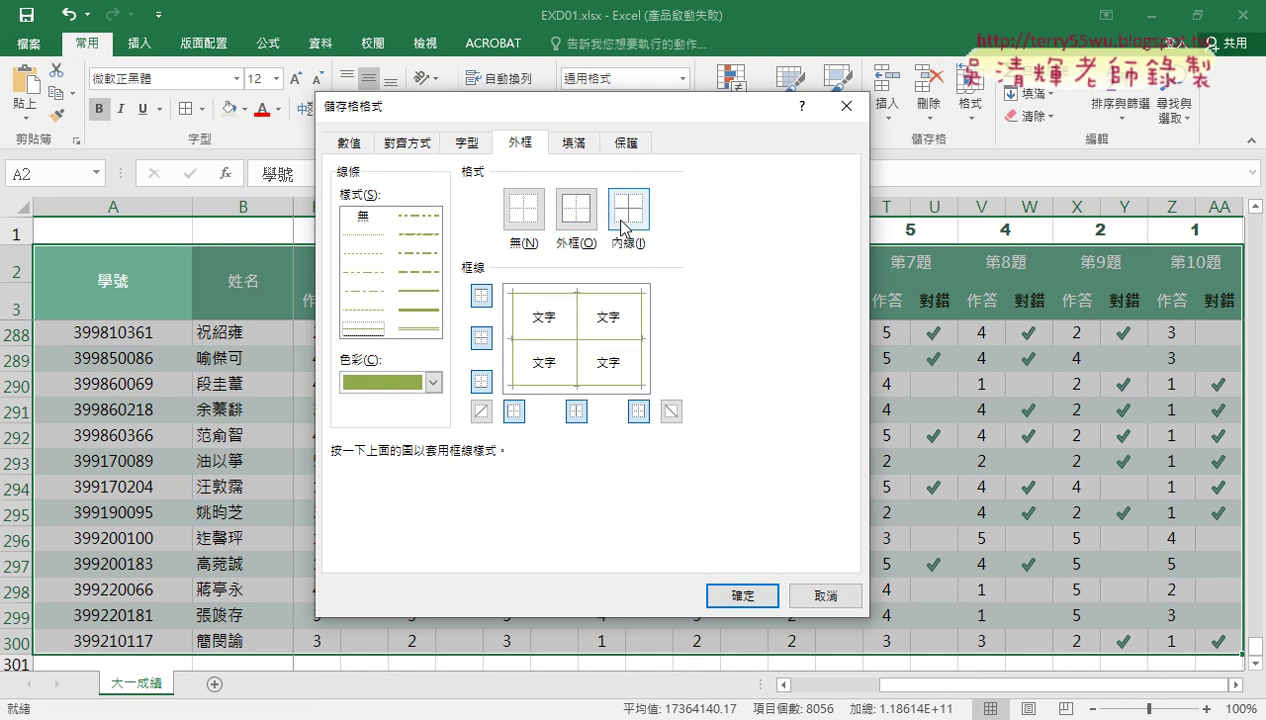
pyautogui.click(750, 594)
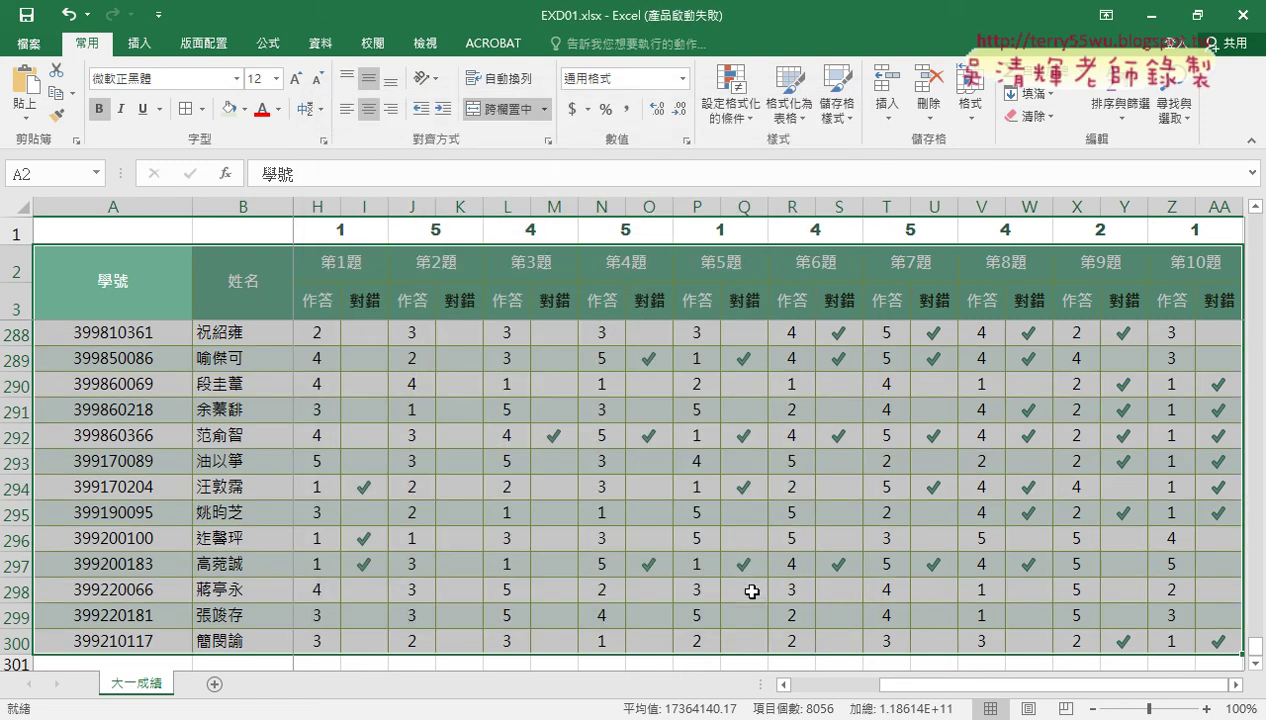
pyautogui.click(321, 705)
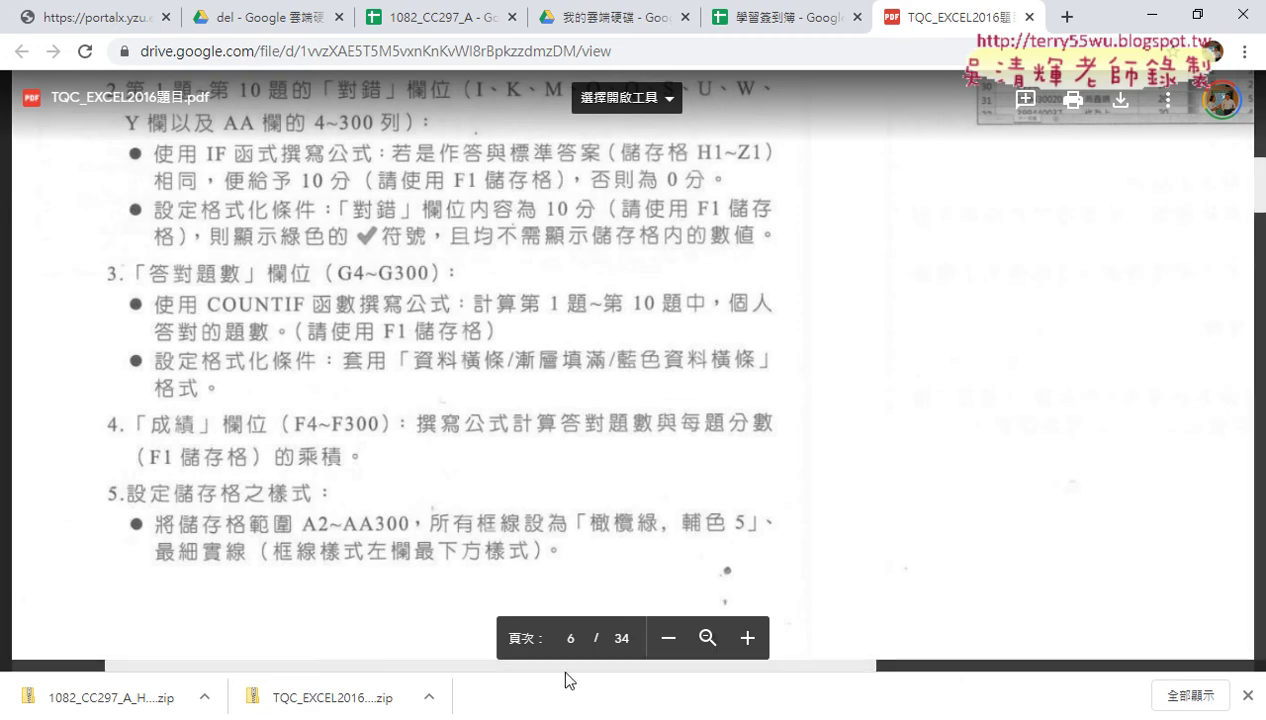
pyautogui.moveTo(843, 668); pyautogui.dragTo(1250, 653)
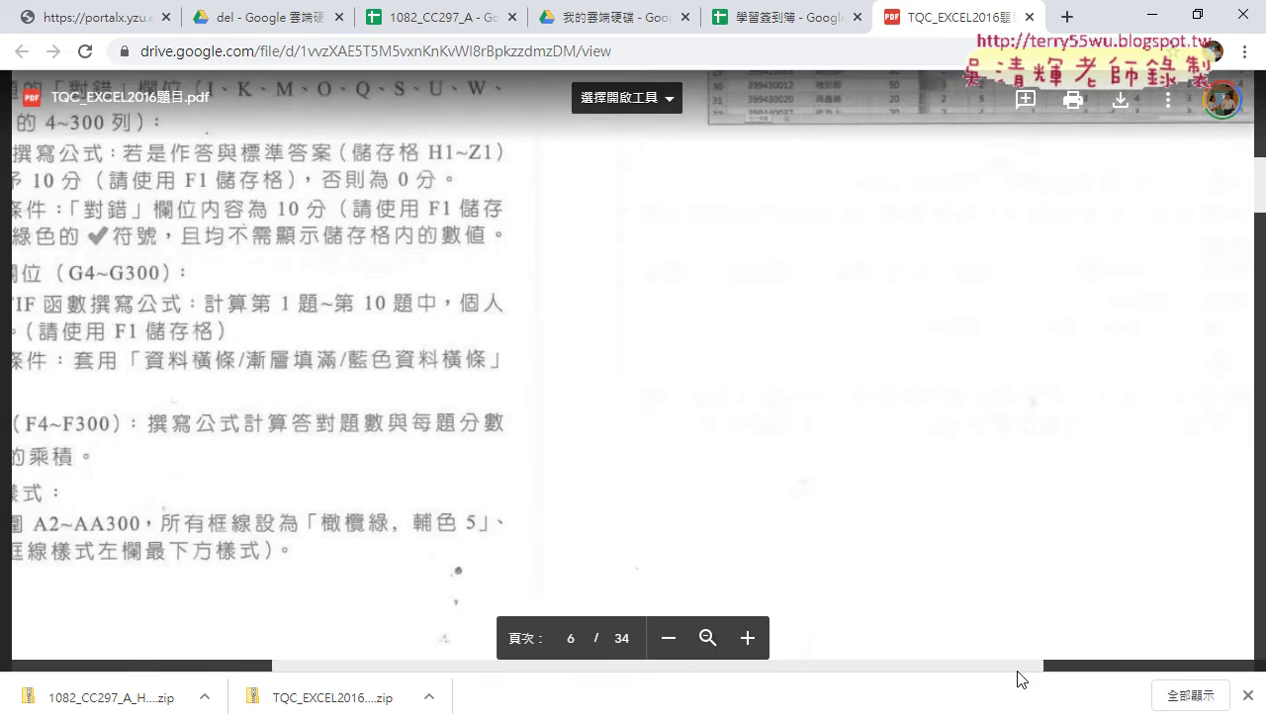
pyautogui.scroll(4, 780, 302)
pyautogui.scroll(1, 780, 303)
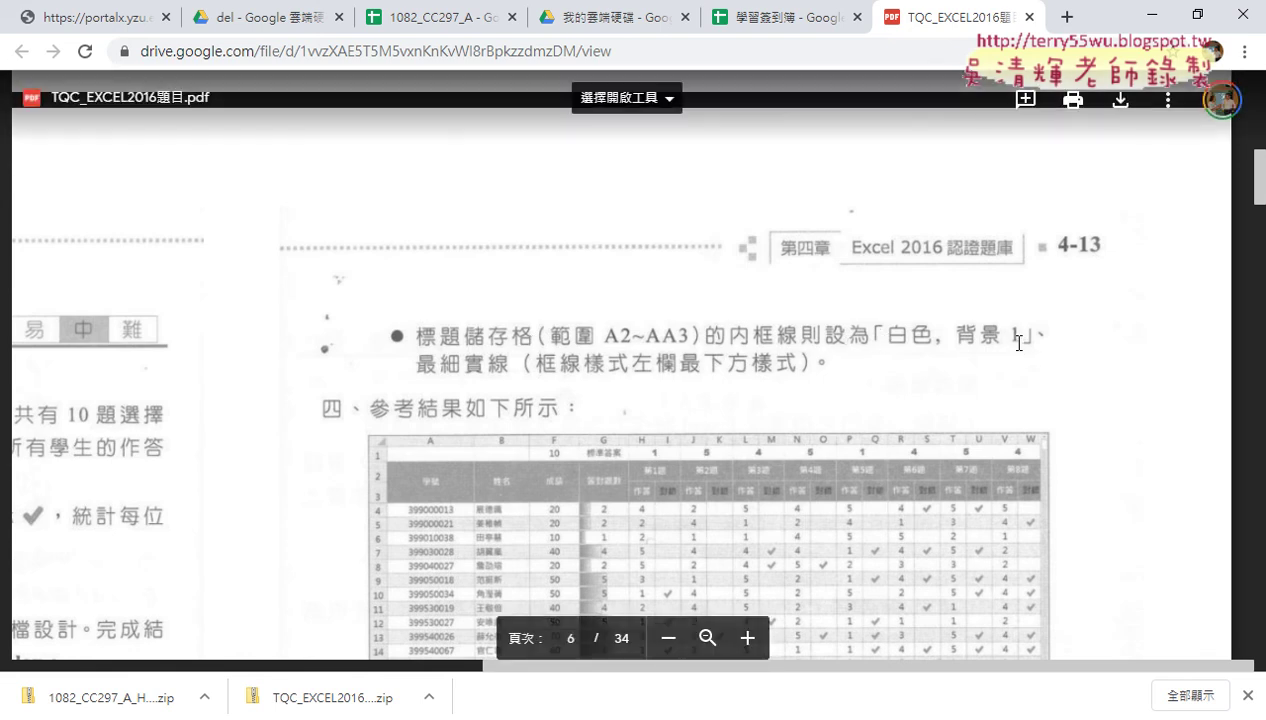
# Select the header range A2:AA3 and bring up the Format Cells border settings
pyautogui.click(1151, 14)
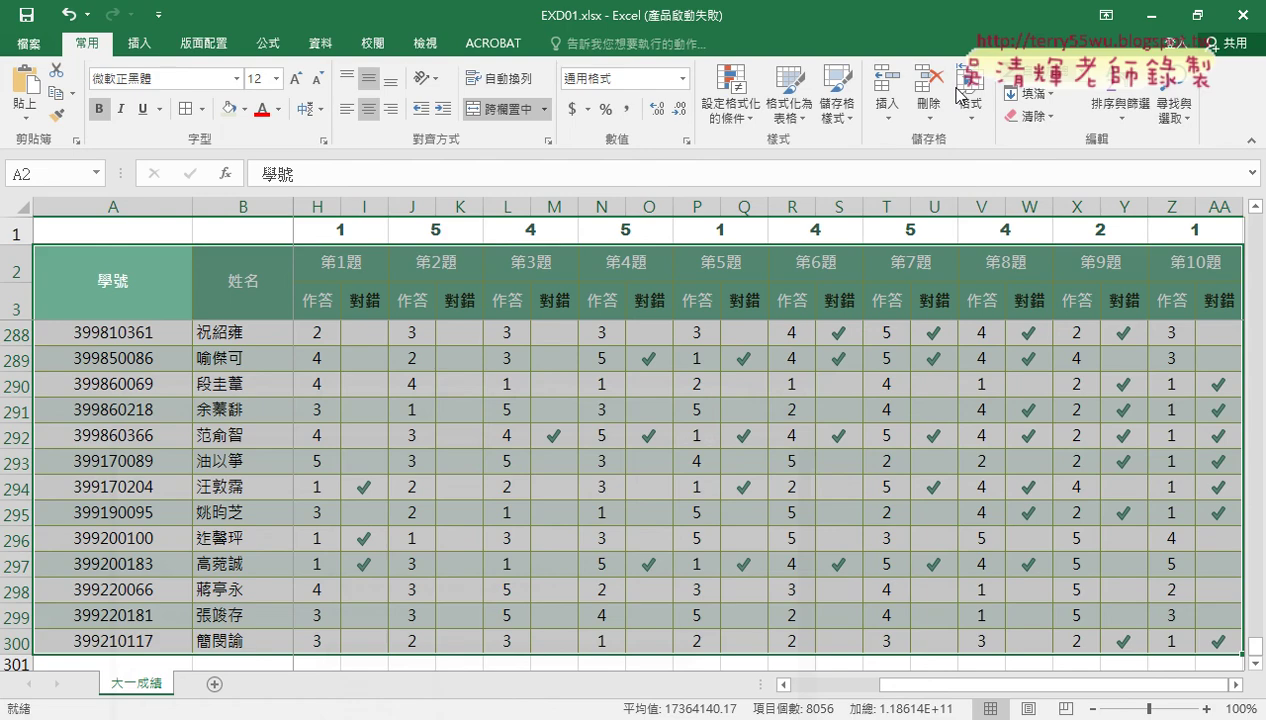
pyautogui.click(87, 291)
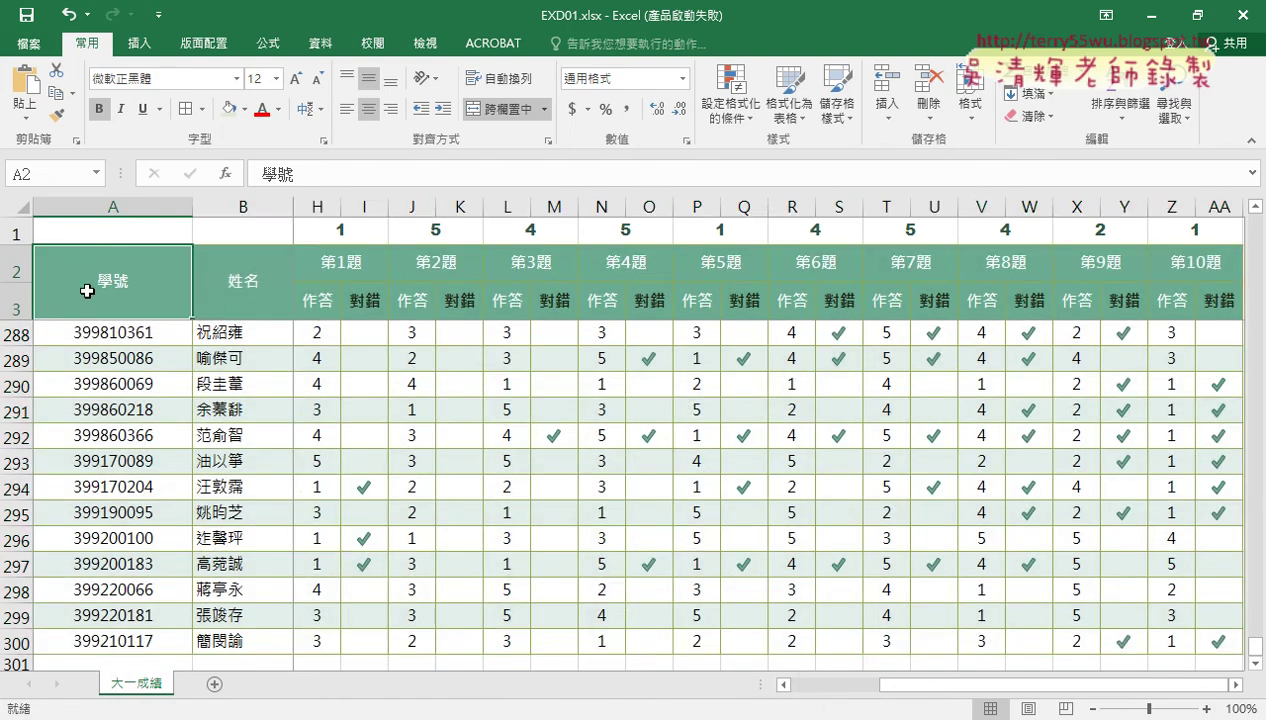
pyautogui.moveTo(87, 291); pyautogui.dragTo(1185, 297)
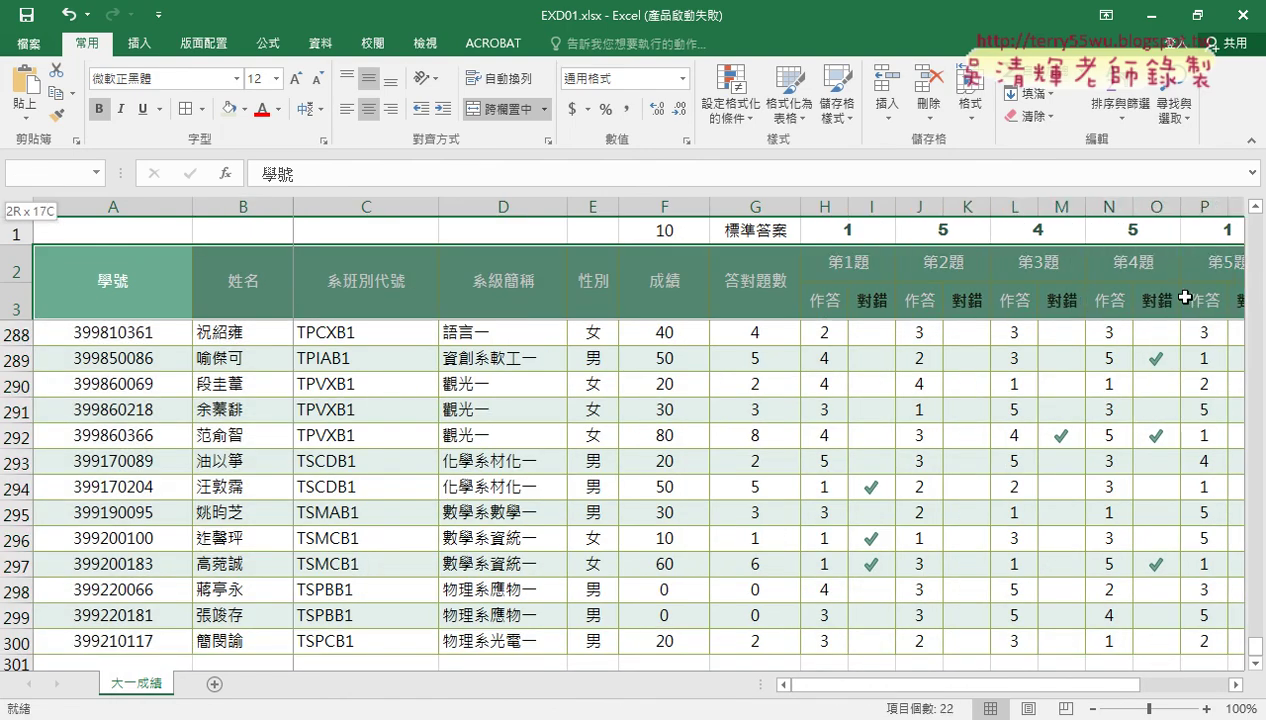
pyautogui.moveTo(1185, 297)
pyautogui.mouseDown()
pyautogui.moveTo(513, 260)
pyautogui.moveTo(447, 292)
pyautogui.moveTo(418, 290)
pyautogui.mouseUp()
pyautogui.moveTo(1150, 686); pyautogui.dragTo(742, 684)
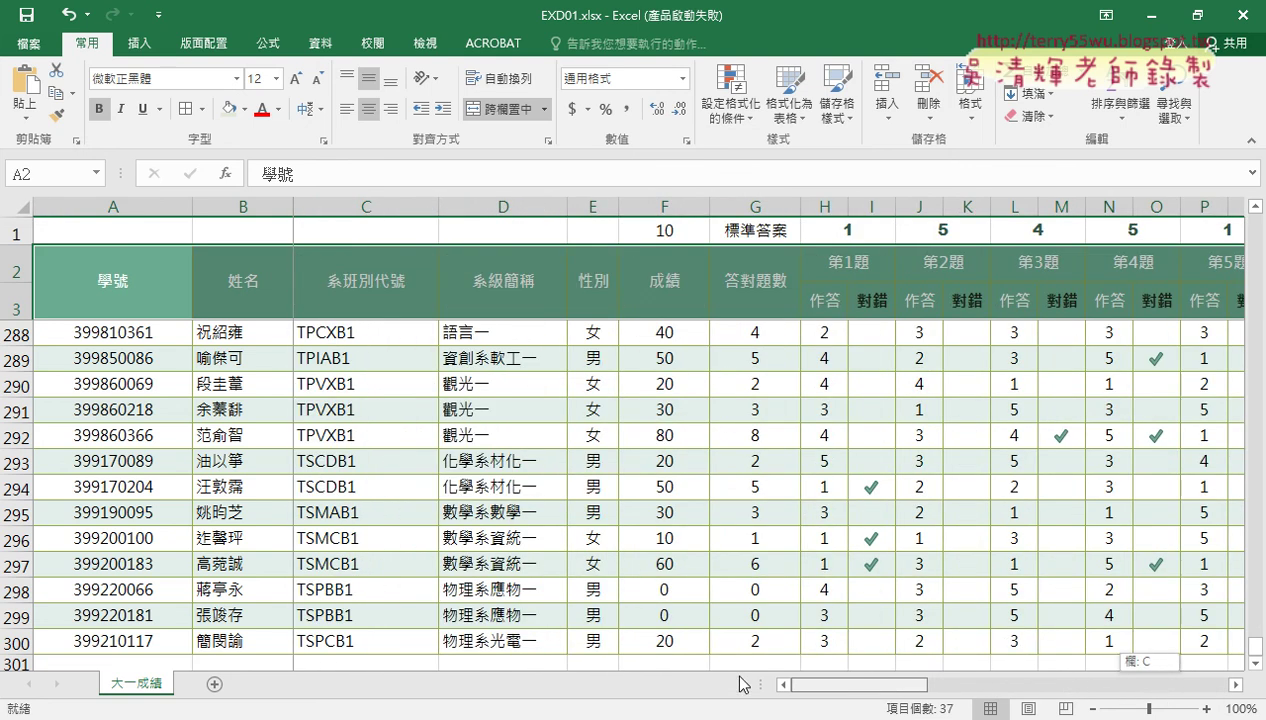
pyautogui.click(202, 108)
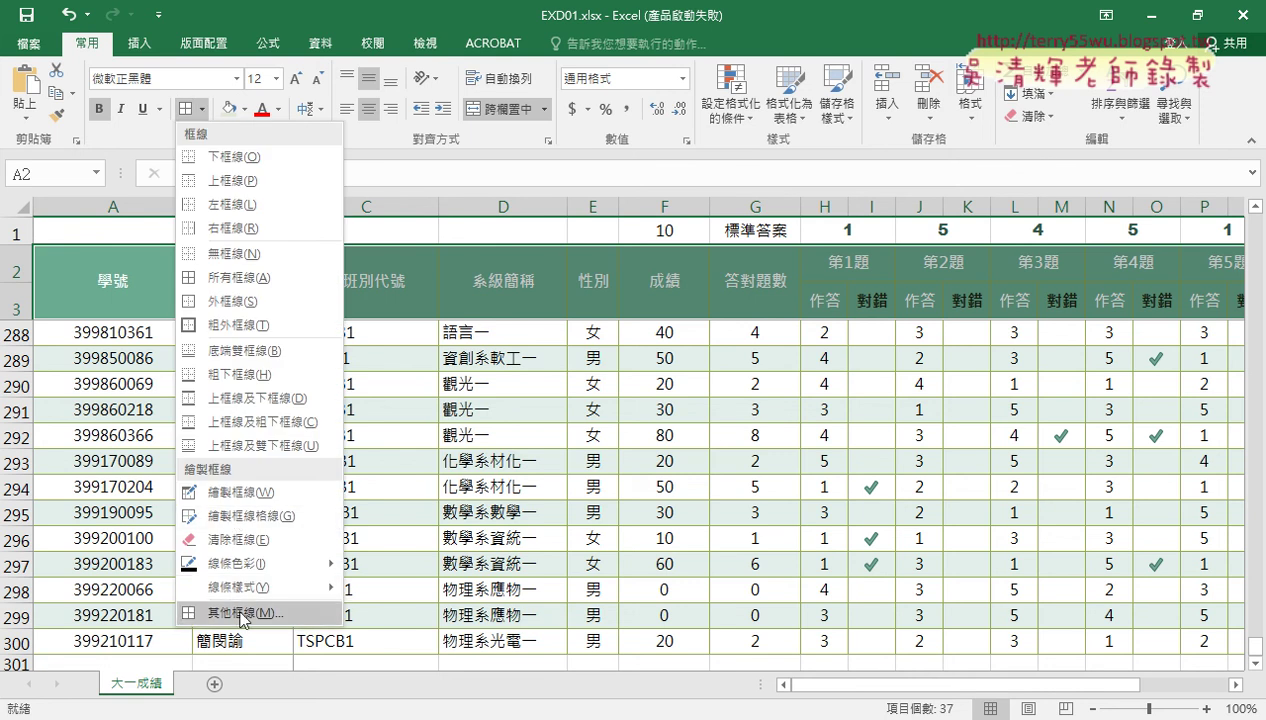
pyautogui.click(241, 614)
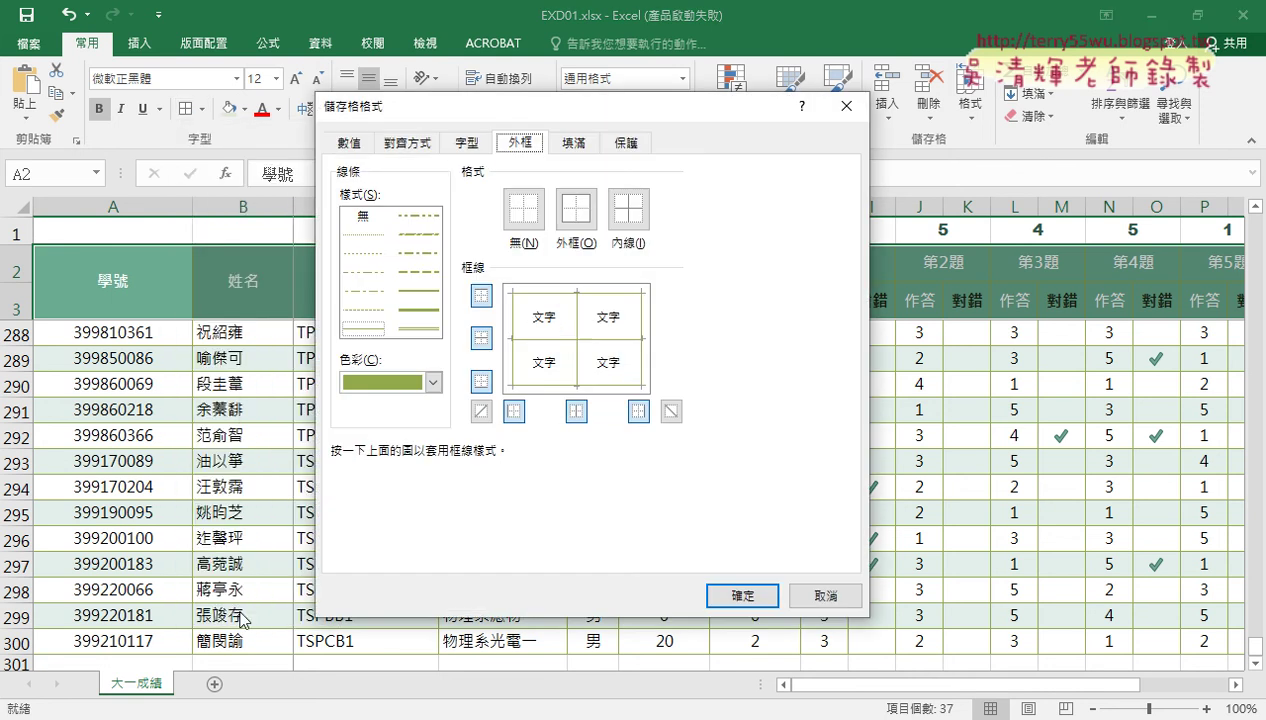
# Apply white inner border lines to the header cells A2:AA3
pyautogui.click(370, 383)
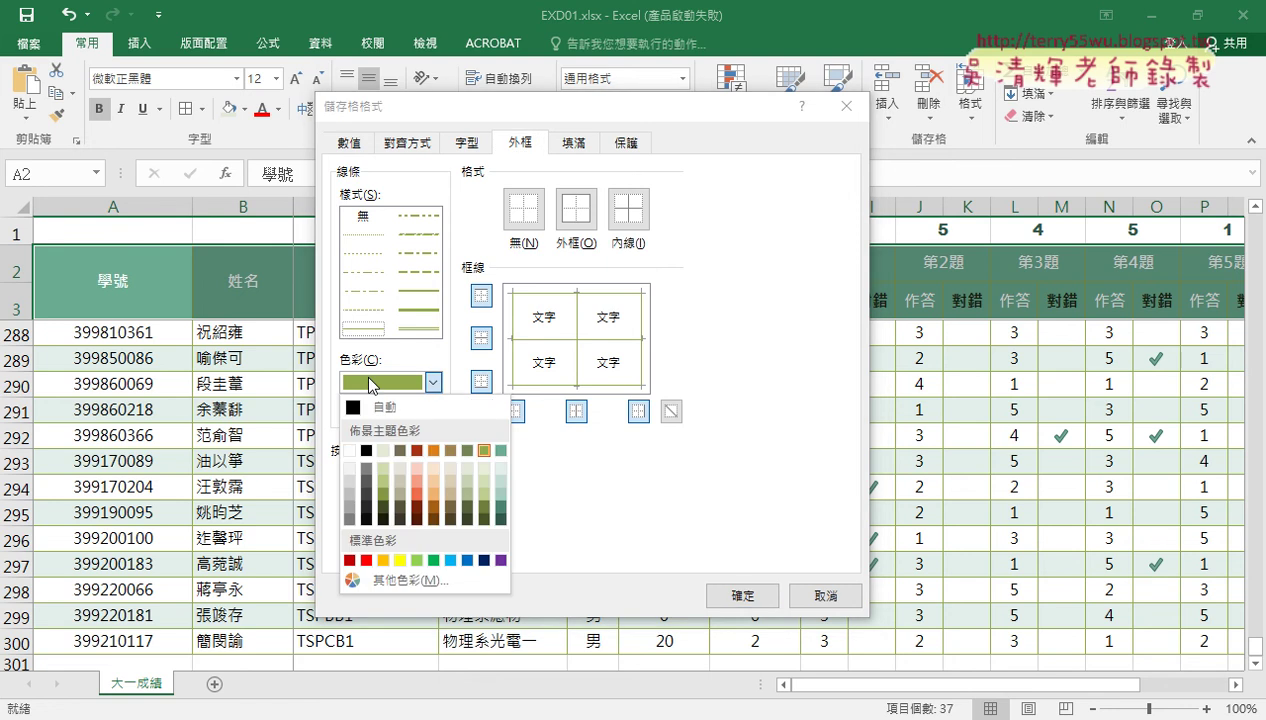
pyautogui.click(350, 451)
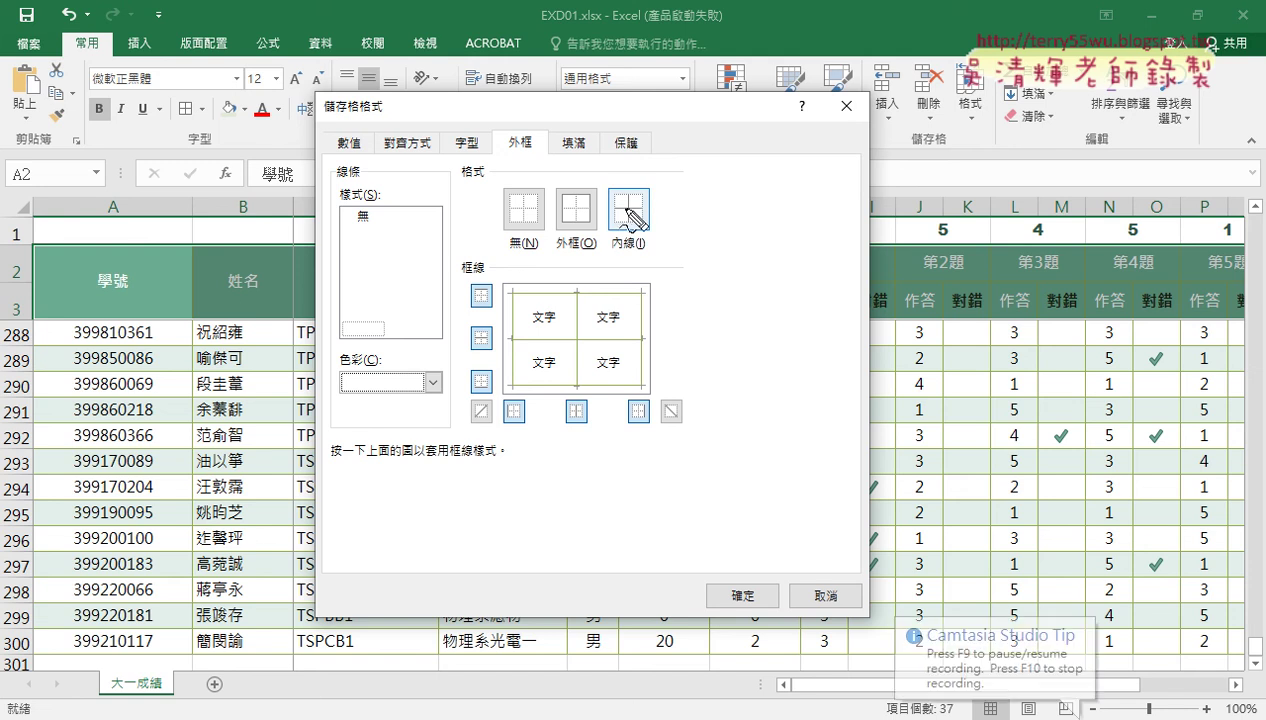
pyautogui.moveTo(437, 392); pyautogui.dragTo(370, 405)
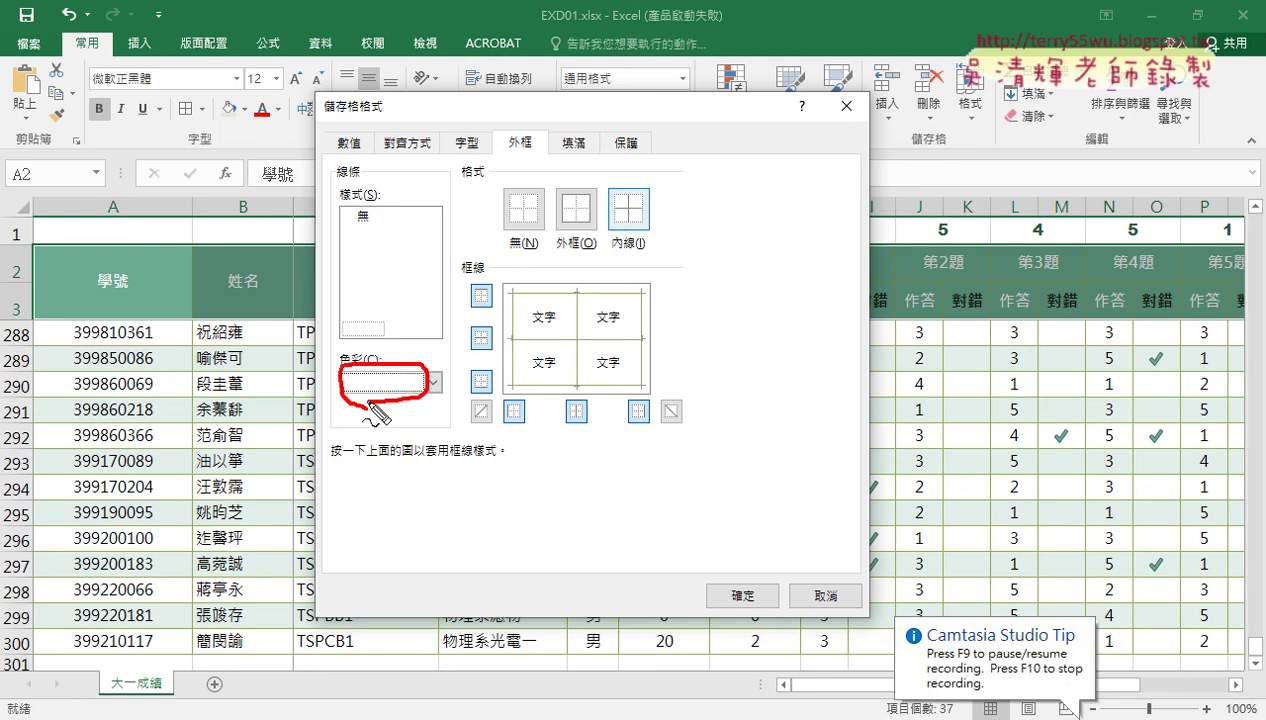
pyautogui.moveTo(372, 322); pyautogui.dragTo(385, 348)
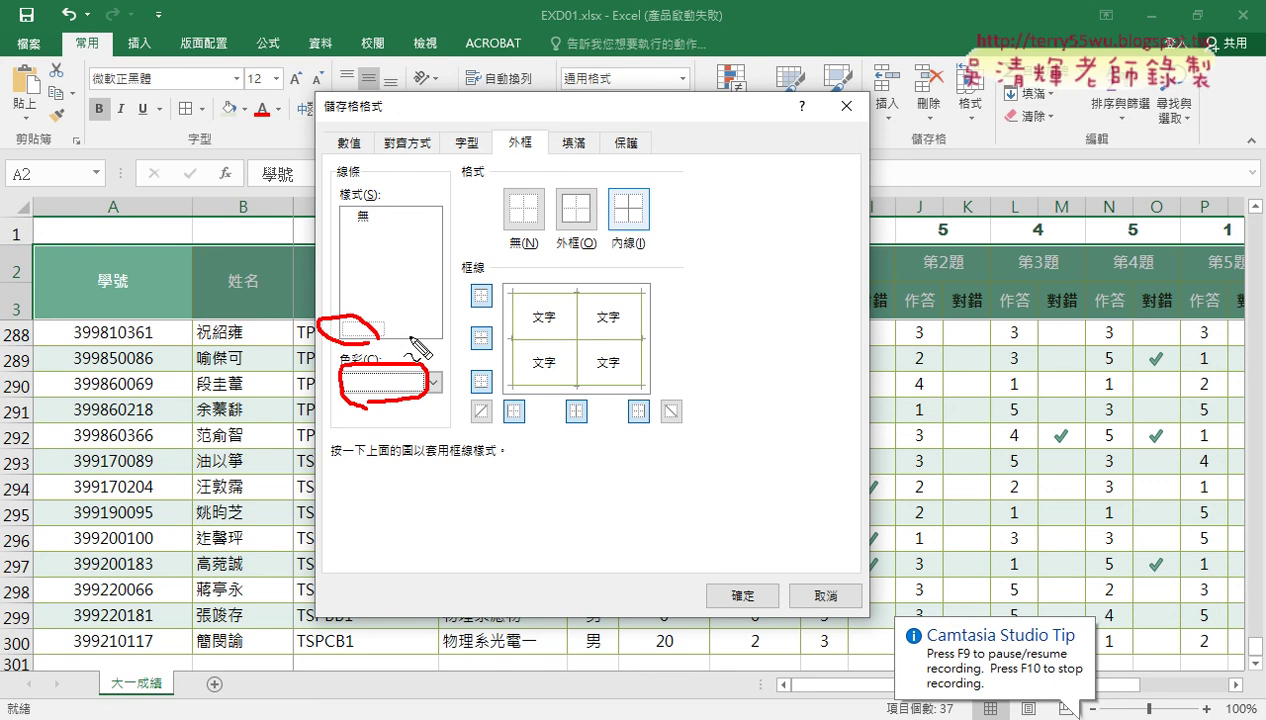
pyautogui.moveTo(608, 258)
pyautogui.mouseDown()
pyautogui.moveTo(667, 203)
pyautogui.moveTo(632, 270)
pyautogui.mouseUp()
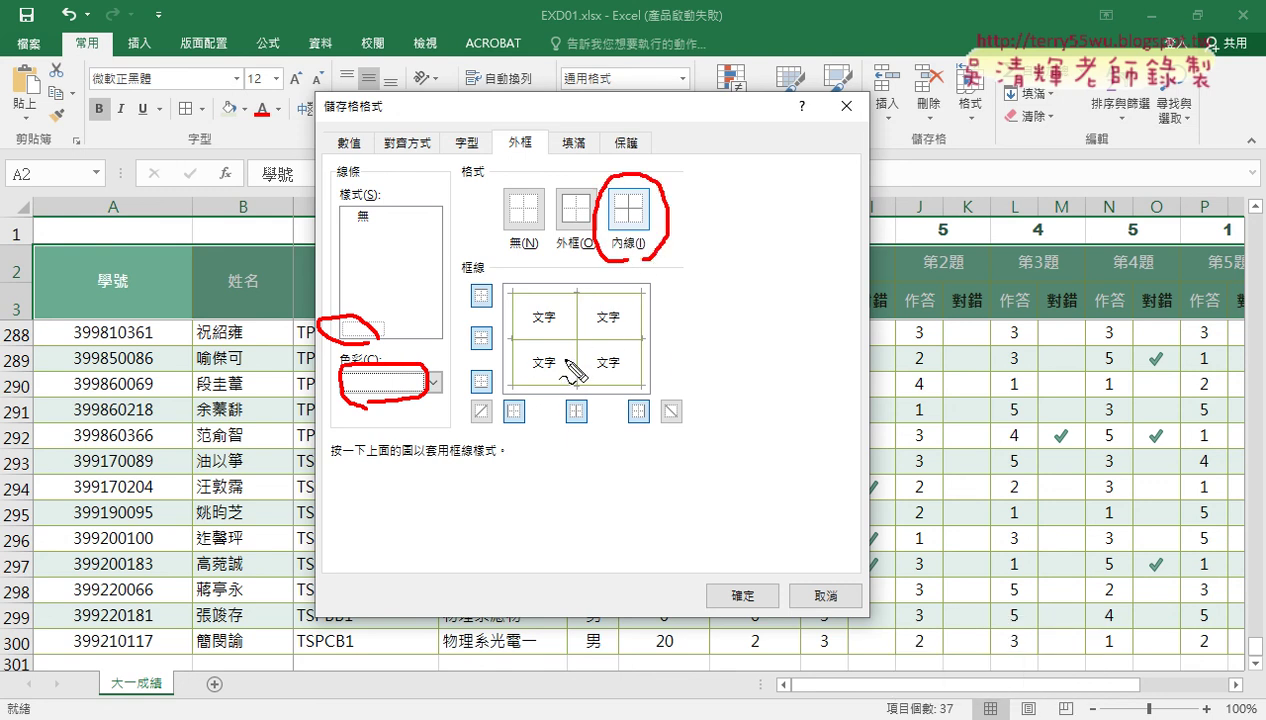
pyautogui.press('Escape')
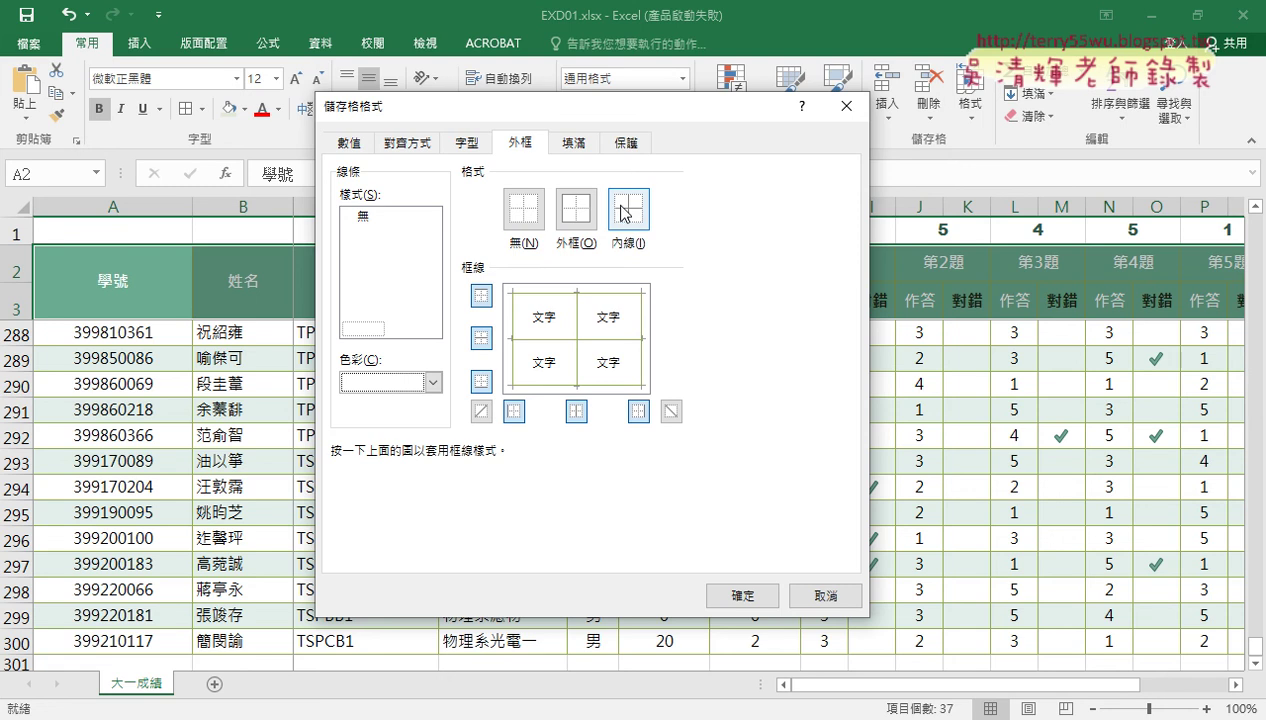
pyautogui.click(621, 212)
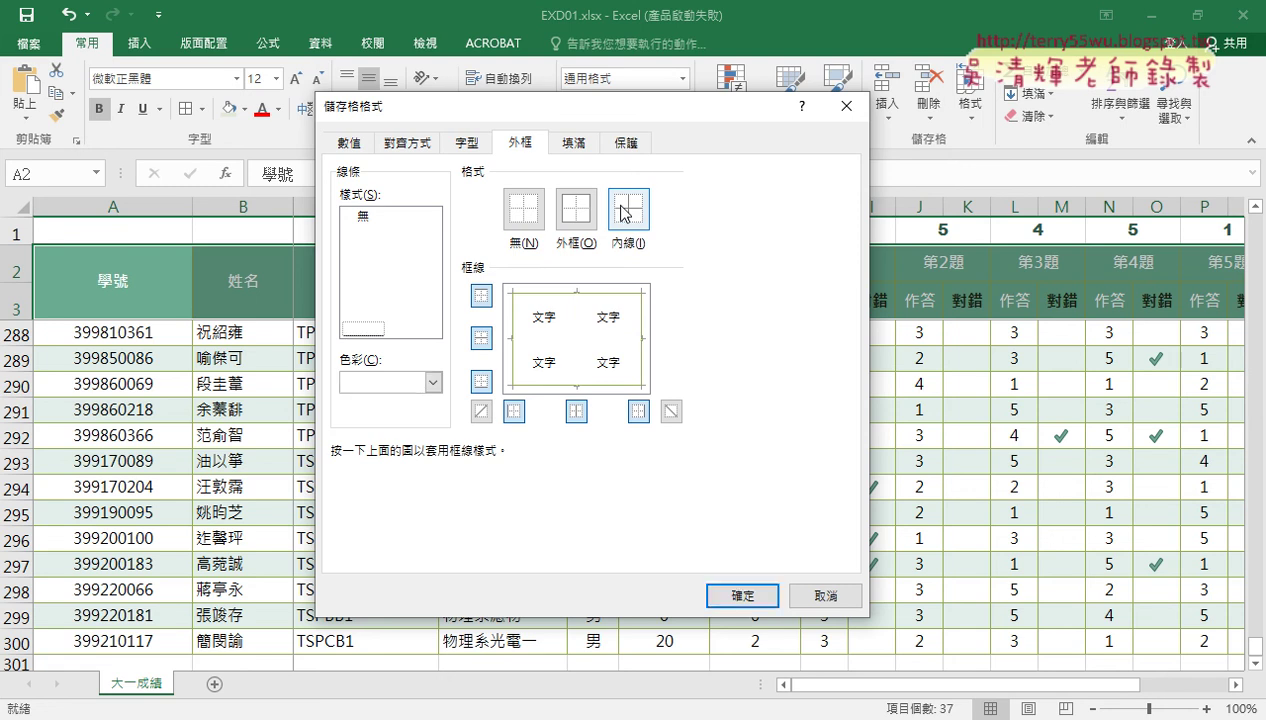
pyautogui.click(757, 598)
pyautogui.click(704, 565)
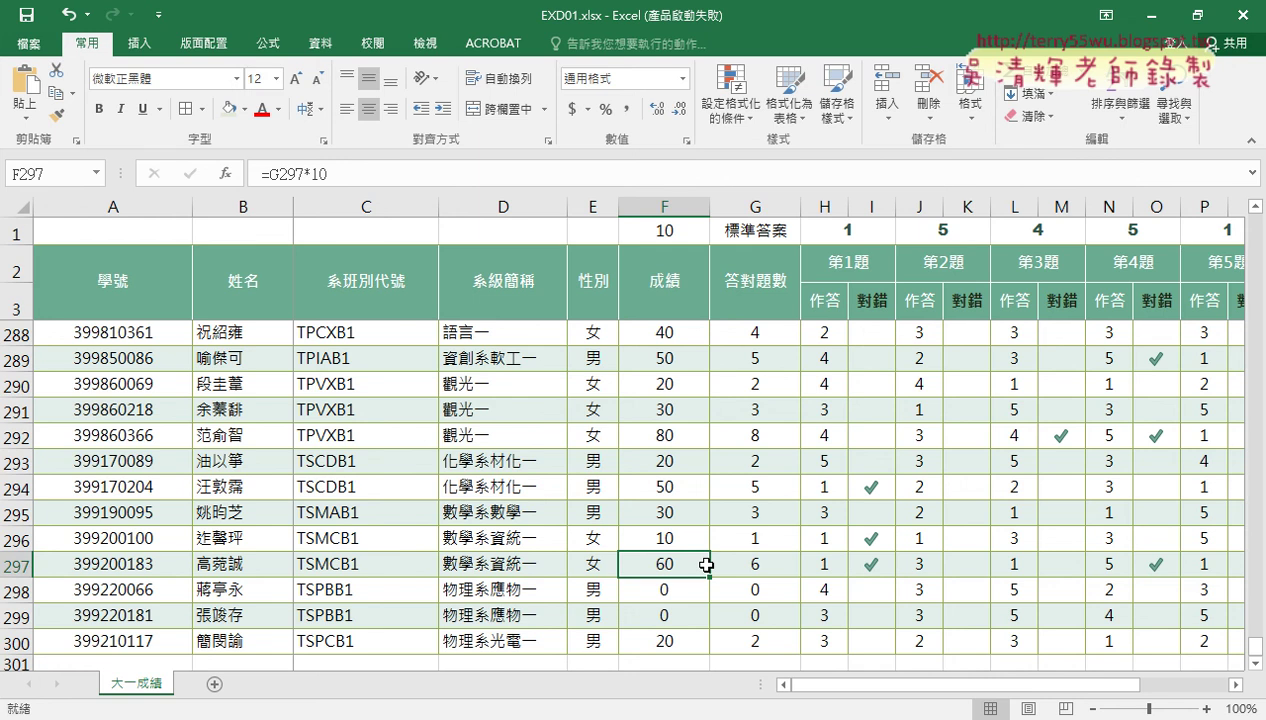
pyautogui.moveTo(848, 686); pyautogui.dragTo(890, 688)
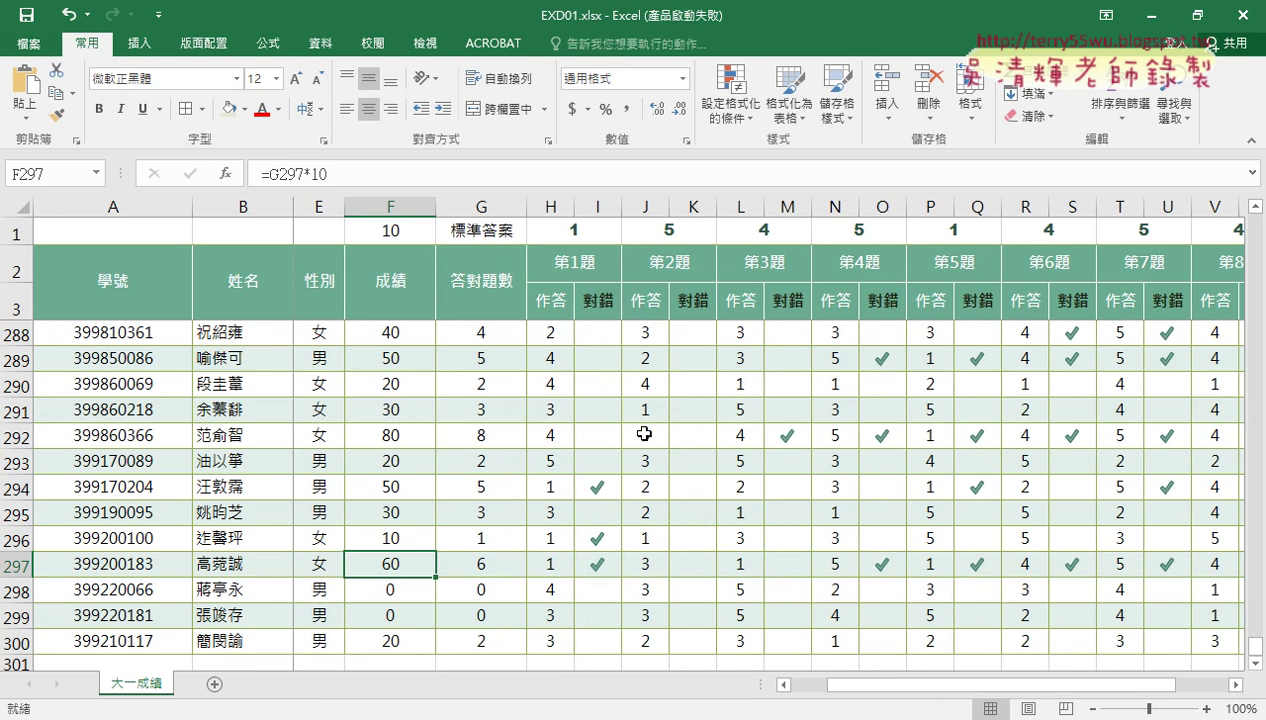
pyautogui.click(597, 336)
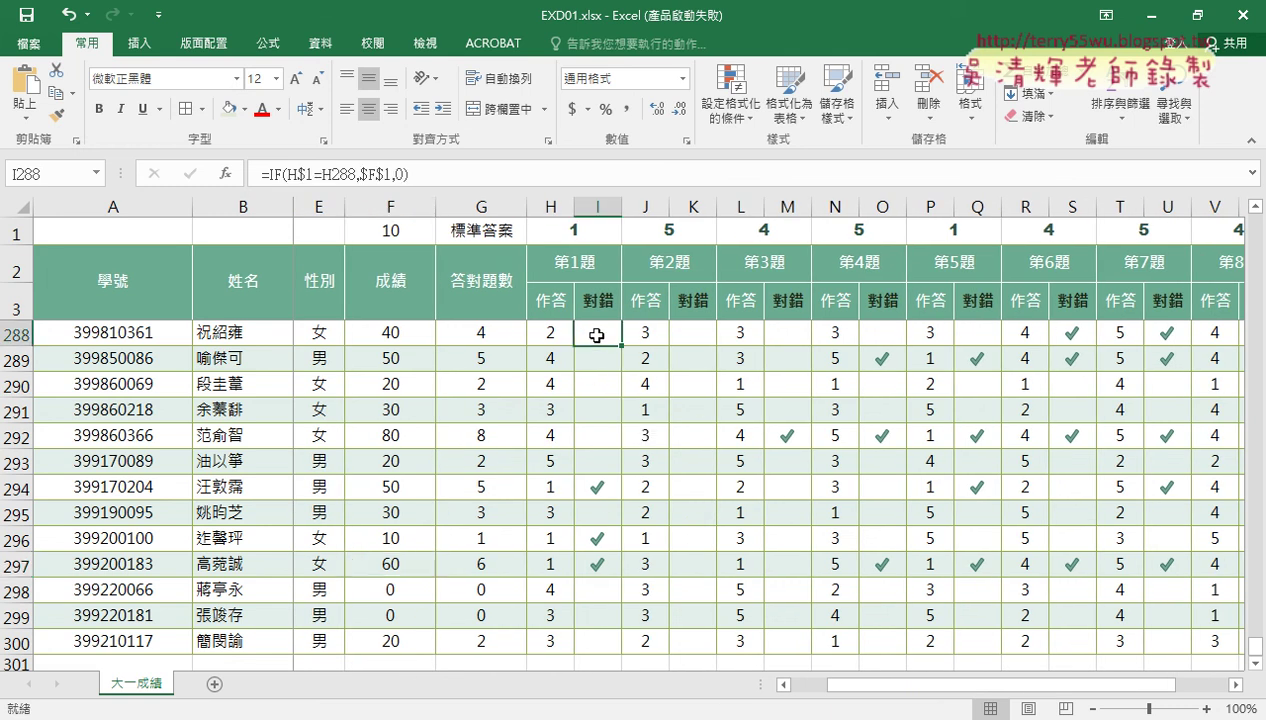
pyautogui.hotkey('ctrl', 'shift', 'Down')
pyautogui.hotkey('ctrl', 'v')
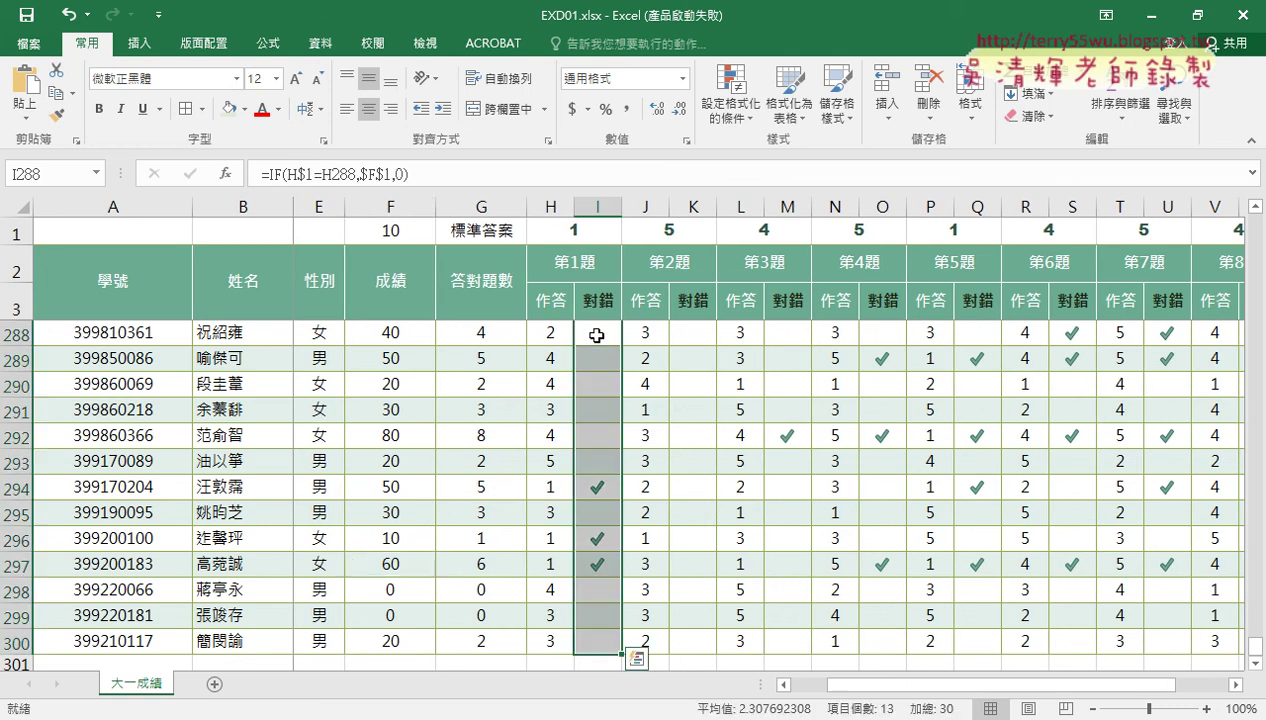
pyautogui.click(730, 100)
pyautogui.moveTo(755, 386)
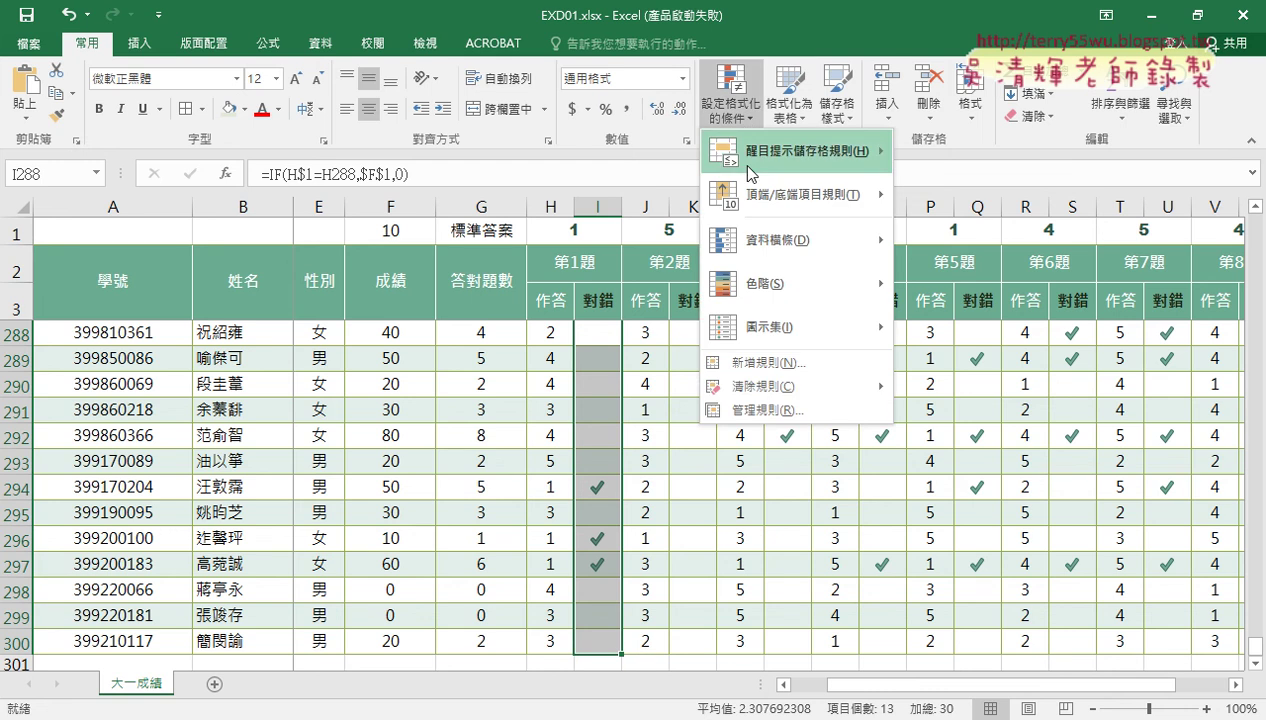
pyautogui.click(790, 410)
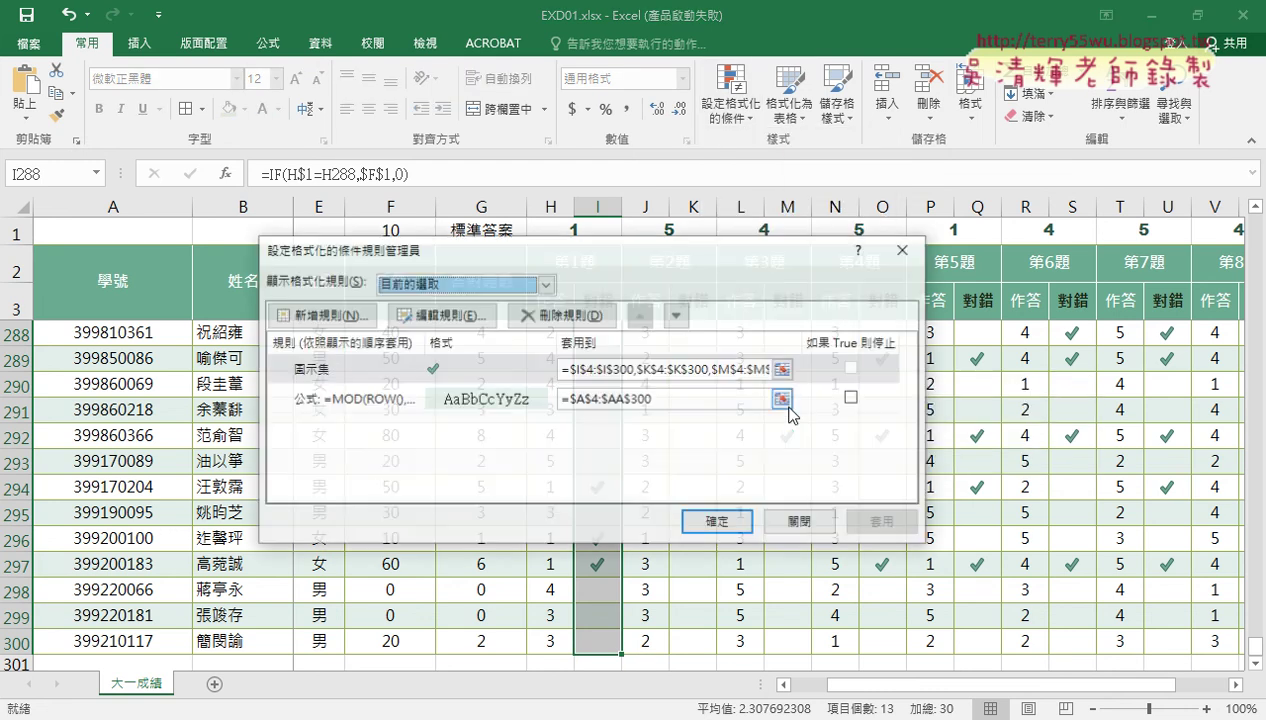
pyautogui.doubleClick(430, 405)
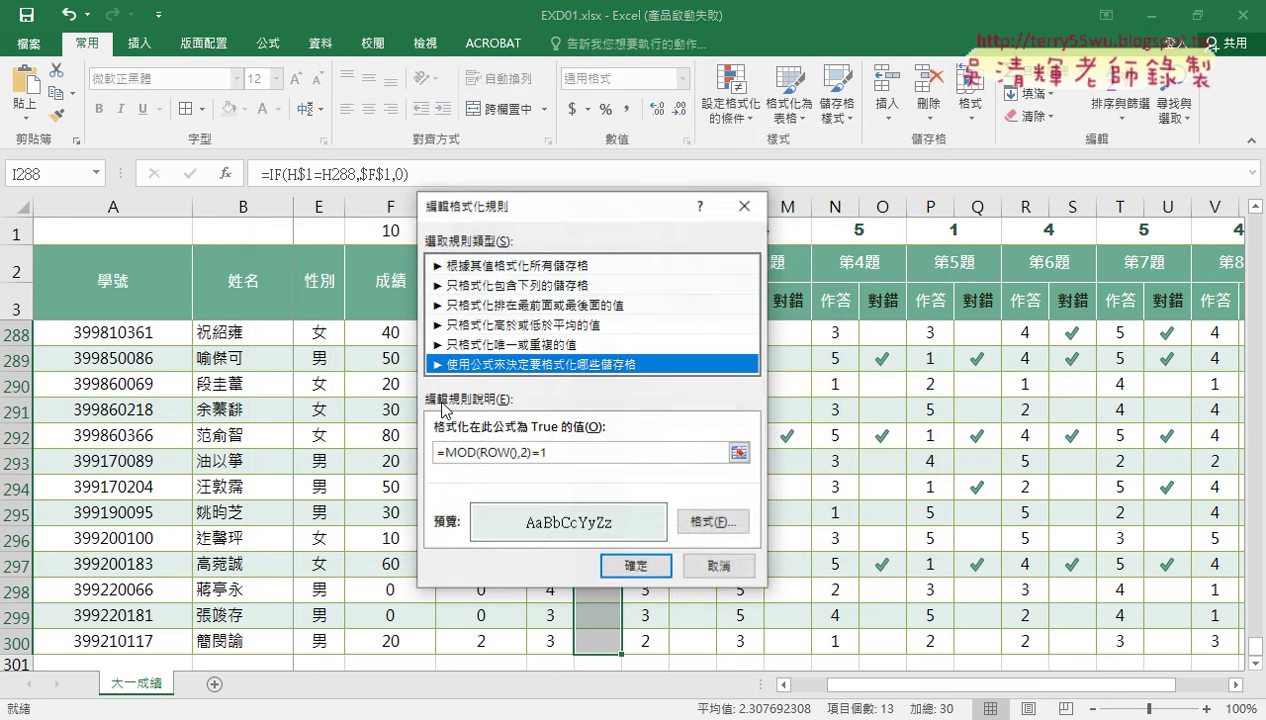
pyautogui.click(712, 572)
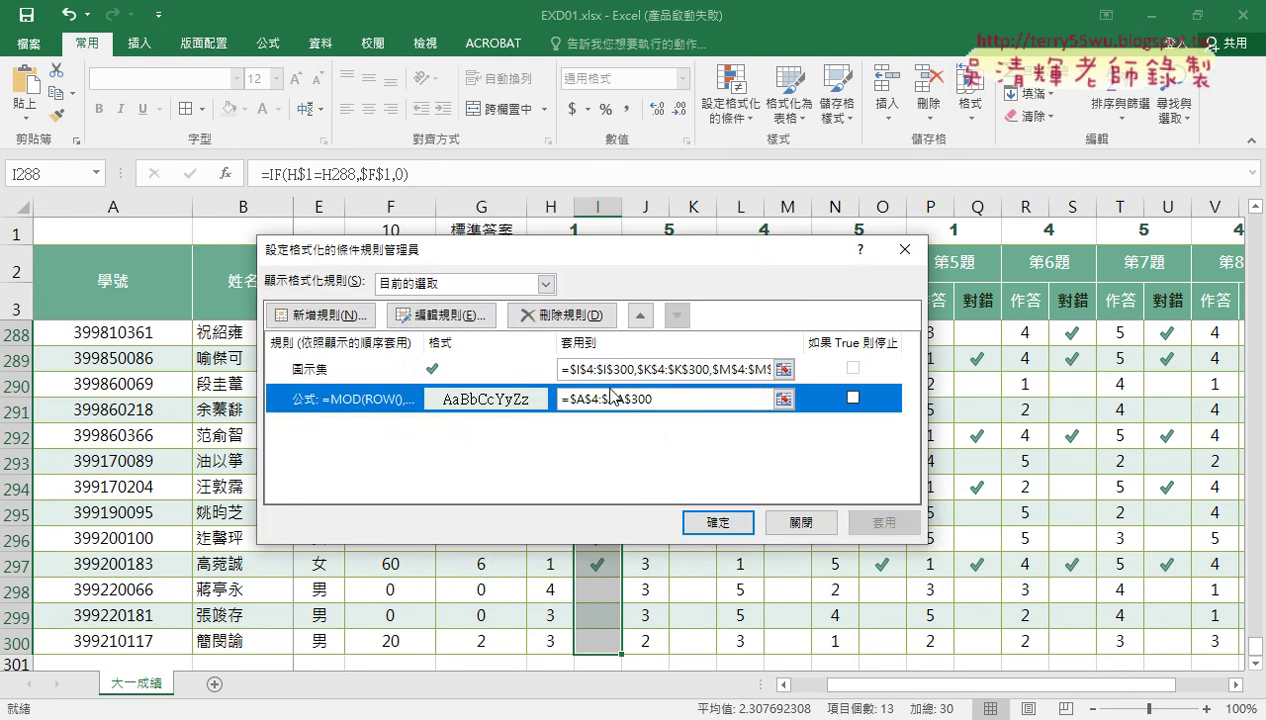
pyautogui.doubleClick(500, 372)
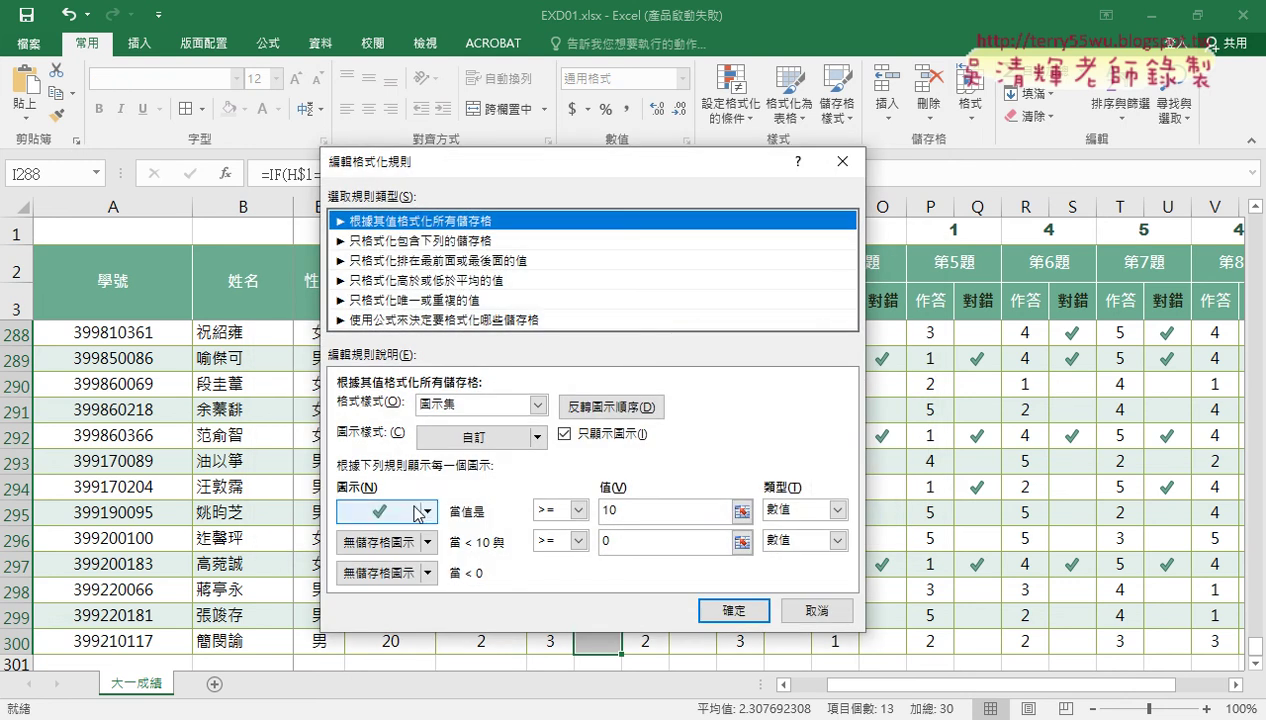
pyautogui.click(602, 512)
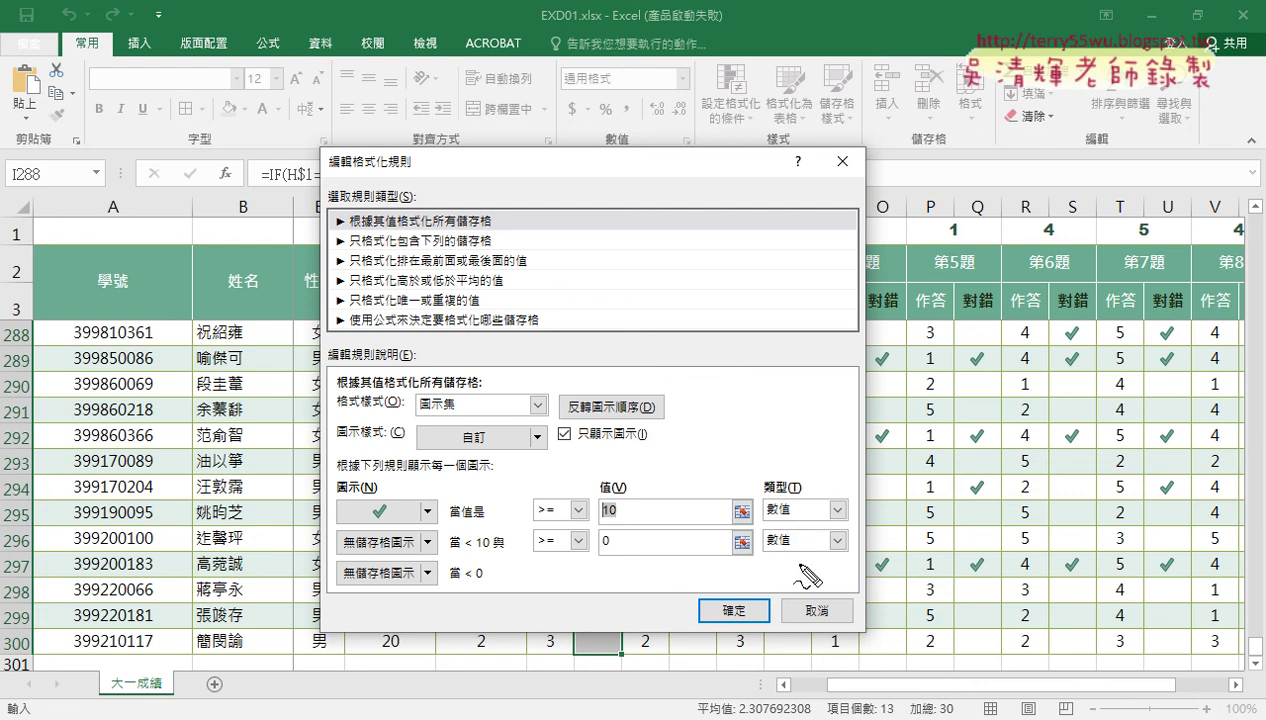
pyautogui.moveTo(786, 588); pyautogui.dragTo(822, 572)
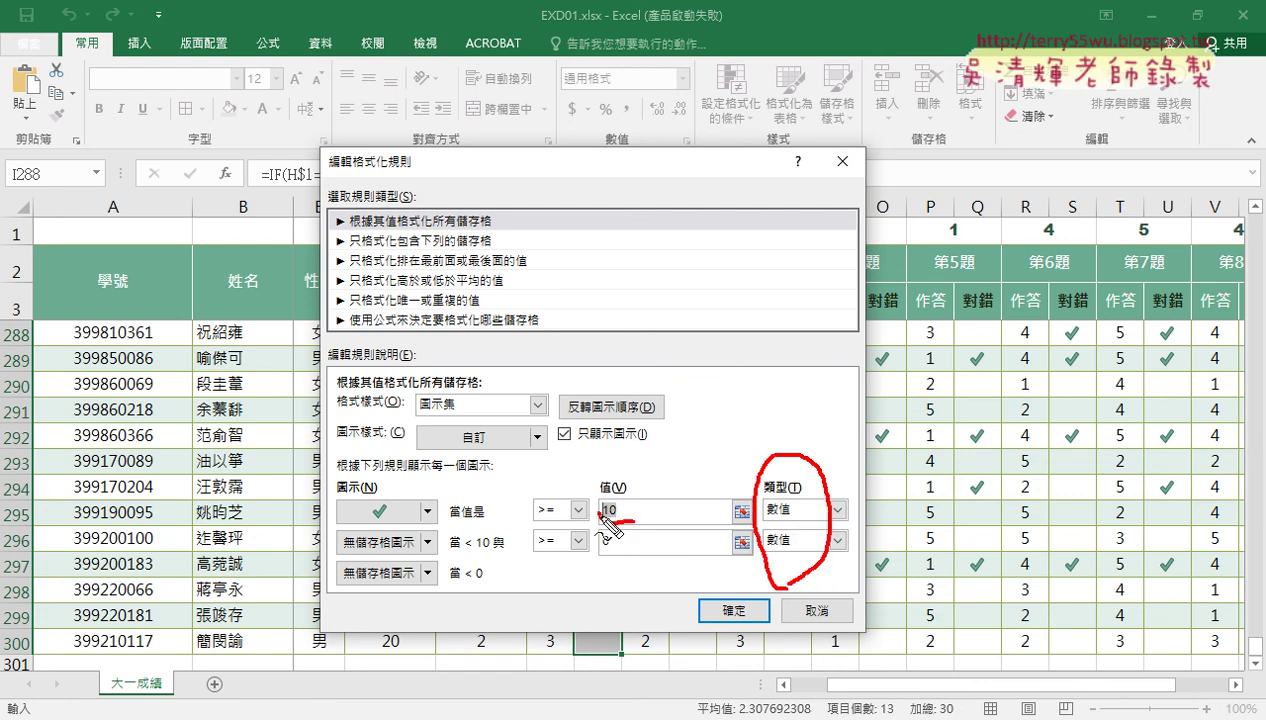
pyautogui.moveTo(636, 512); pyautogui.dragTo(628, 518)
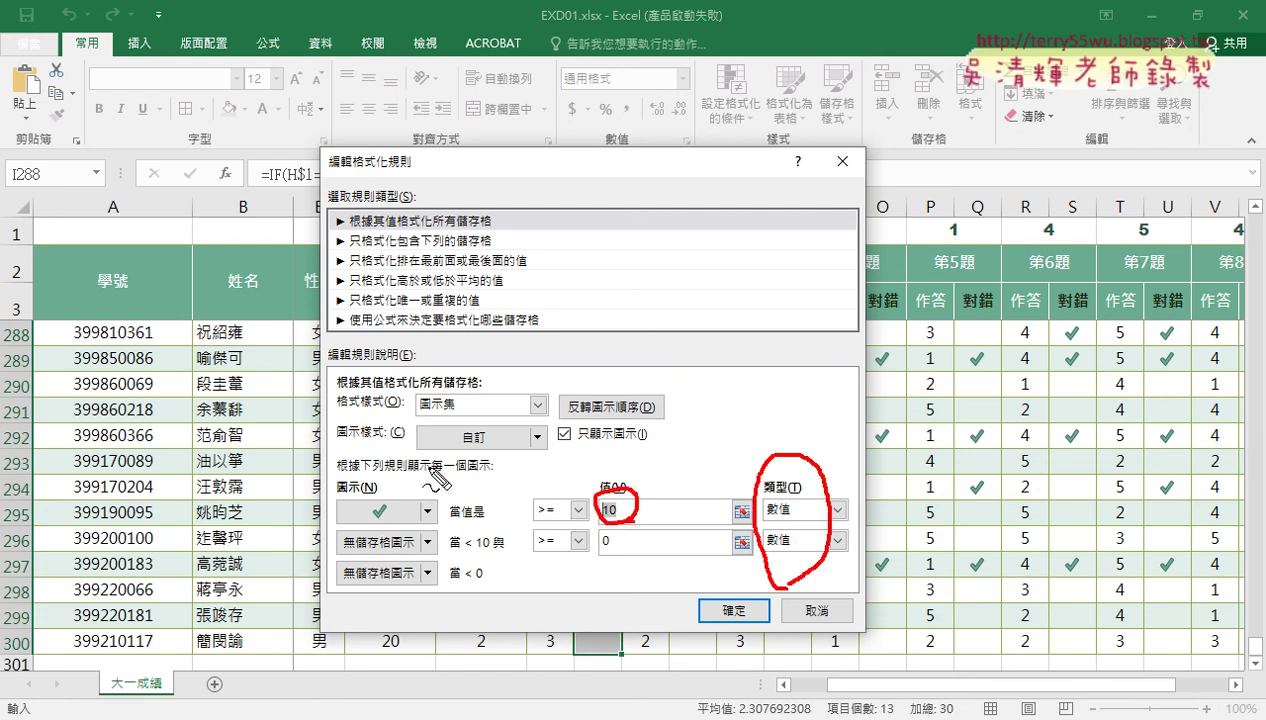
pyautogui.moveTo(372, 497); pyautogui.dragTo(419, 469)
pyautogui.moveTo(564, 418); pyautogui.dragTo(603, 401)
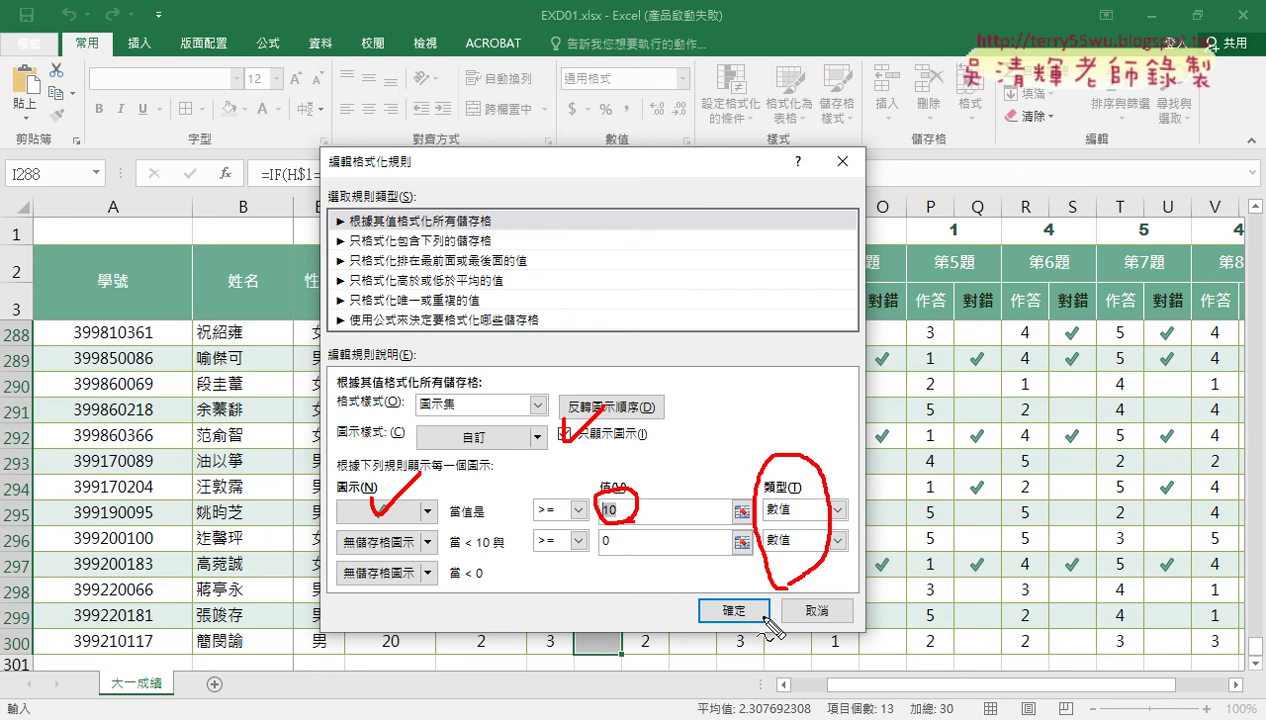
pyautogui.press('Escape')
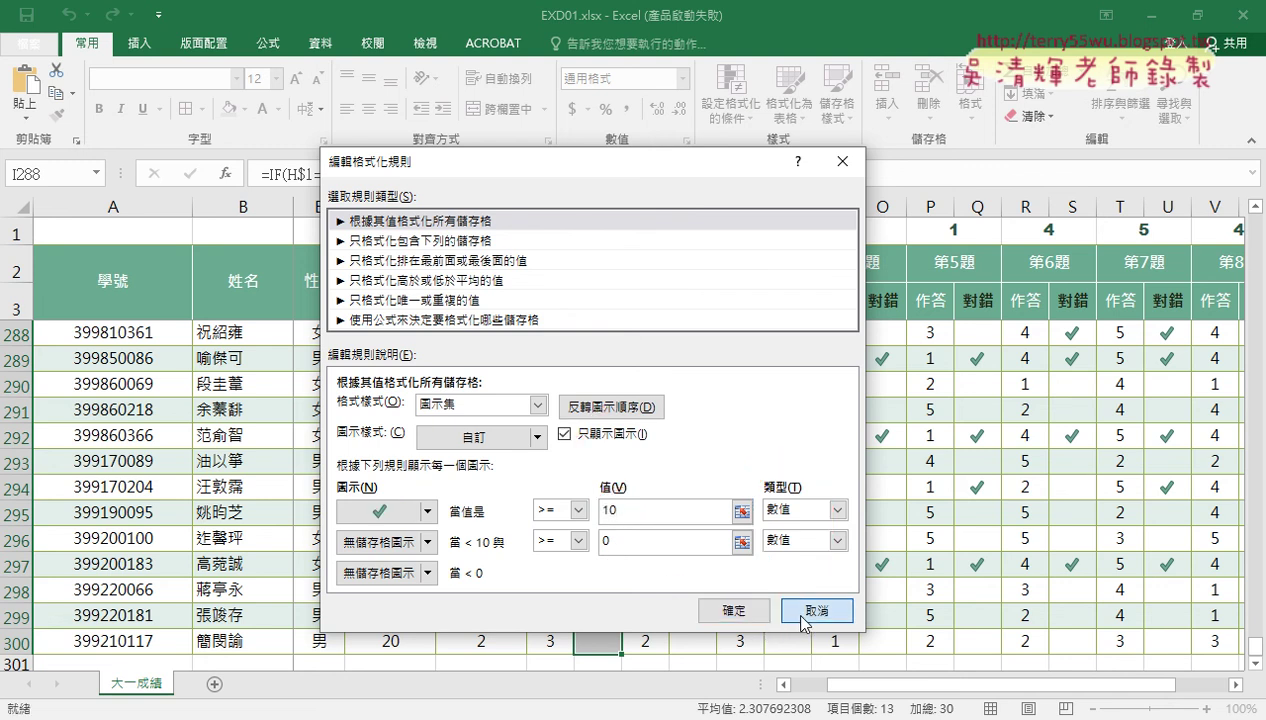
pyautogui.click(817, 612)
pyautogui.click(800, 523)
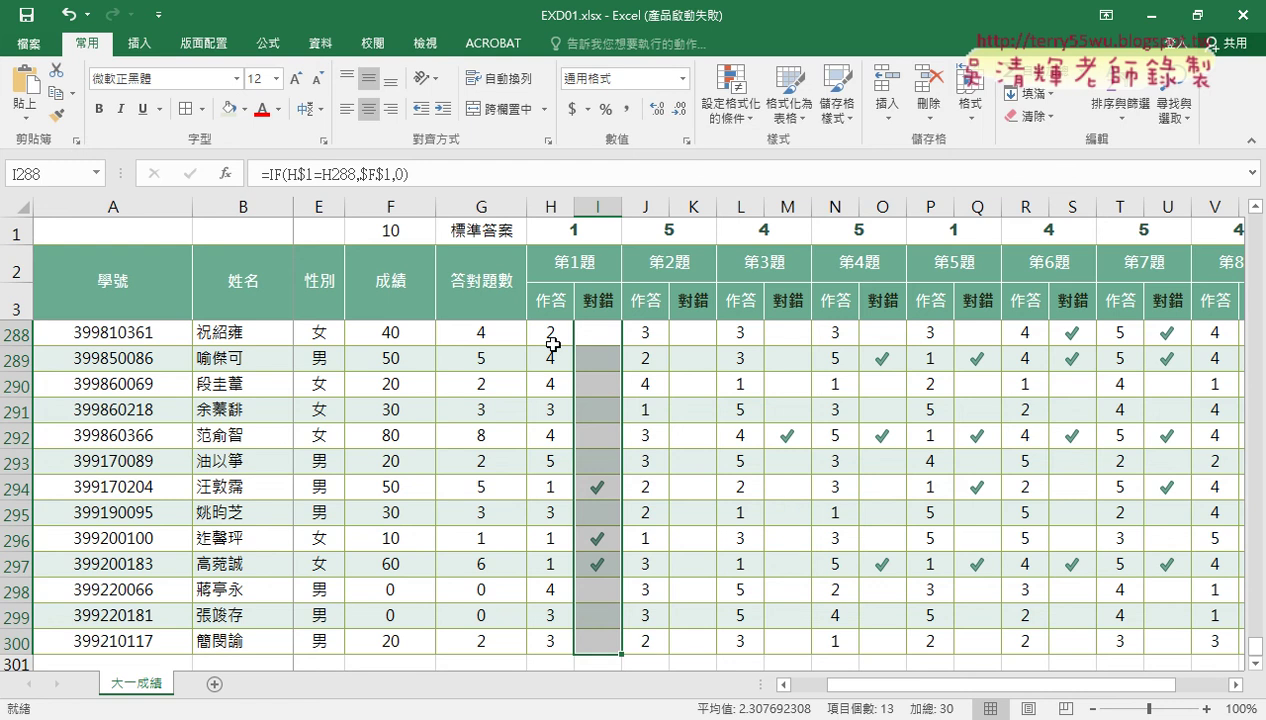
pyautogui.click(480, 333)
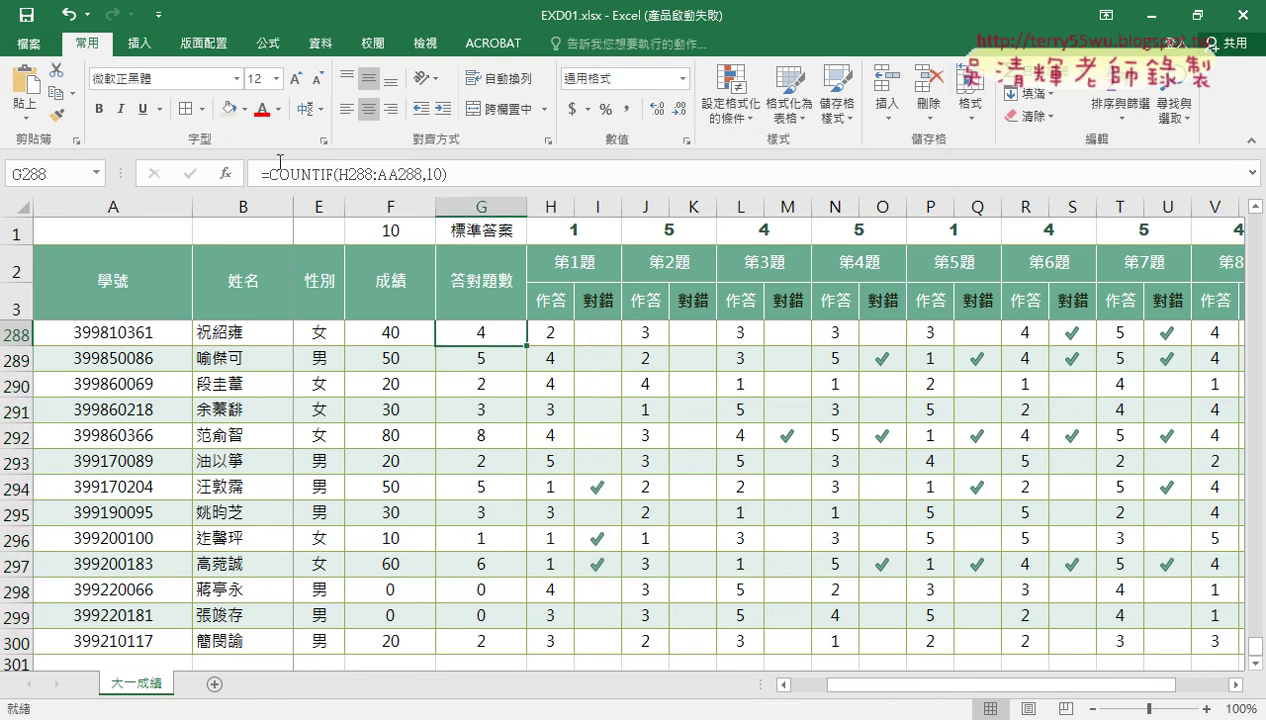
pyautogui.click(404, 175)
pyautogui.click(226, 173)
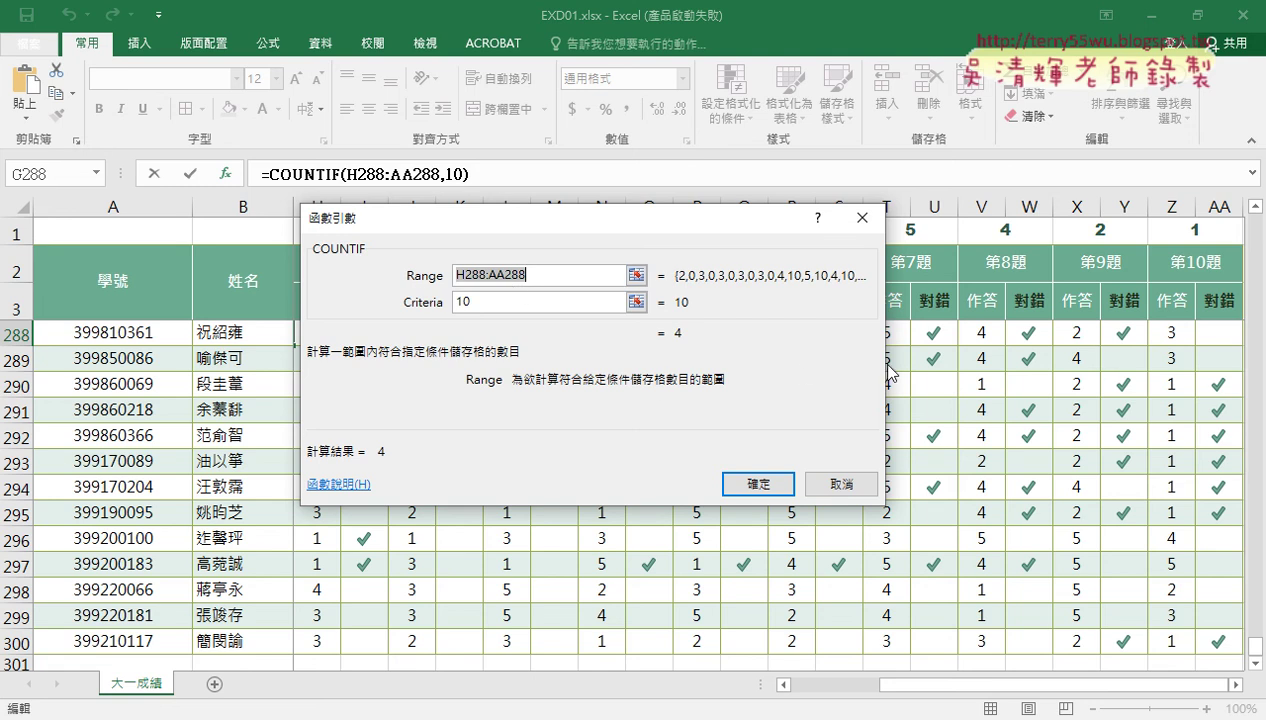
pyautogui.moveTo(494, 305); pyautogui.dragTo(449, 308)
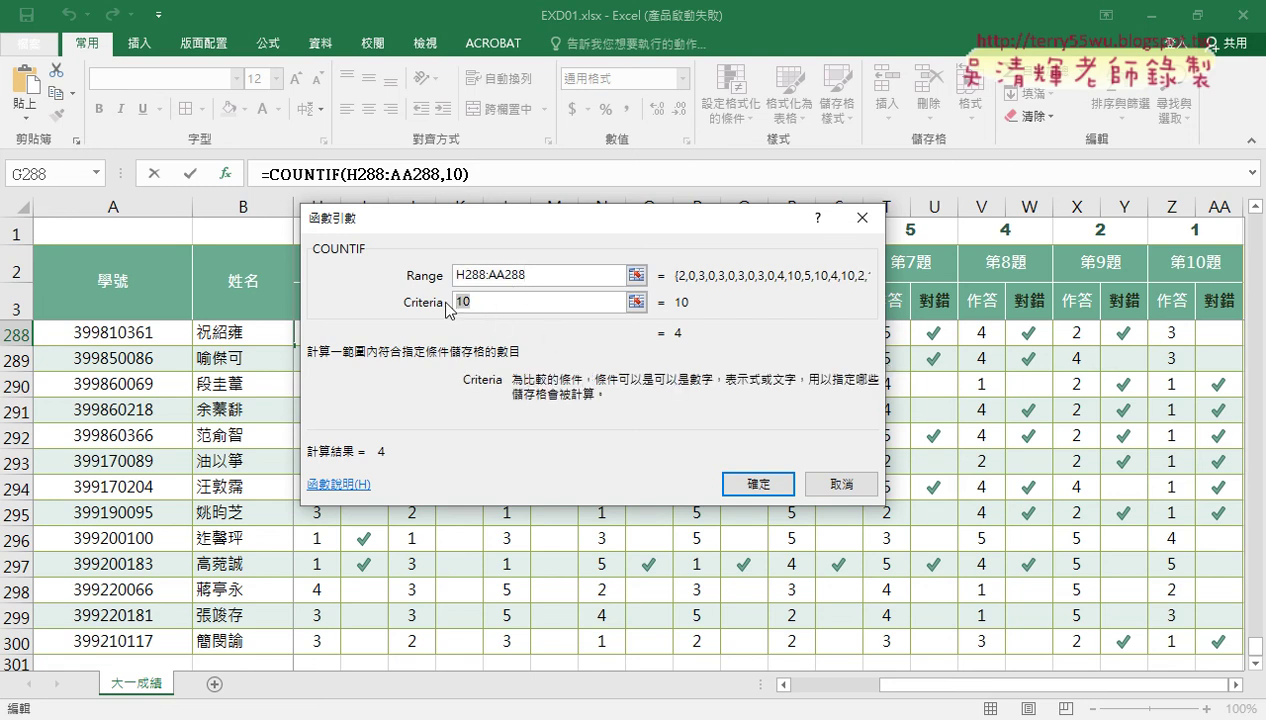
pyautogui.click(758, 483)
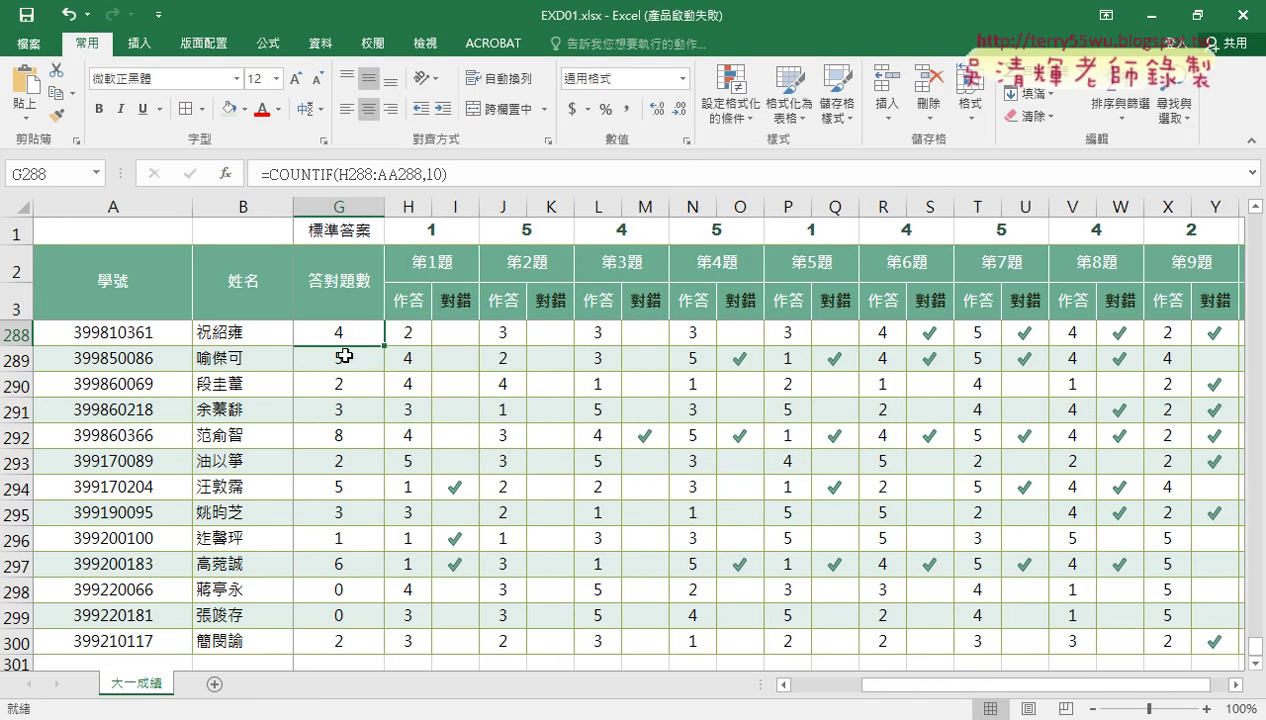
pyautogui.moveTo(910, 685); pyautogui.dragTo(843, 685)
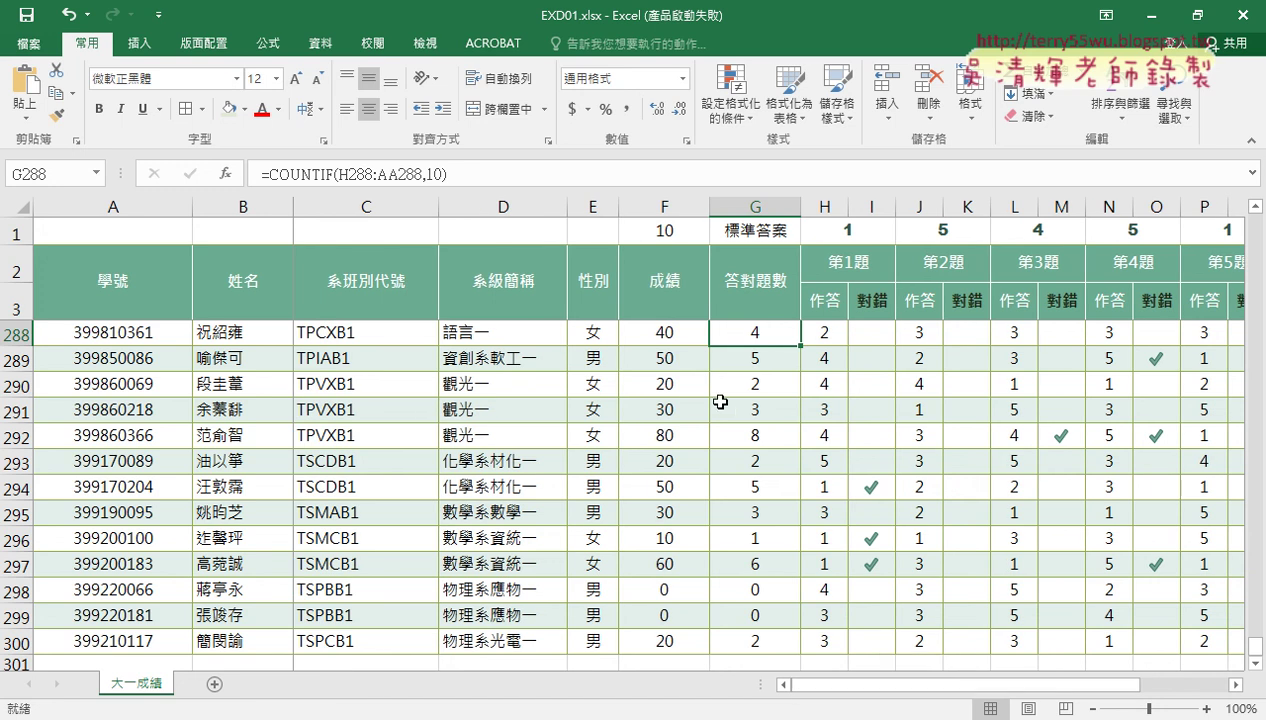
pyautogui.click(655, 333)
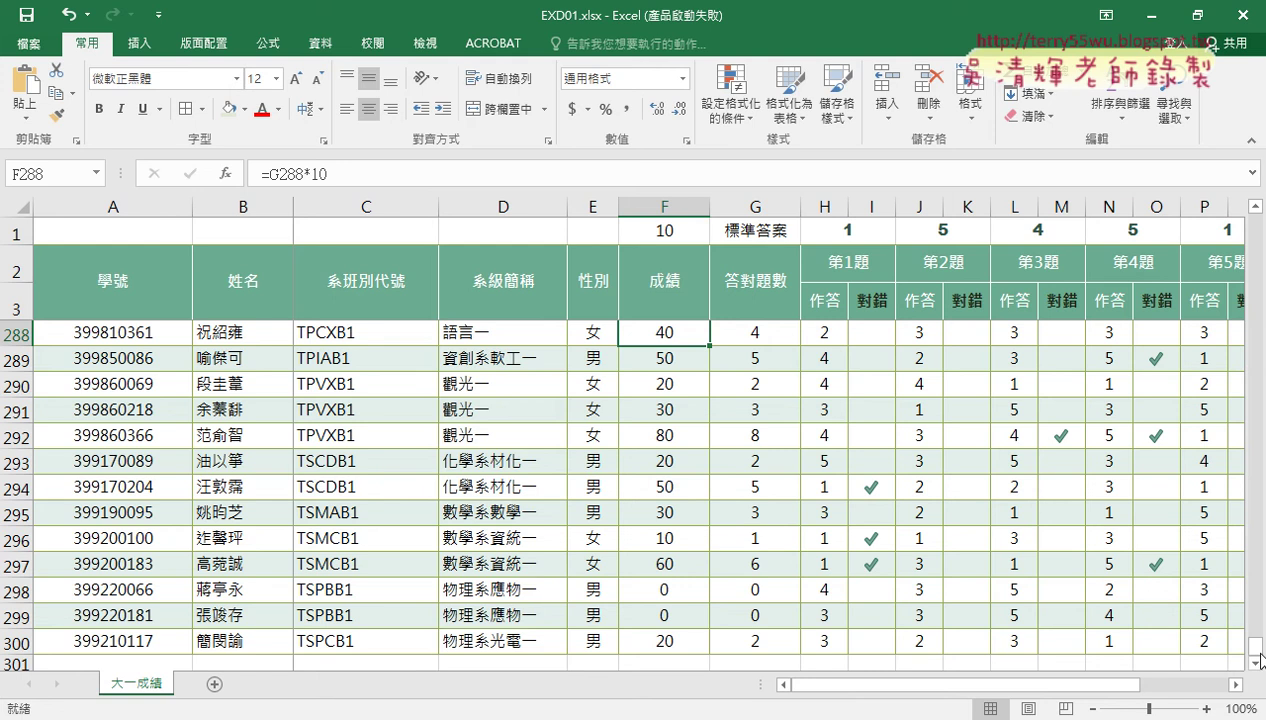
pyautogui.moveTo(1254, 646); pyautogui.dragTo(1262, 220)
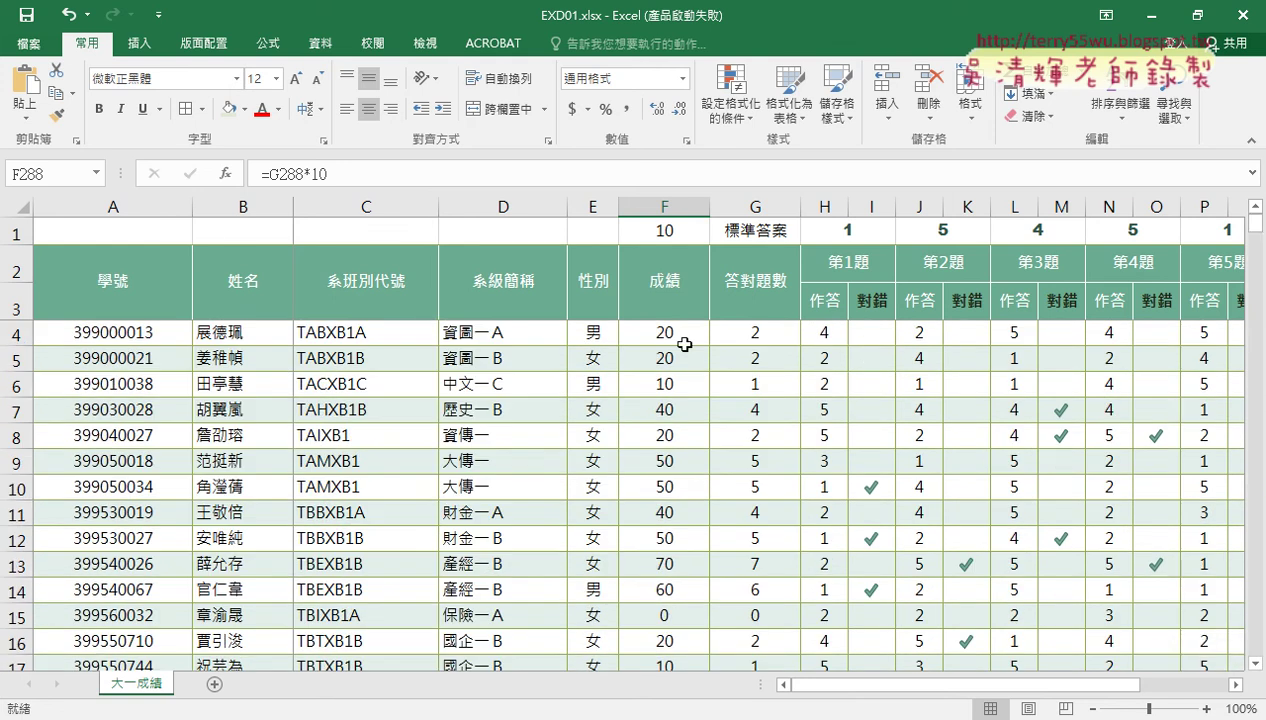
pyautogui.click(676, 336)
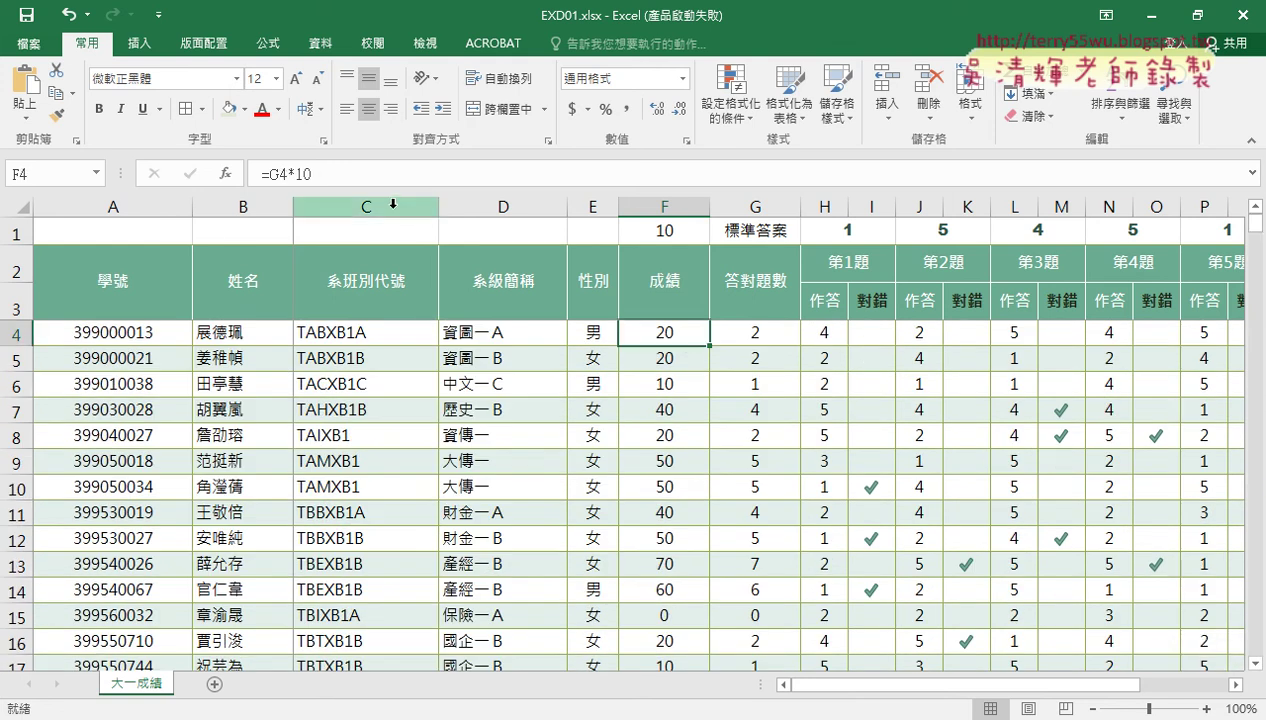